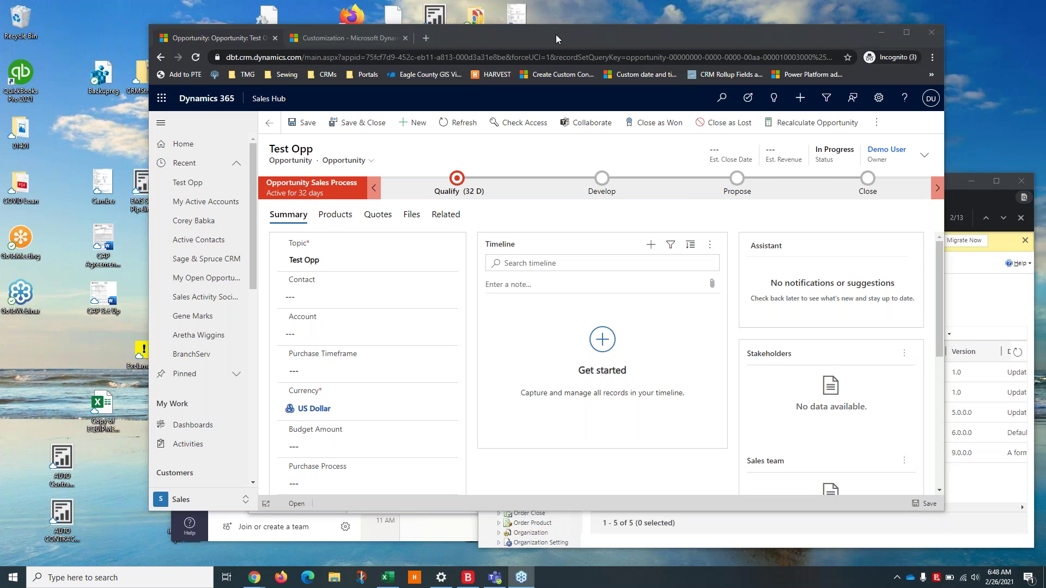
Step: Move the Dynamics 365 Test Opp browser window slightly up and to the left on the desktop
{"action": "left_click_drag", "start_coordinate": [556, 34], "coordinate": [502, 55]}
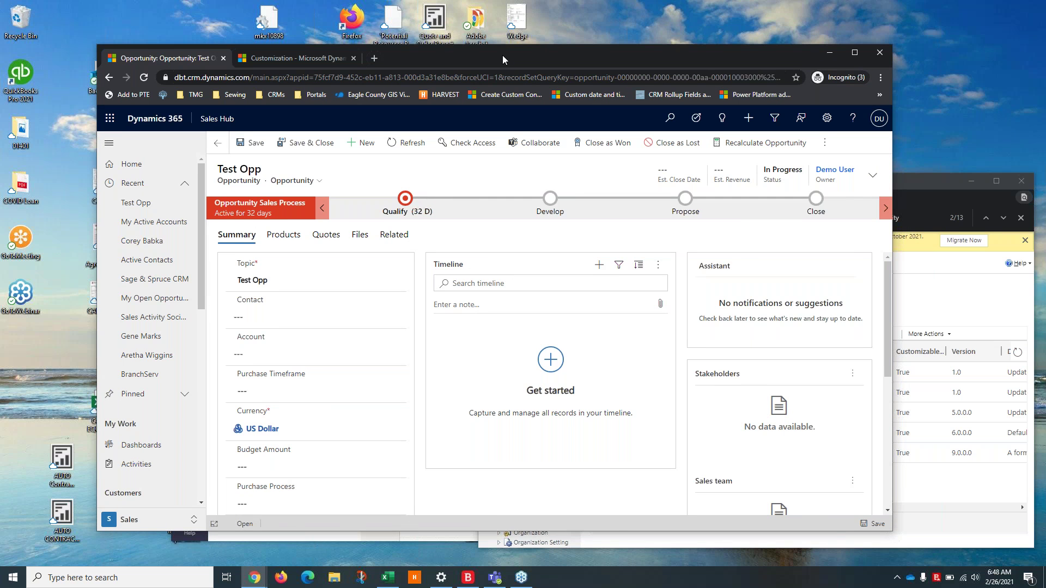
{"action": "left_click_drag", "start_coordinate": [503, 54], "coordinate": [502, 50]}
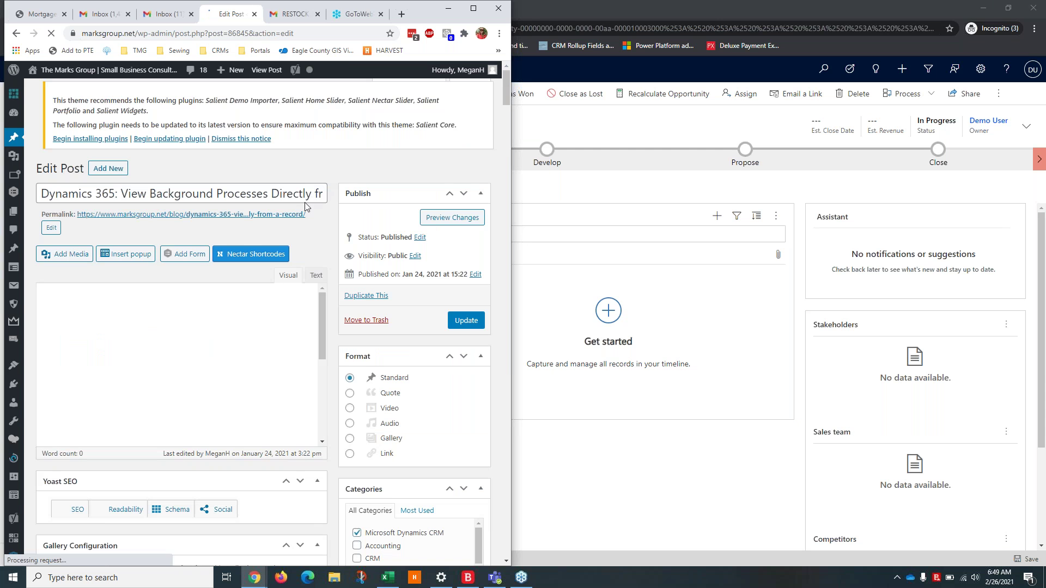
Step: View the published post, close its contact popup, and bring Dynamics 365 back in front
{"action": "left_click", "coordinate": [191, 218]}
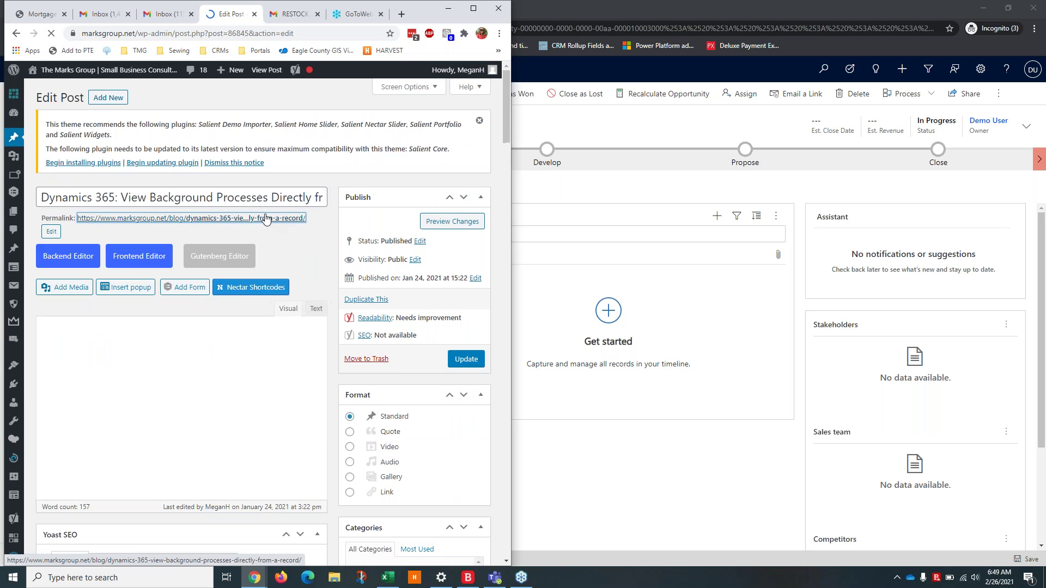
{"action": "scroll", "coordinate": [252, 345], "scroll_direction": "down", "scroll_amount": 6}
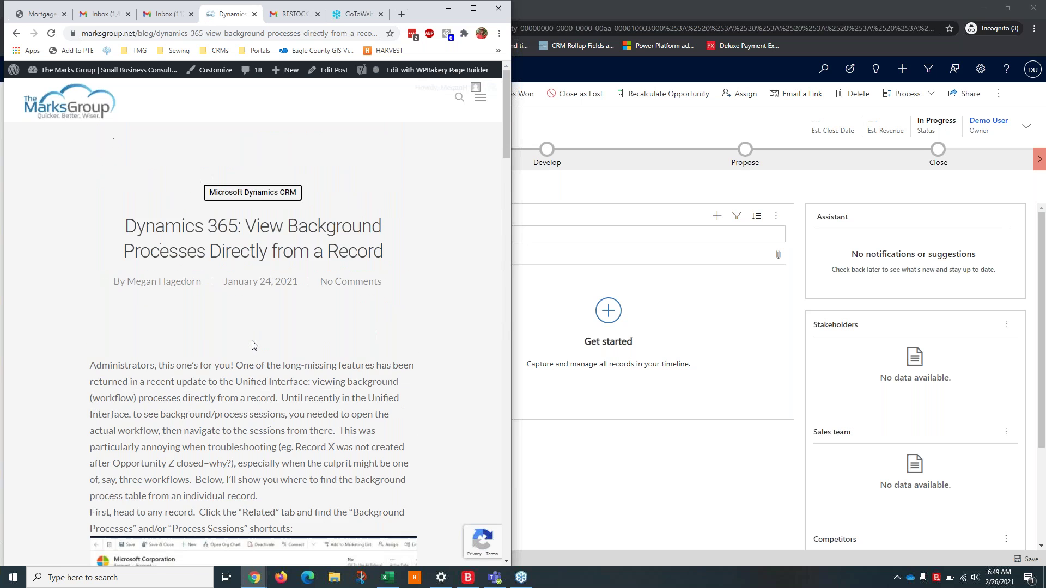
{"action": "scroll", "coordinate": [252, 344], "scroll_direction": "down", "scroll_amount": 5}
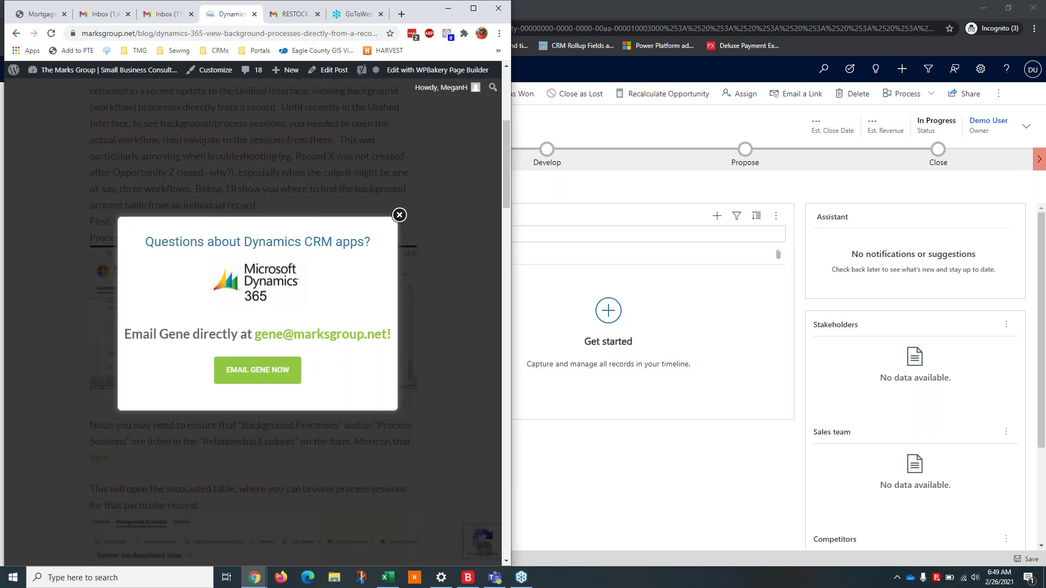
{"action": "left_click", "coordinate": [400, 216]}
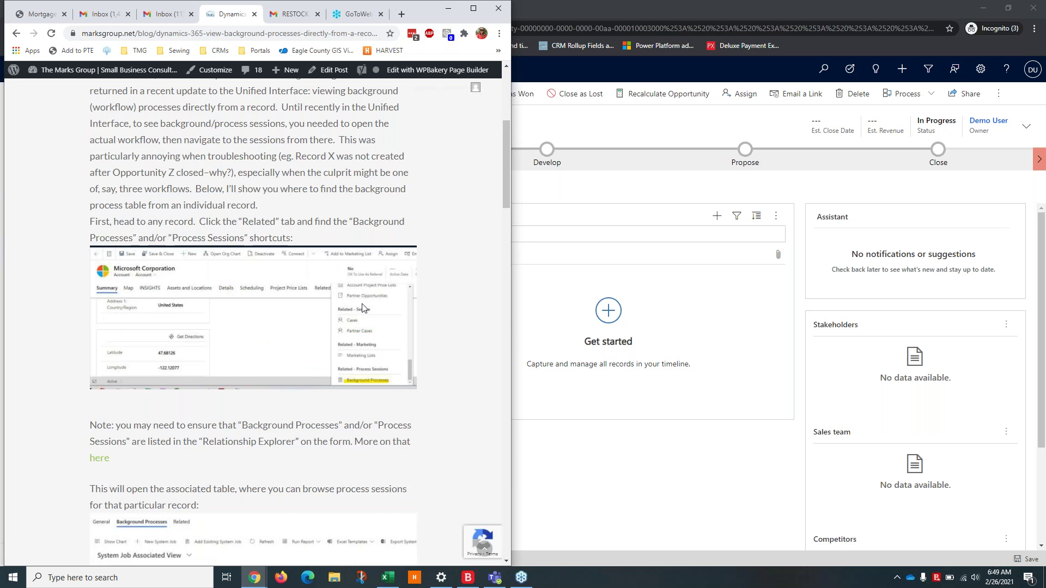
{"action": "scroll", "coordinate": [360, 367], "scroll_direction": "down", "scroll_amount": 1}
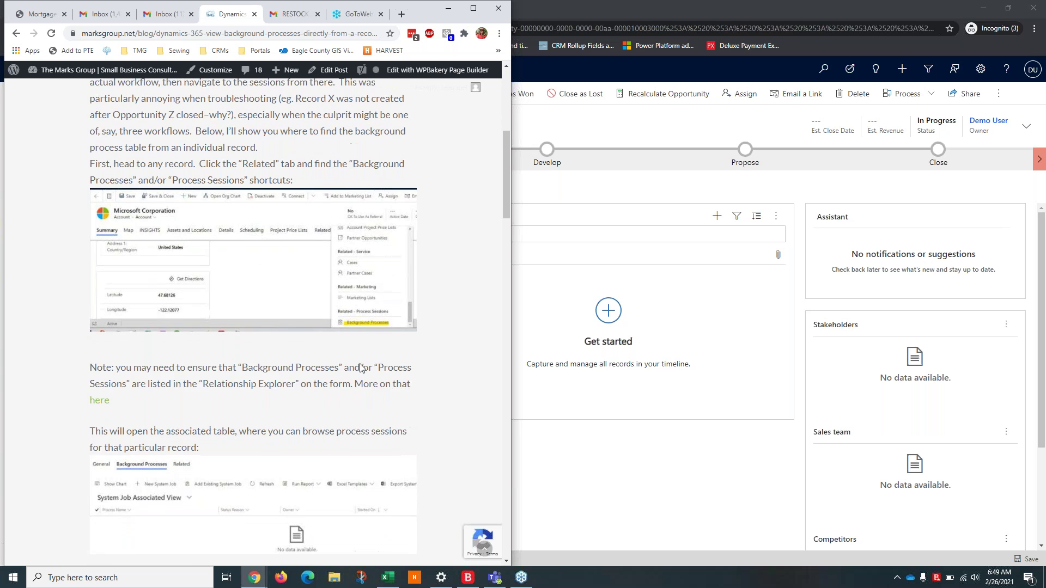
{"action": "scroll", "coordinate": [361, 368], "scroll_direction": "up", "scroll_amount": 2}
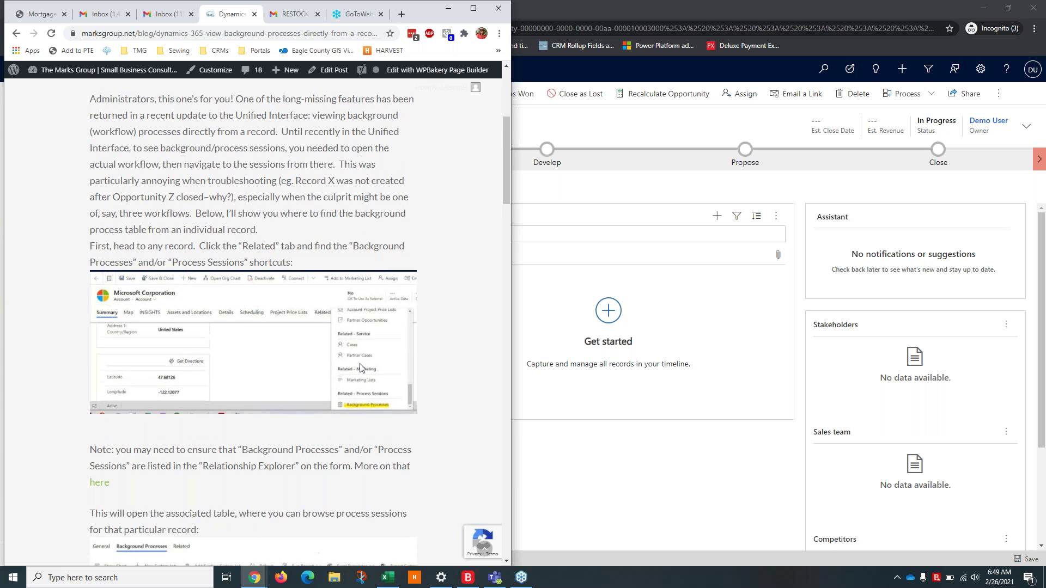
{"action": "left_click", "coordinate": [621, 159]}
Step: Reload the Test Opp record with F5, then open and close the Related list
{"action": "left_click", "coordinate": [341, 198]}
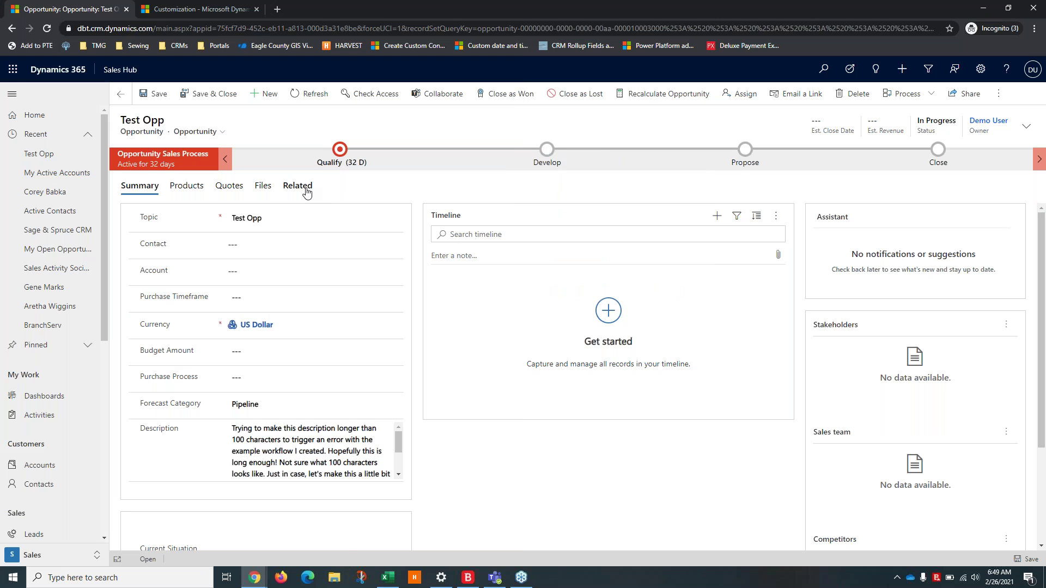
{"action": "key", "text": "F5"}
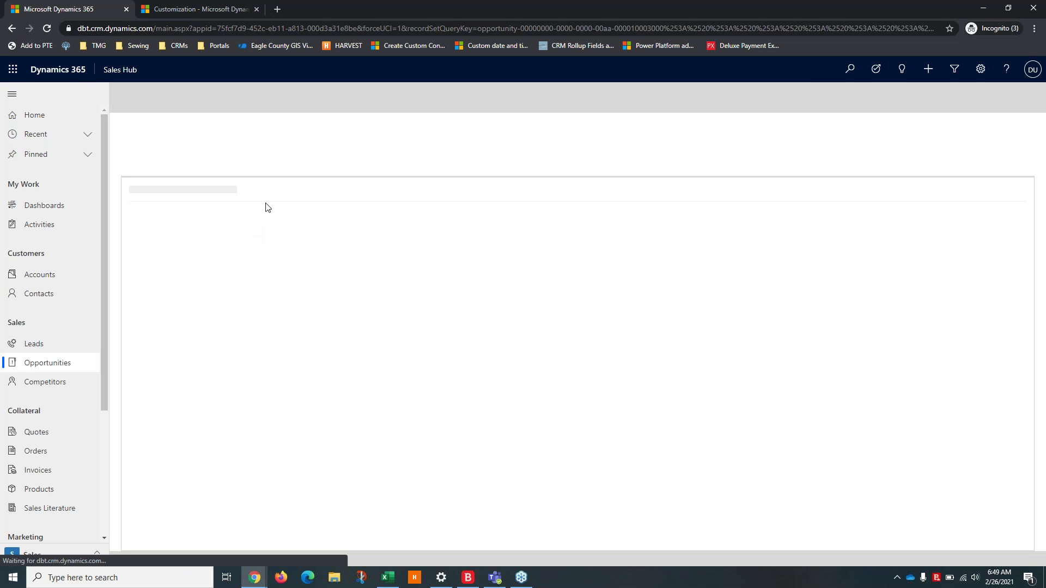
{"action": "left_click", "coordinate": [307, 155]}
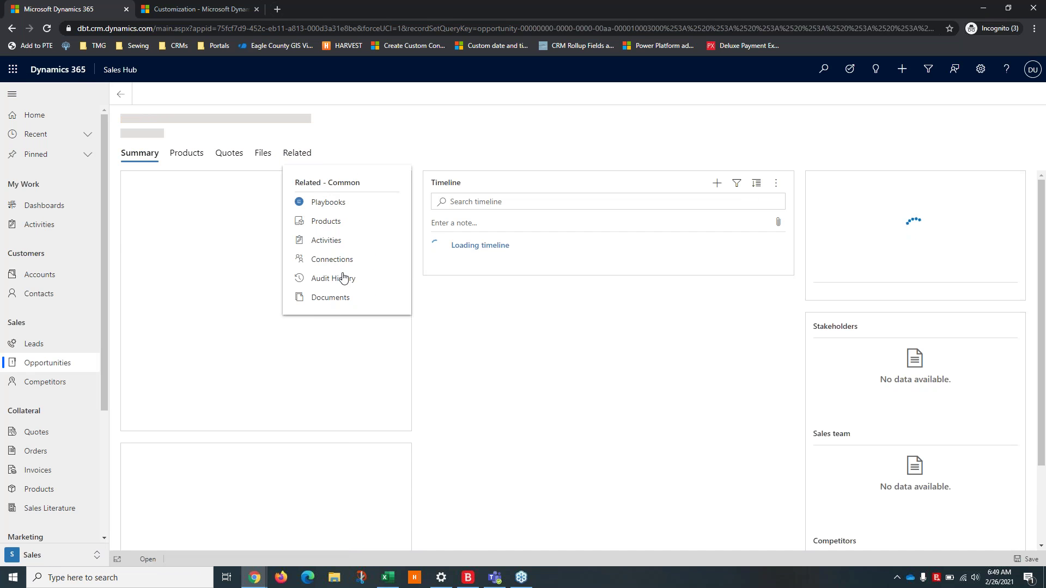
{"action": "left_click", "coordinate": [448, 341]}
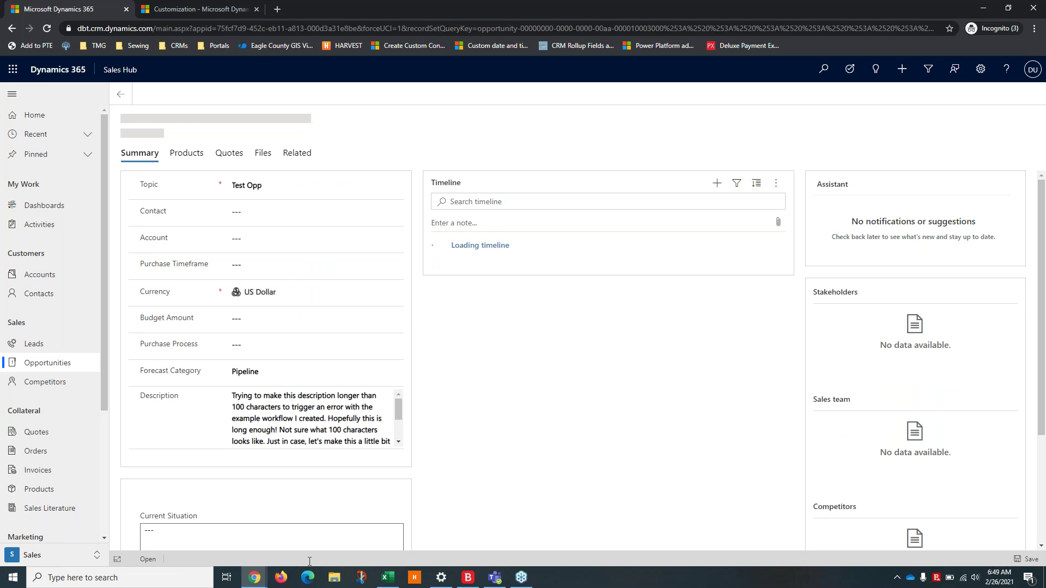
{"action": "mouse_move", "coordinate": [255, 576]}
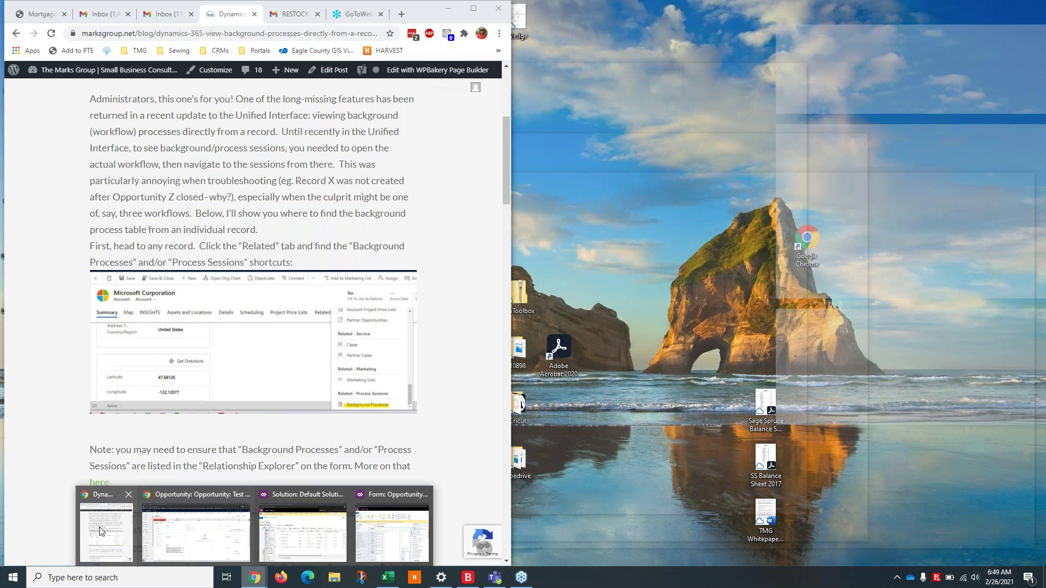
{"action": "left_click", "coordinate": [100, 531]}
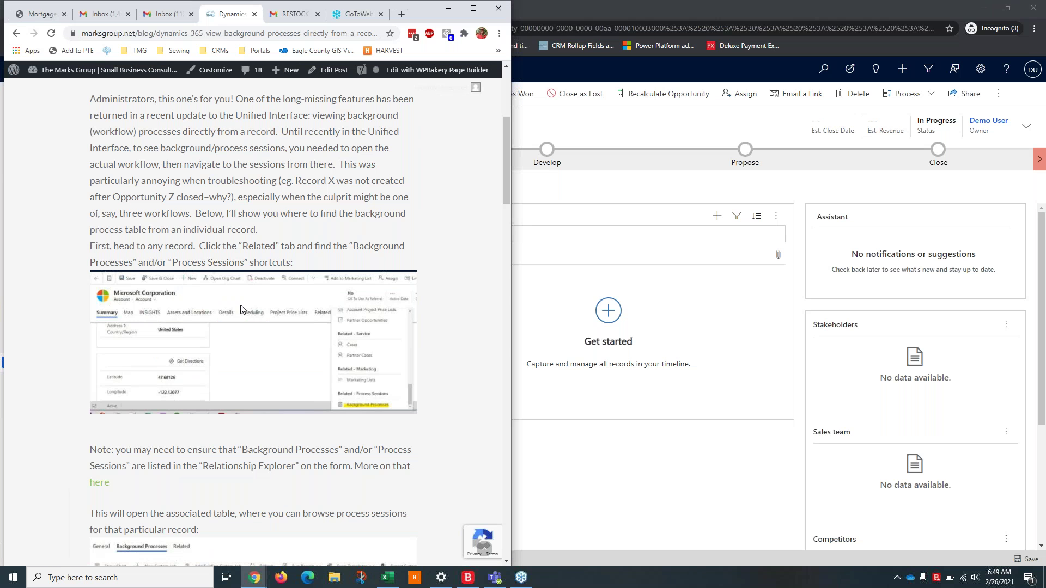
{"action": "scroll", "coordinate": [216, 222], "scroll_direction": "up", "scroll_amount": 4}
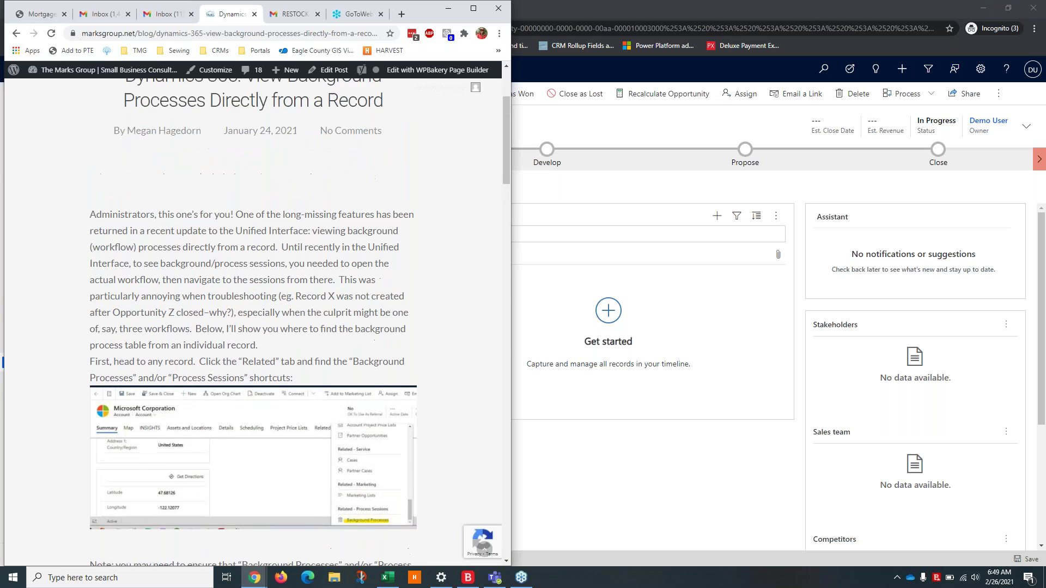
{"action": "scroll", "coordinate": [216, 223], "scroll_direction": "down", "scroll_amount": 3}
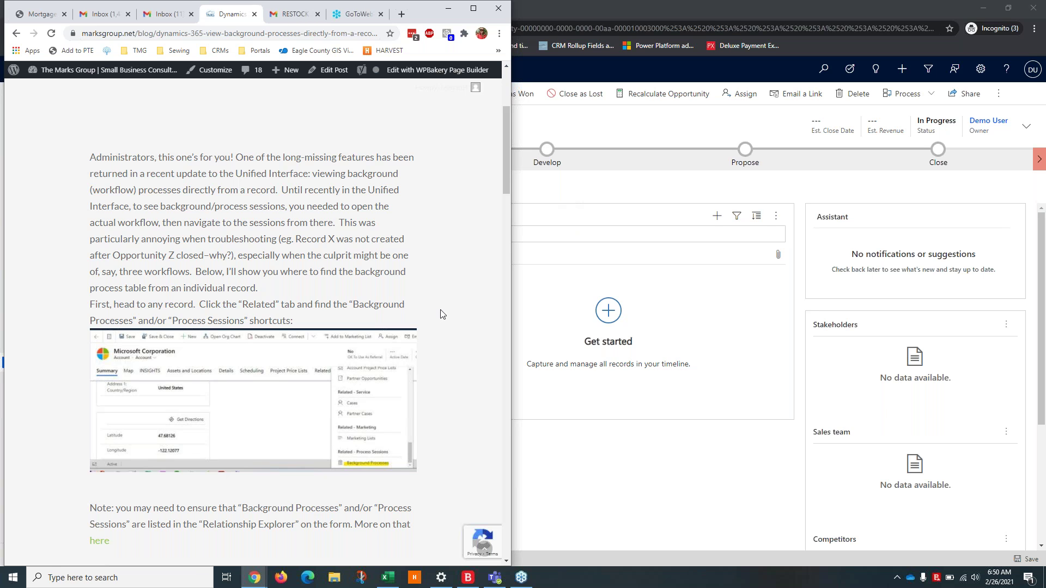
{"action": "scroll", "coordinate": [441, 314], "scroll_direction": "down", "scroll_amount": 1}
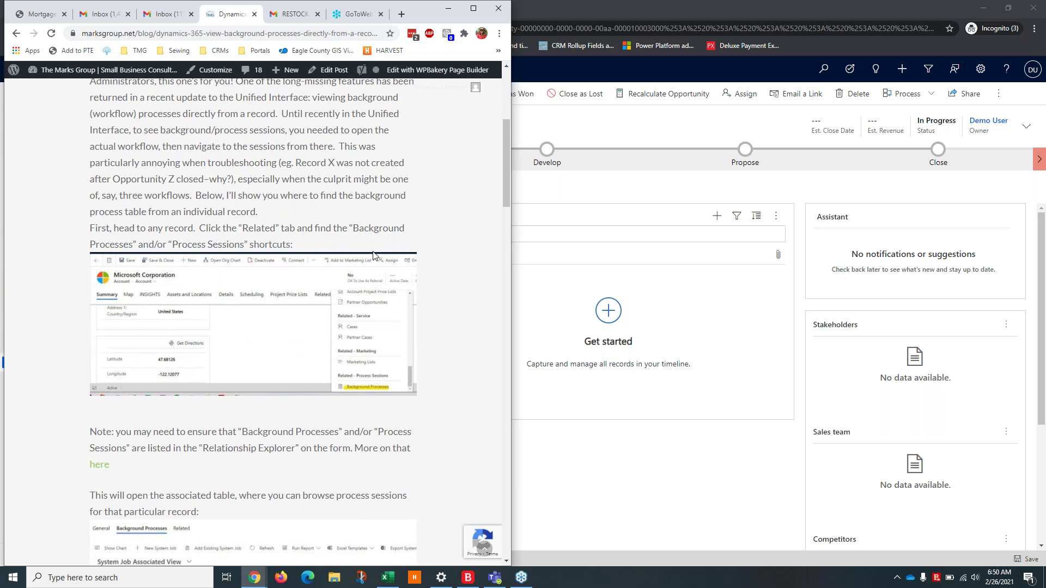
{"action": "left_click", "coordinate": [521, 76]}
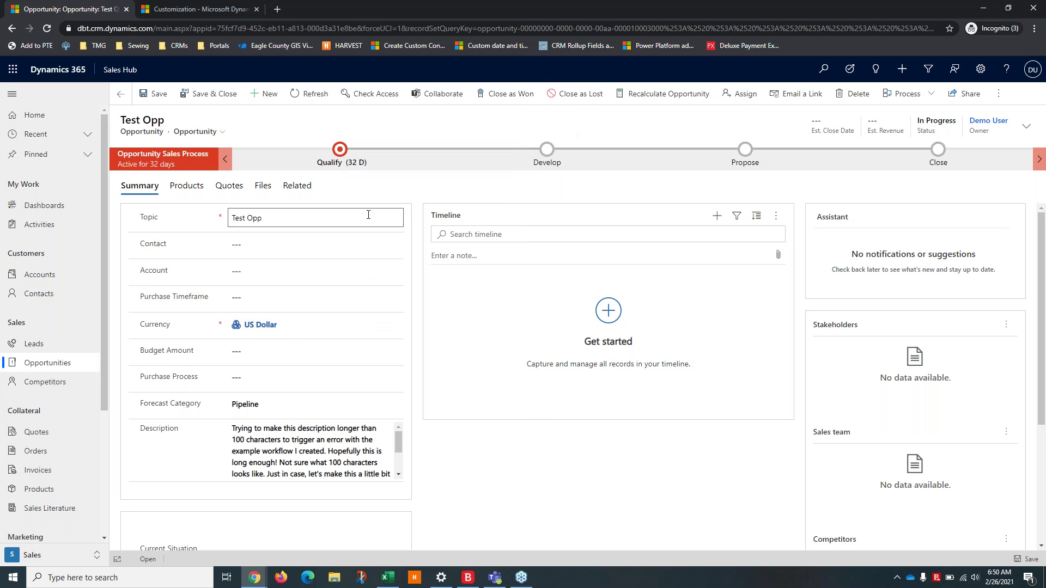
{"action": "left_click", "coordinate": [285, 188]}
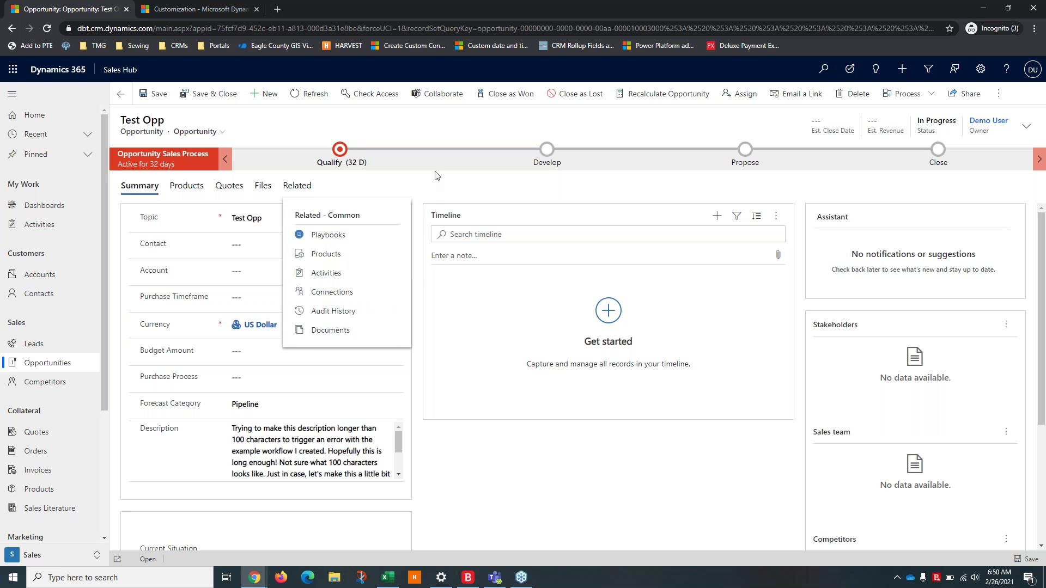
{"action": "left_click", "coordinate": [364, 161]}
{"action": "left_click", "coordinate": [453, 142]}
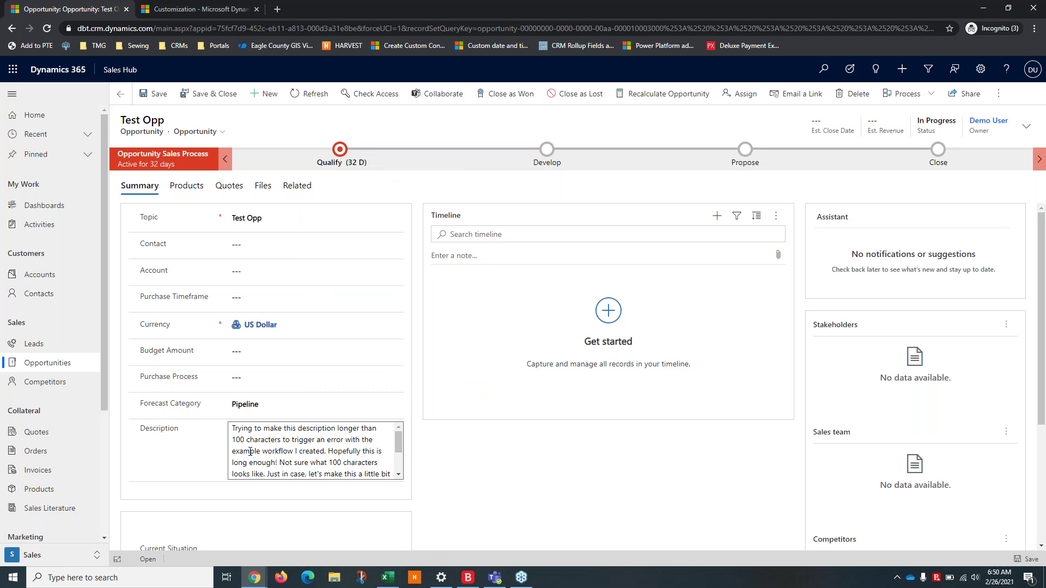
{"action": "left_click", "coordinate": [255, 578]}
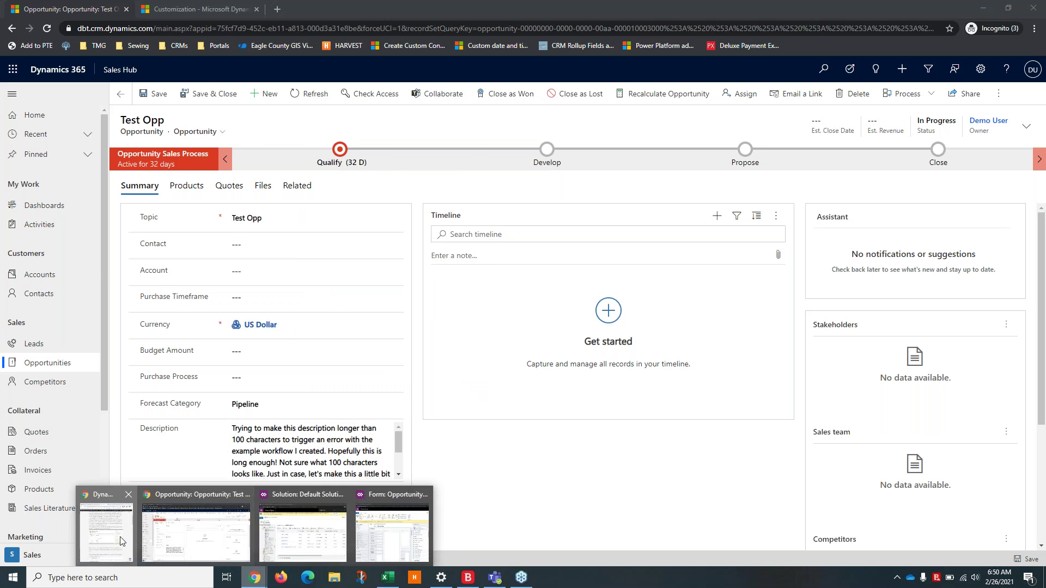
{"action": "left_click", "coordinate": [105, 529]}
{"action": "scroll", "coordinate": [249, 329], "scroll_direction": "down", "scroll_amount": 4}
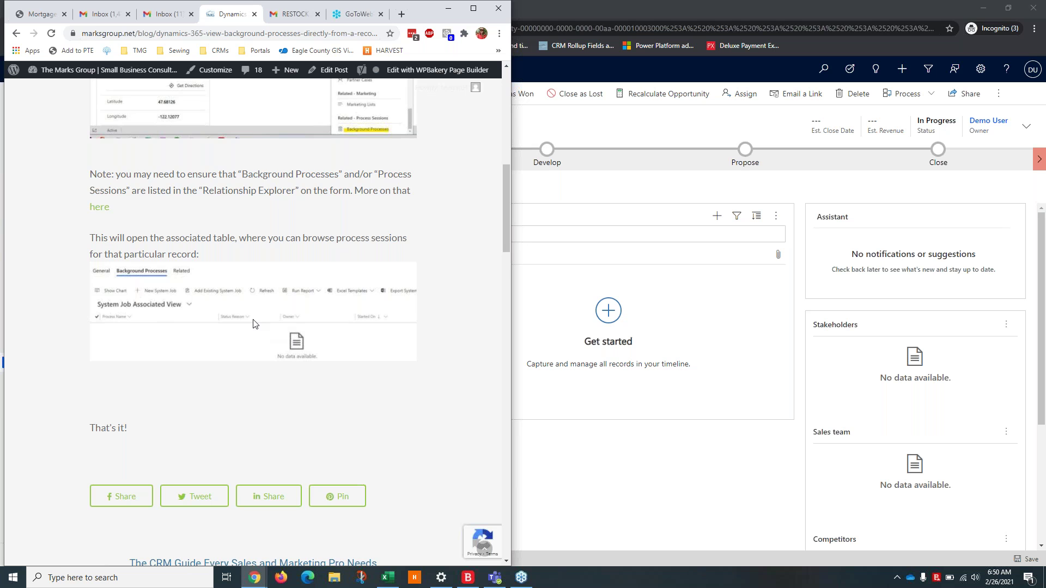
{"action": "scroll", "coordinate": [253, 323], "scroll_direction": "up", "scroll_amount": 5}
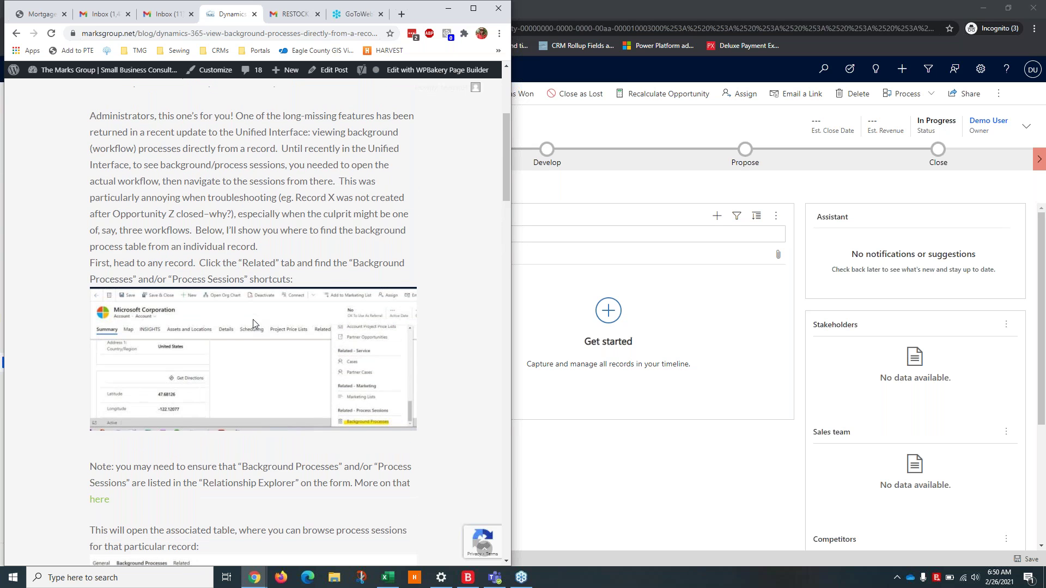
{"action": "left_click", "coordinate": [659, 202]}
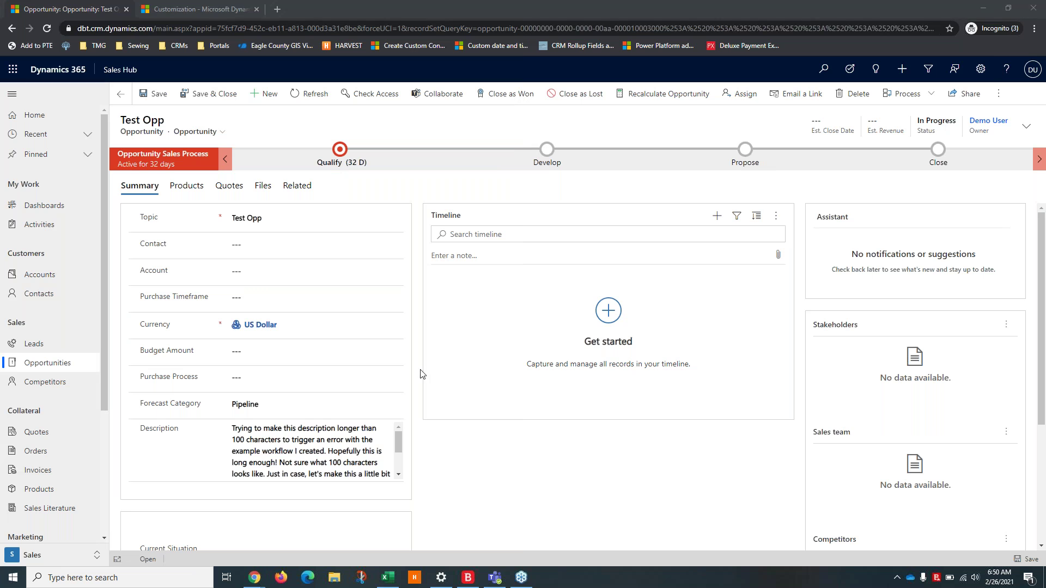
Step: Move to the end of the Description field and save the Test Opp record
{"action": "left_click", "coordinate": [380, 439]}
{"action": "key", "text": "ctrl+a"}
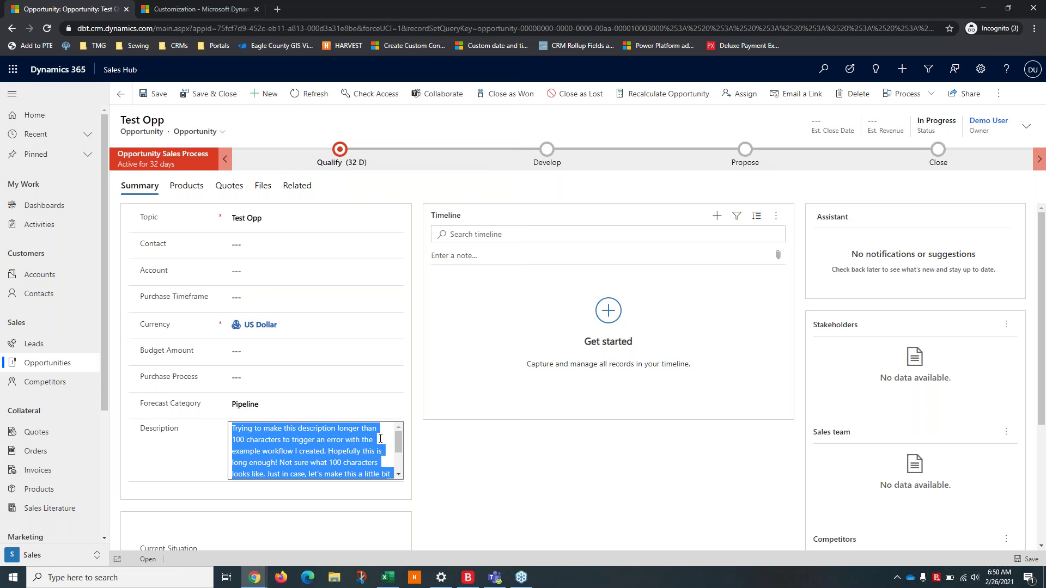
{"action": "key", "text": "ctrl+End"}
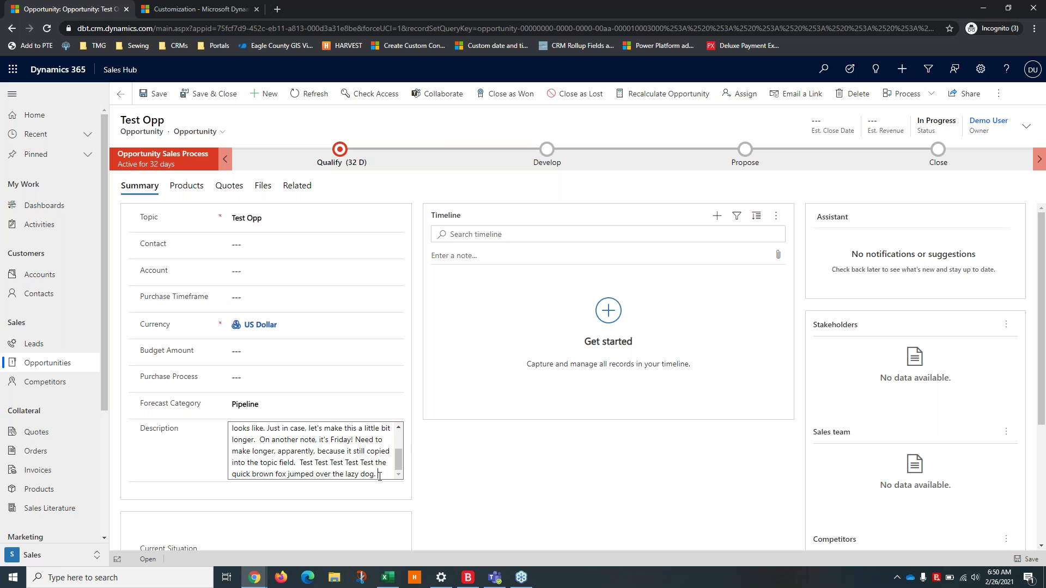
{"action": "key", "text": "ctrl+s"}
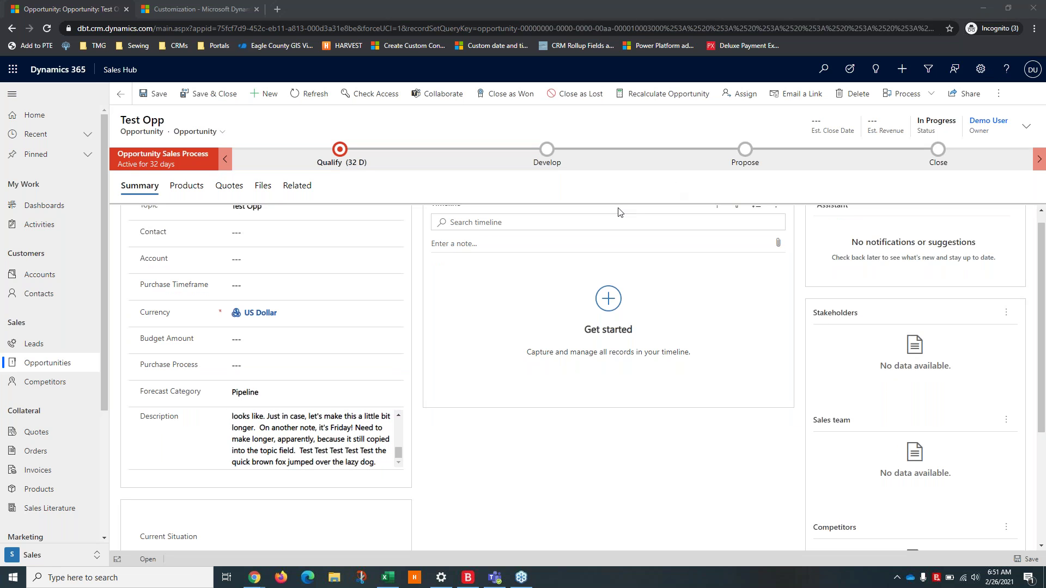
Step: Run Test Workflow on Test Opp from the Flow commands and confirm applying it
{"action": "left_click", "coordinate": [998, 98]}
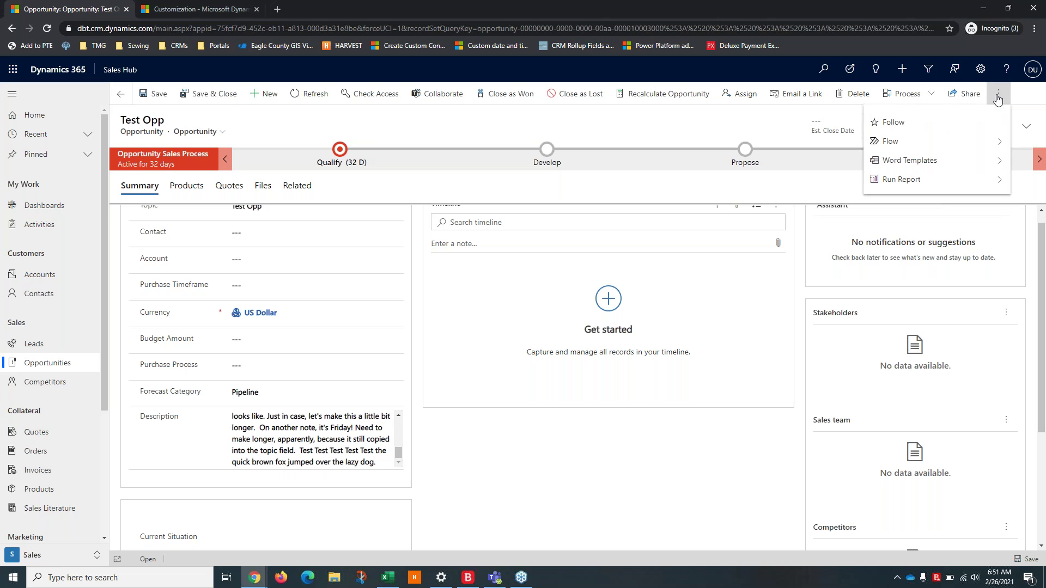
{"action": "left_click", "coordinate": [921, 182]}
{"action": "left_click", "coordinate": [888, 125]}
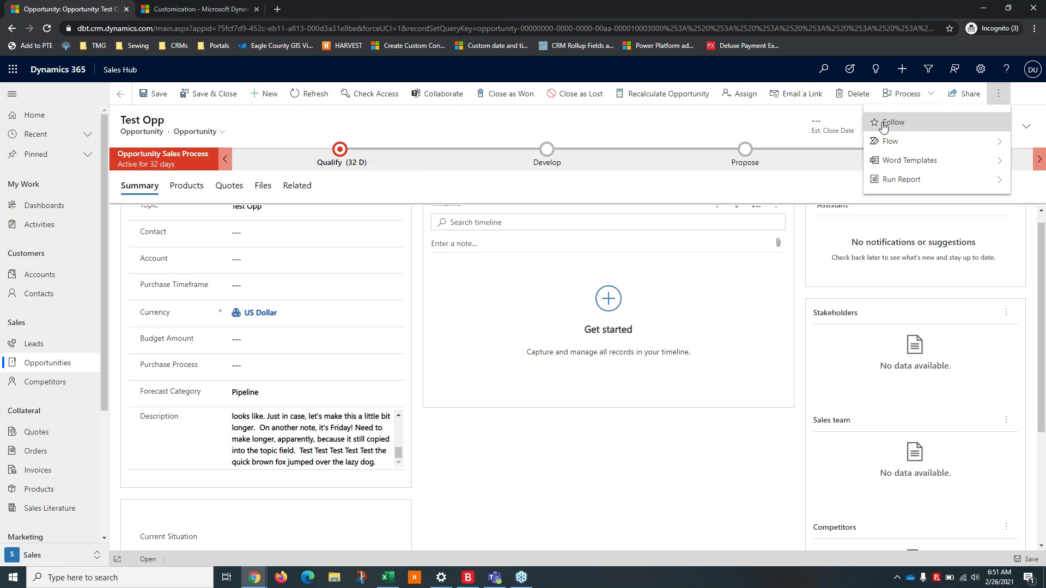
{"action": "left_click", "coordinate": [916, 146]}
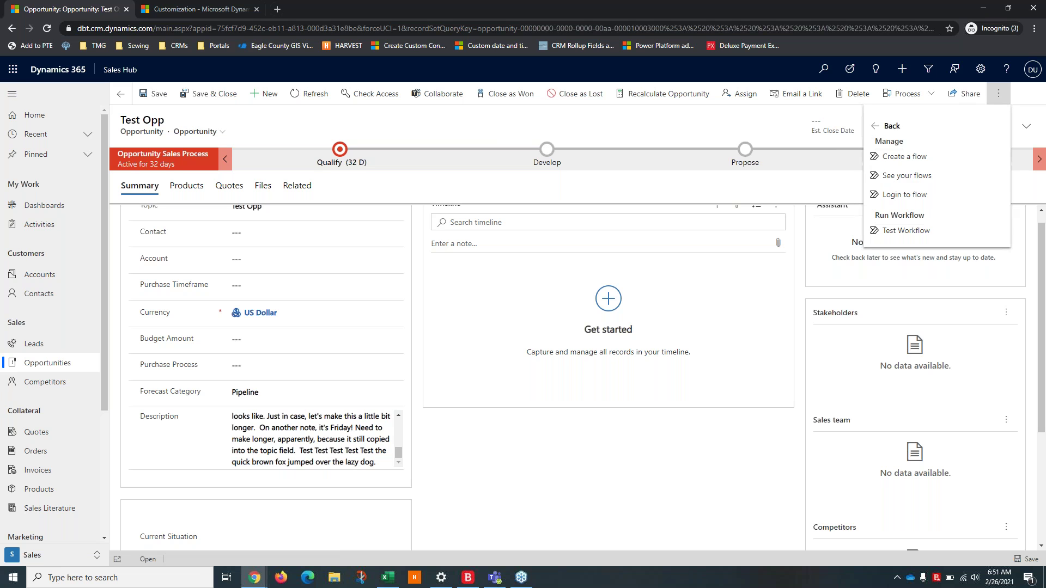
{"action": "left_click", "coordinate": [915, 230]}
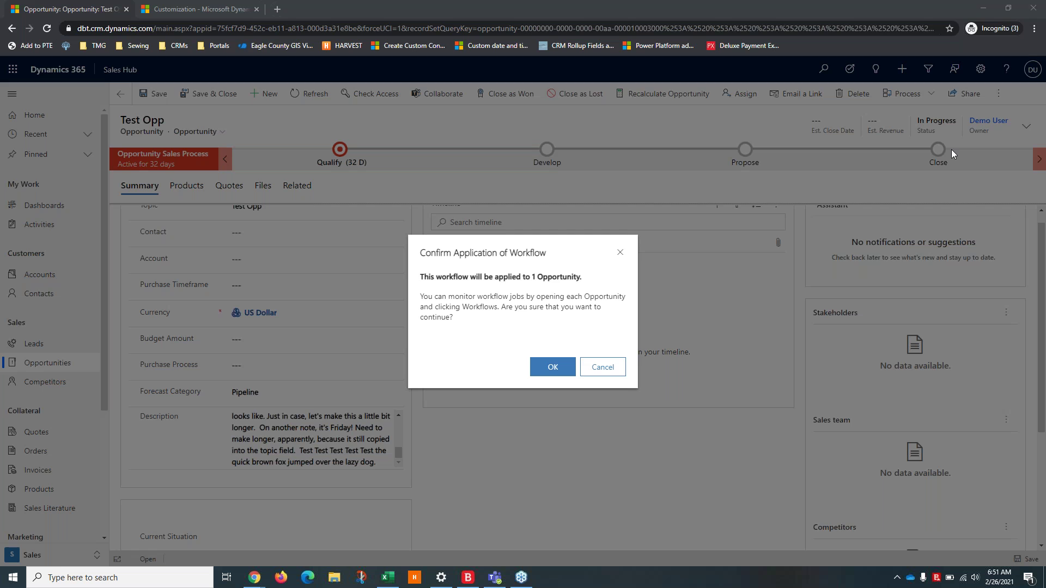
{"action": "left_click", "coordinate": [552, 367]}
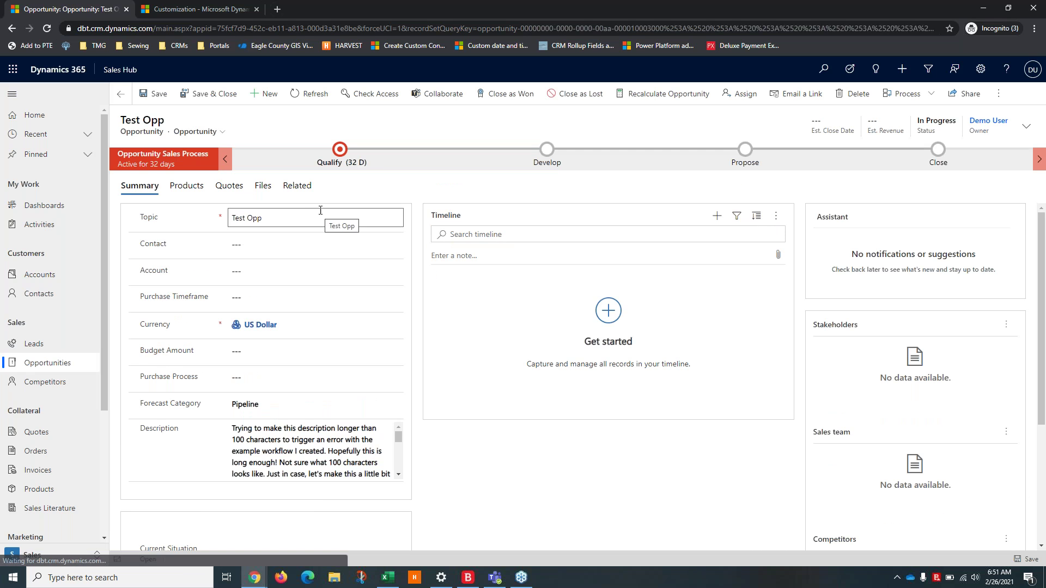
{"action": "left_click", "coordinate": [303, 186]}
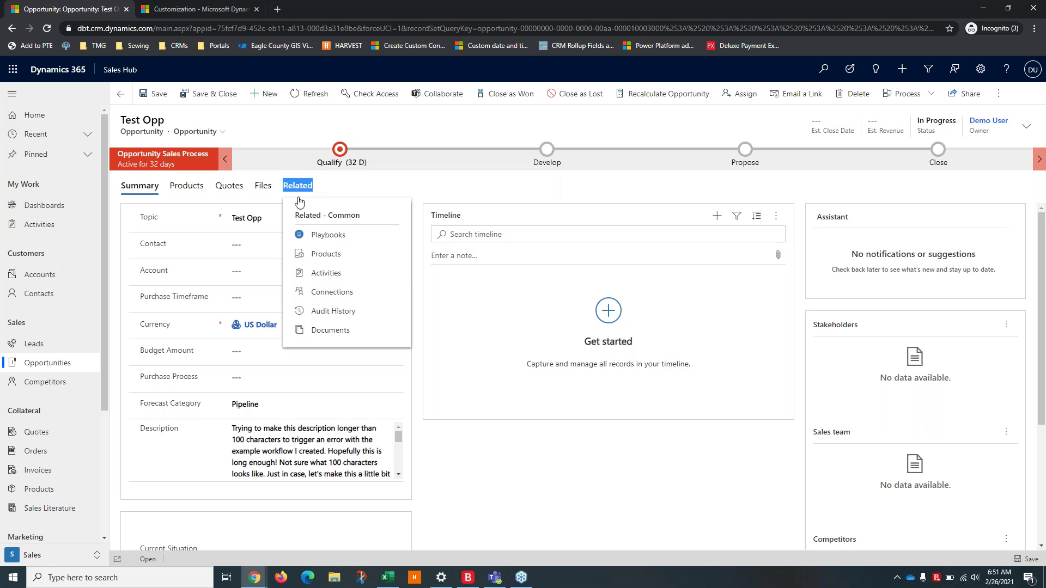
{"action": "left_click", "coordinate": [300, 190]}
{"action": "left_click", "coordinate": [298, 187]}
{"action": "right_click", "coordinate": [299, 186]}
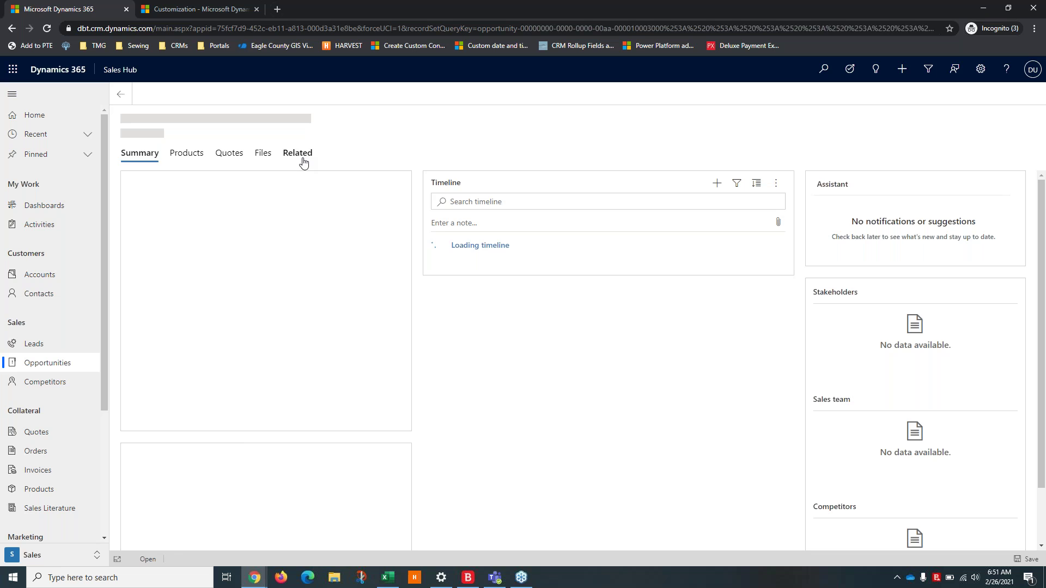
{"action": "left_click", "coordinate": [291, 193]}
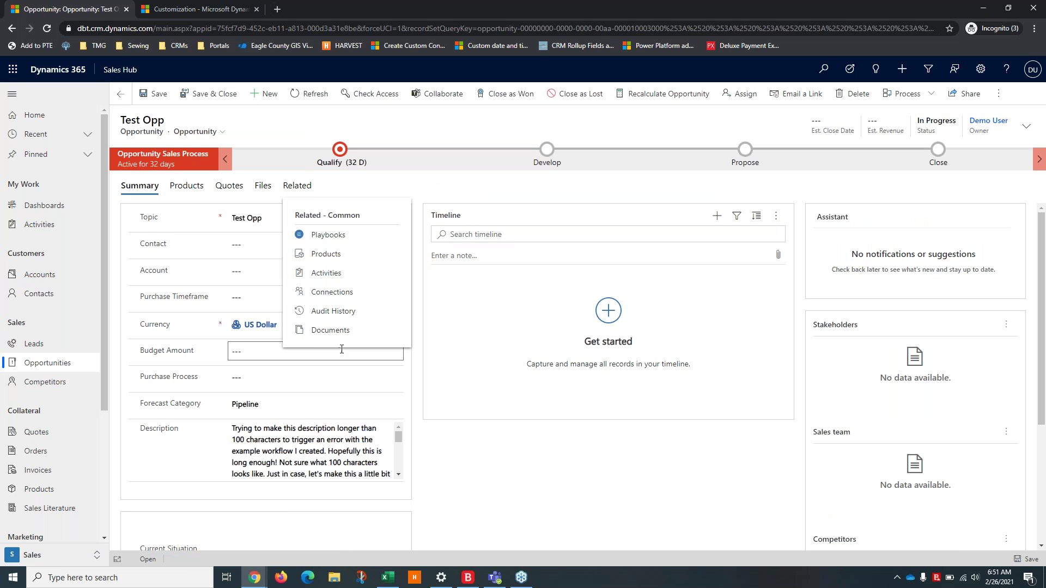
{"action": "left_click", "coordinate": [393, 139]}
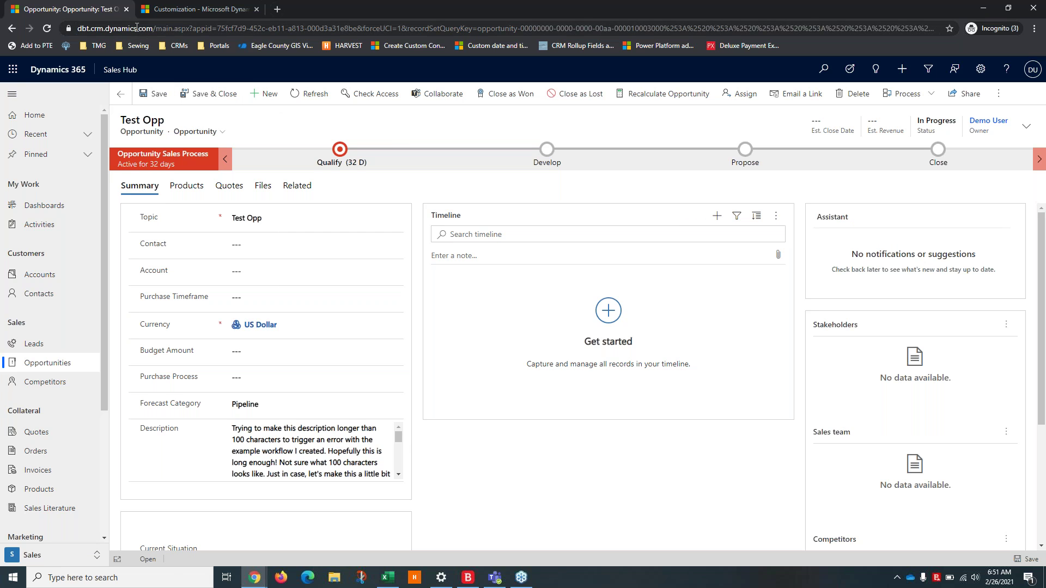
{"action": "left_click", "coordinate": [278, 10]}
{"action": "type", "text": "pwo"}
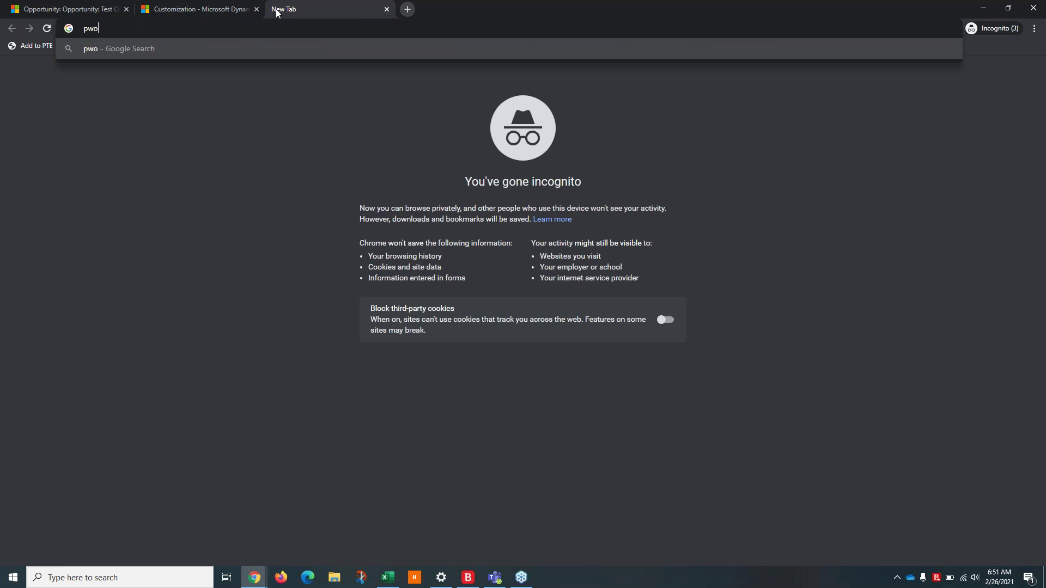
{"action": "key", "text": "BackSpace"}
{"action": "key", "text": "BackSpace"}
{"action": "type", "text": "ower"}
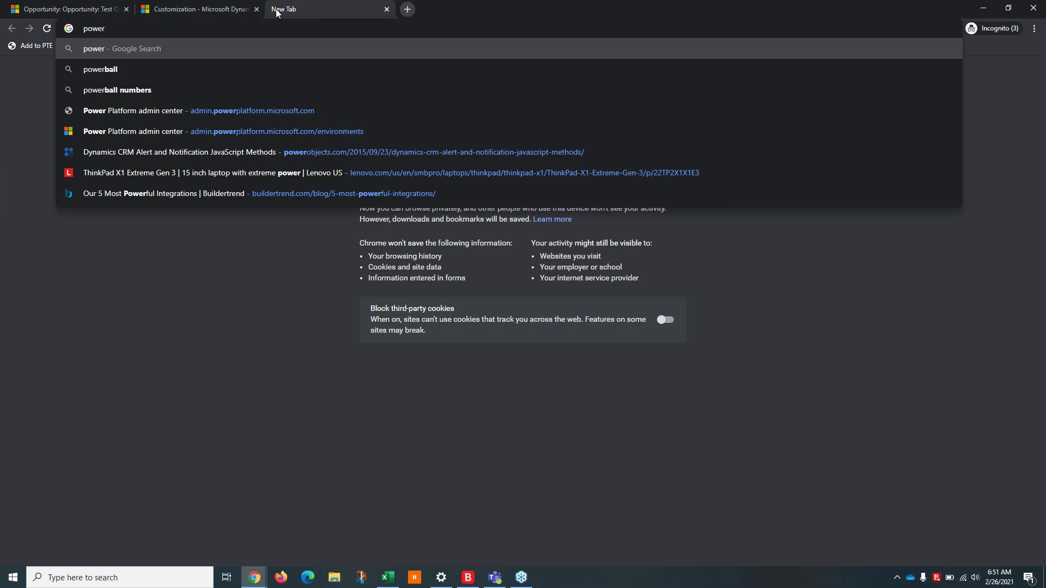
{"action": "type", "text": "platform"}
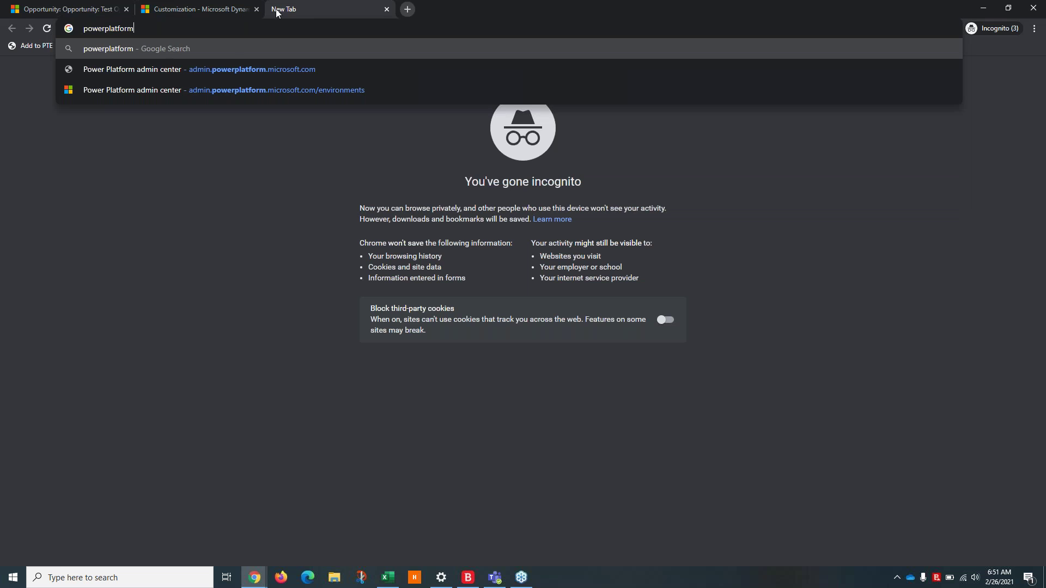
{"action": "left_click", "coordinate": [287, 67]}
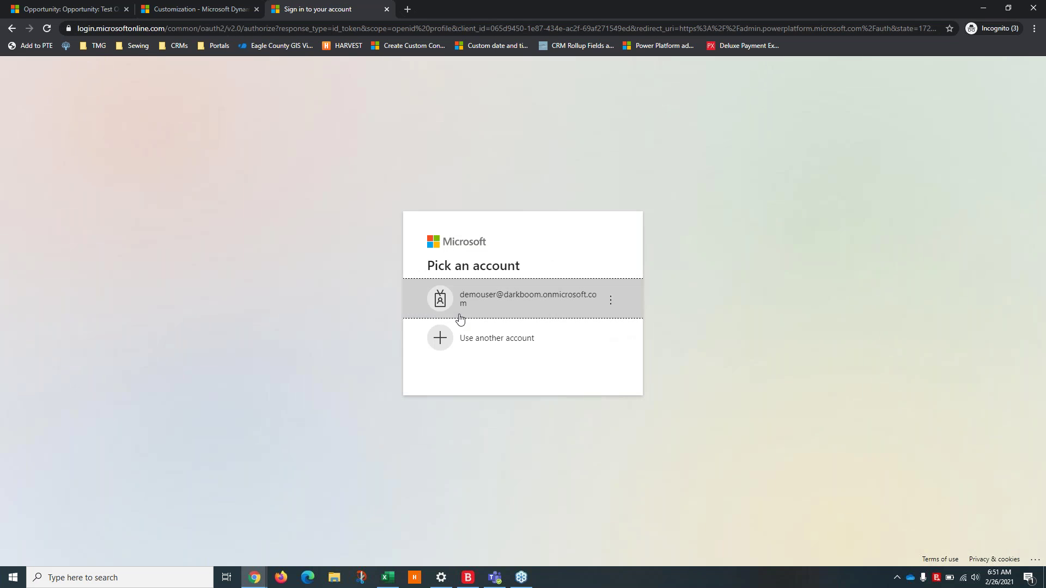
{"action": "left_click", "coordinate": [460, 316]}
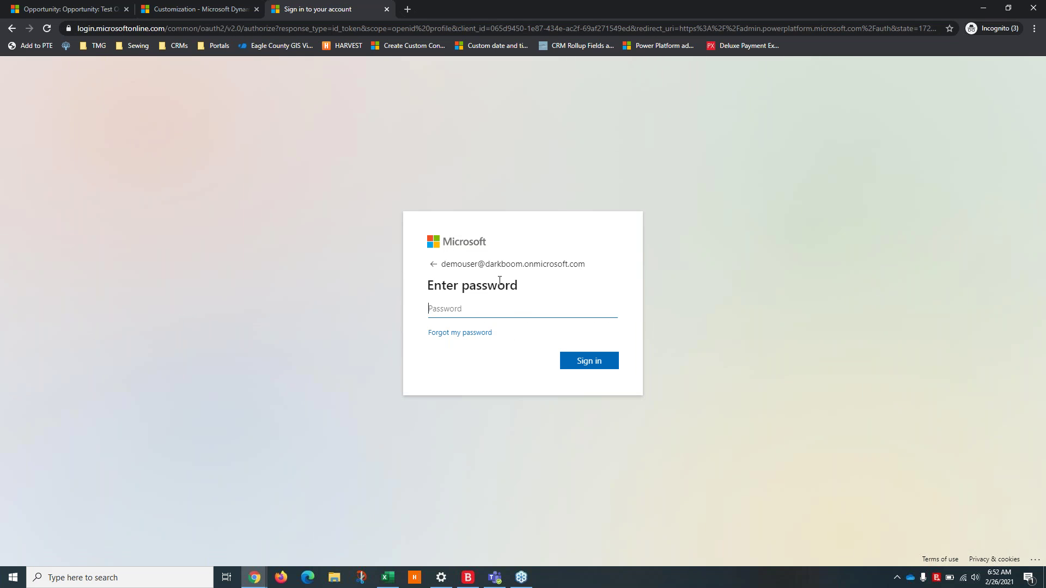
{"action": "left_click", "coordinate": [386, 9]}
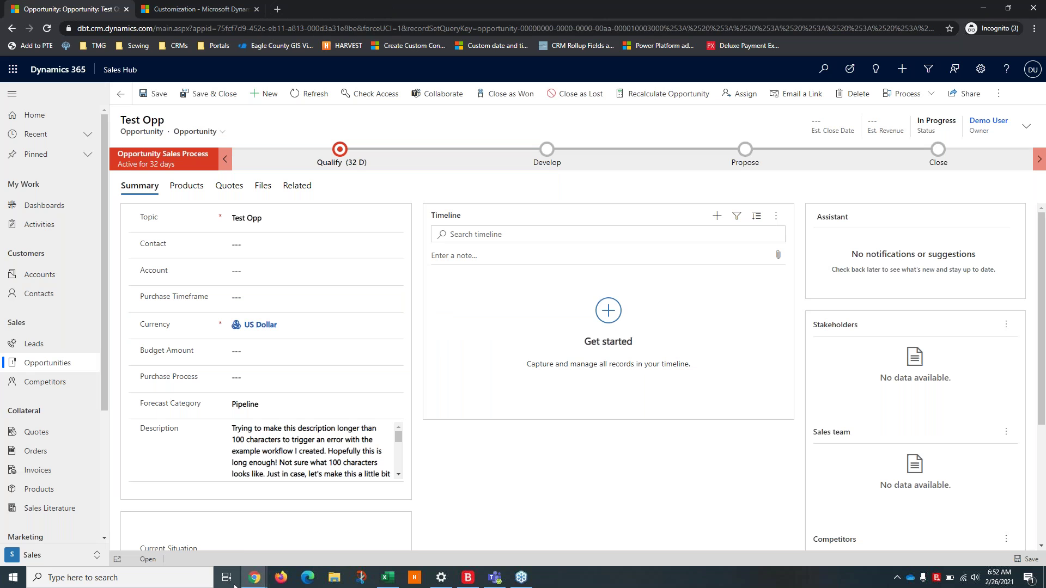
{"action": "mouse_move", "coordinate": [254, 578]}
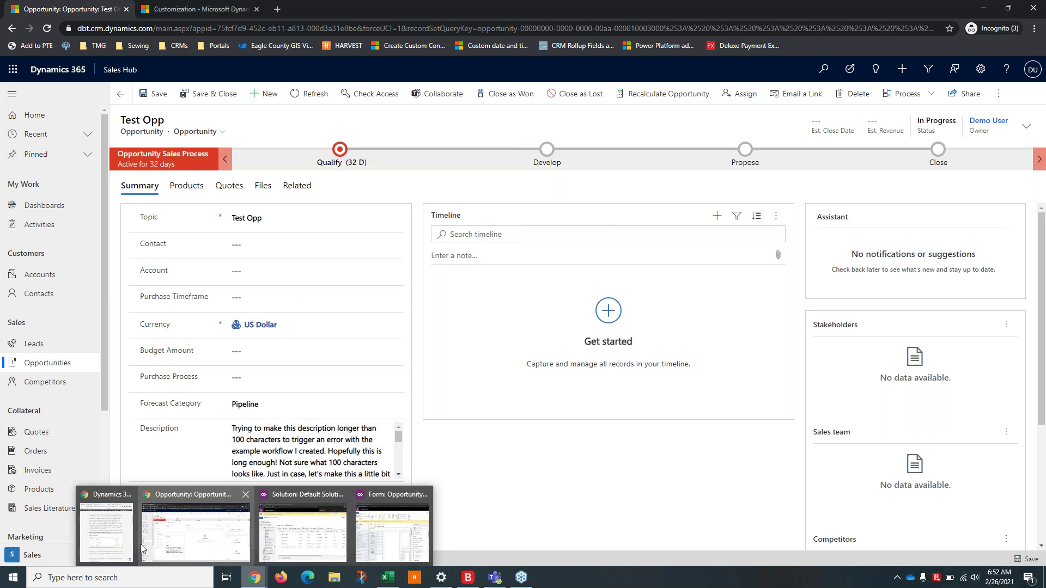
{"action": "left_click", "coordinate": [118, 543]}
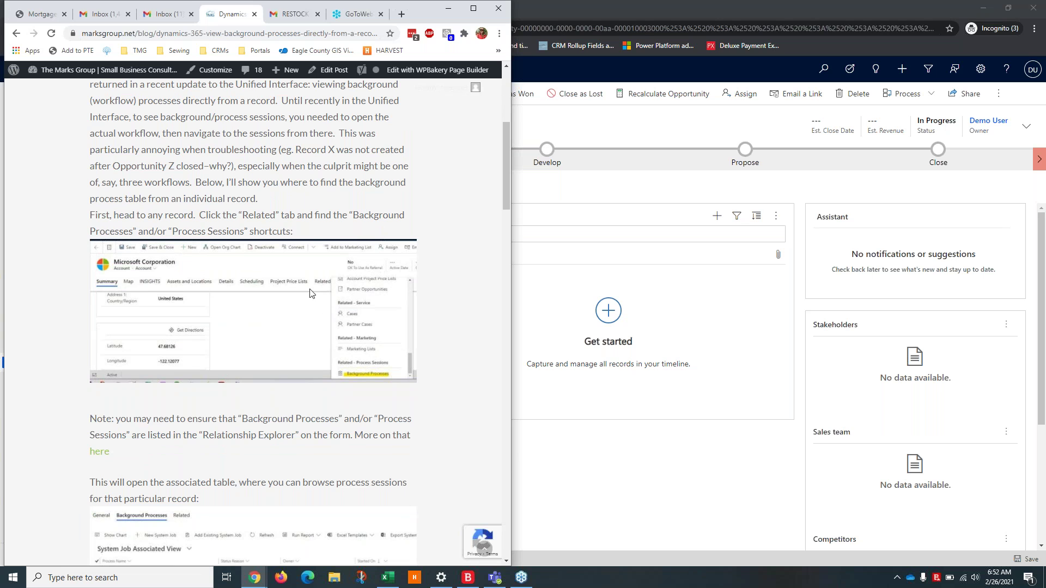
{"action": "left_click", "coordinate": [579, 195]}
{"action": "left_click", "coordinate": [297, 186]}
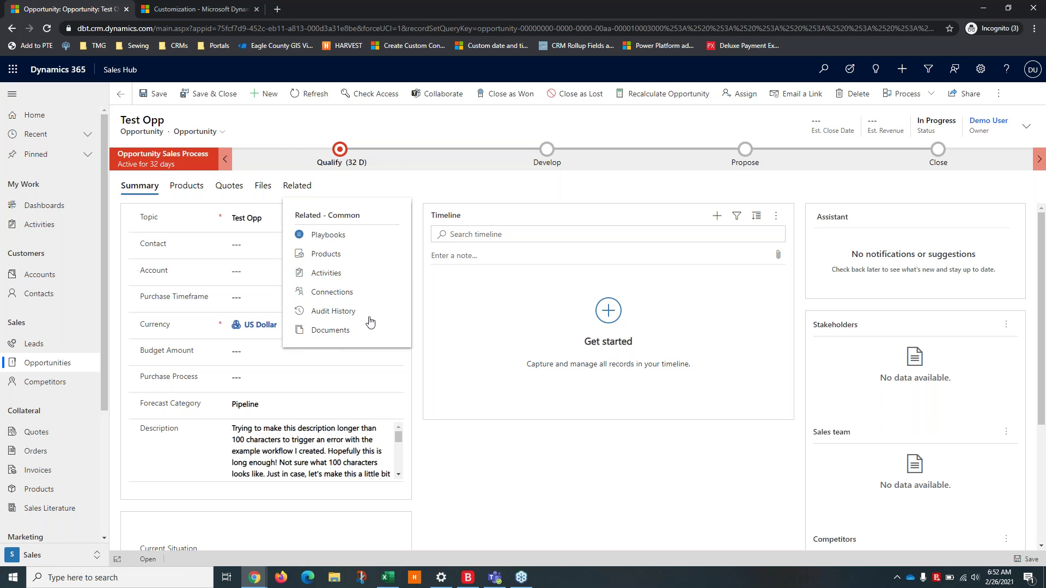
{"action": "left_click", "coordinate": [253, 583]}
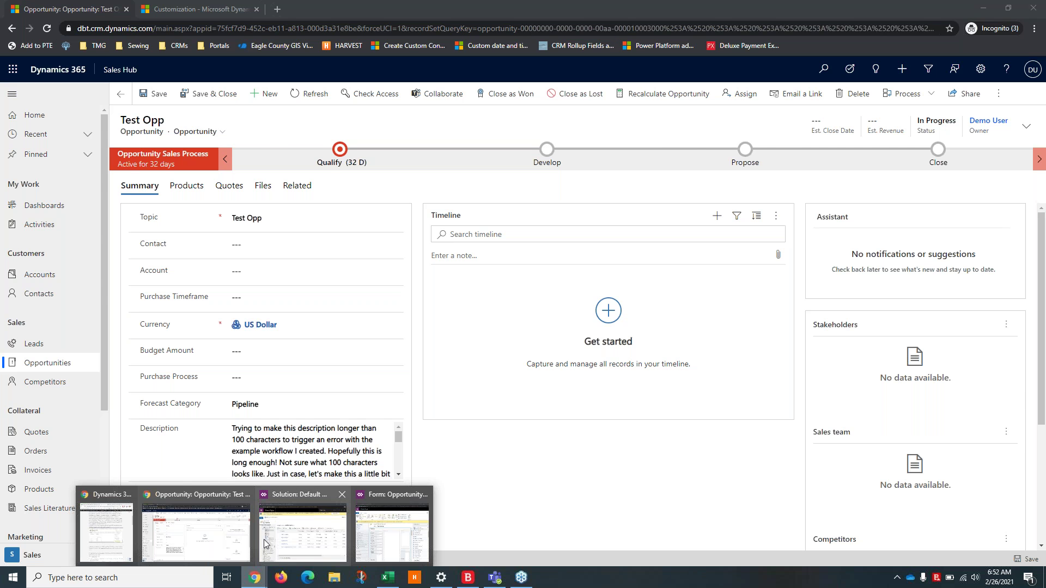
{"action": "mouse_move", "coordinate": [267, 545]}
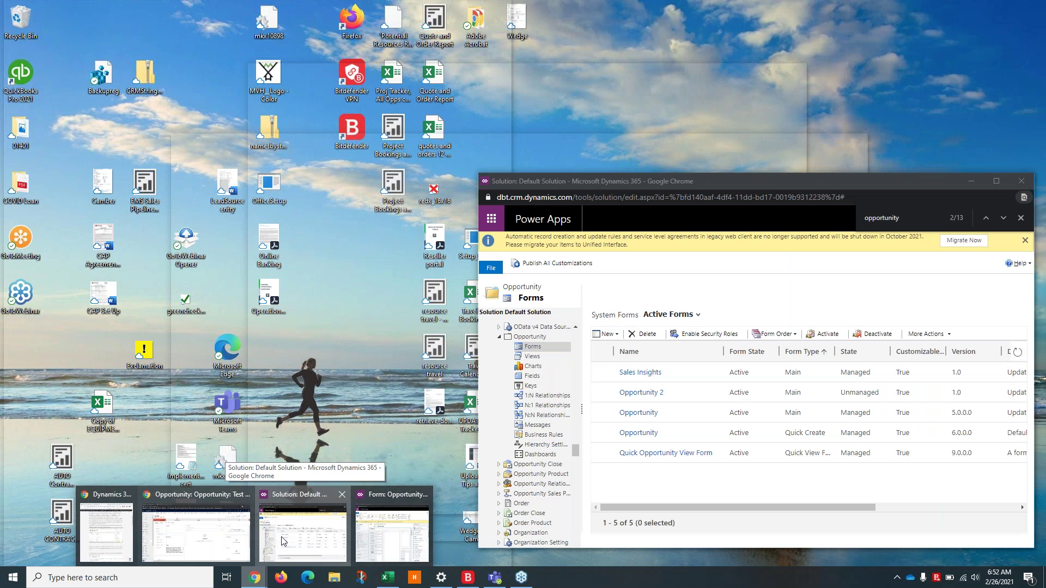
Step: Bring the Default Solution window forward, reposition it, and select the Opportunity 2 form
{"action": "left_click", "coordinate": [275, 541]}
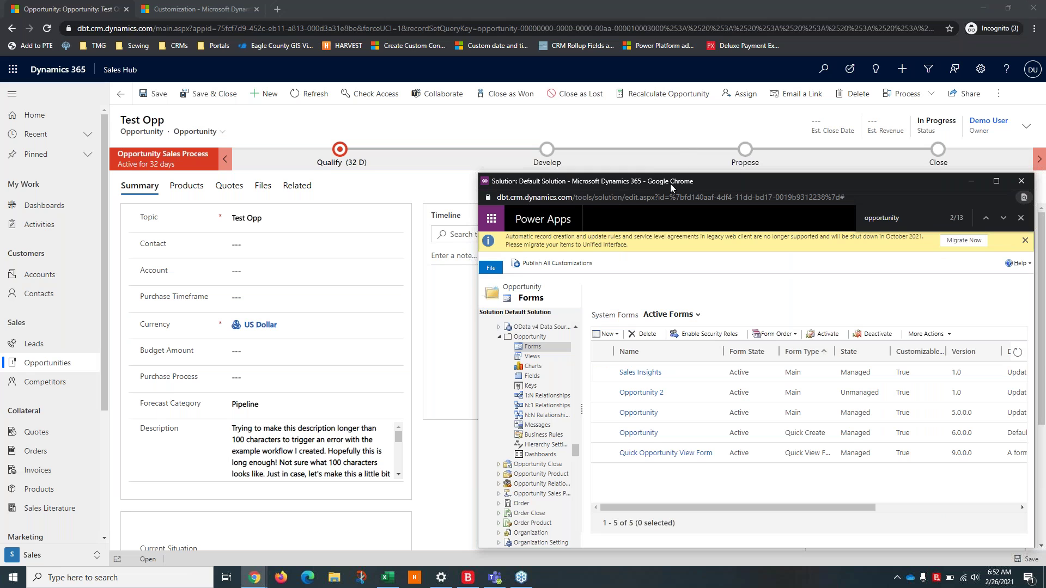
{"action": "left_click_drag", "start_coordinate": [670, 184], "coordinate": [497, 158]}
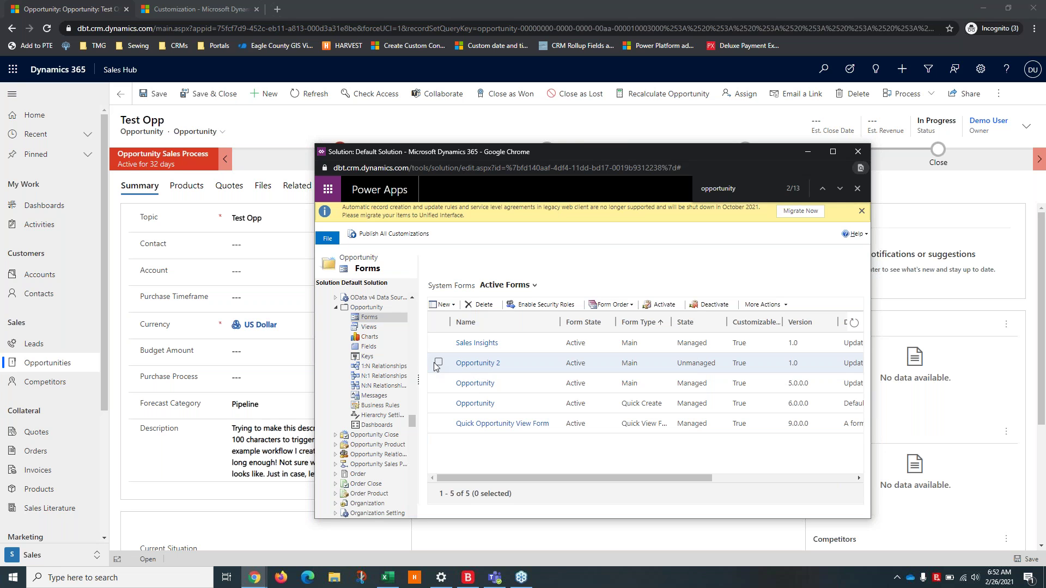
{"action": "left_click_drag", "start_coordinate": [565, 151], "coordinate": [372, 117]}
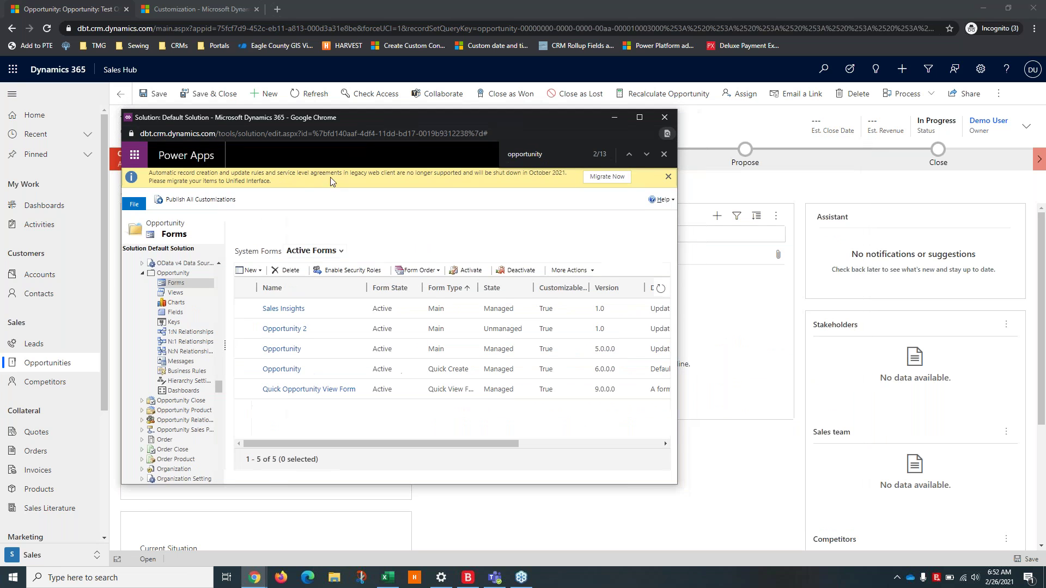
{"action": "left_click", "coordinate": [245, 330]}
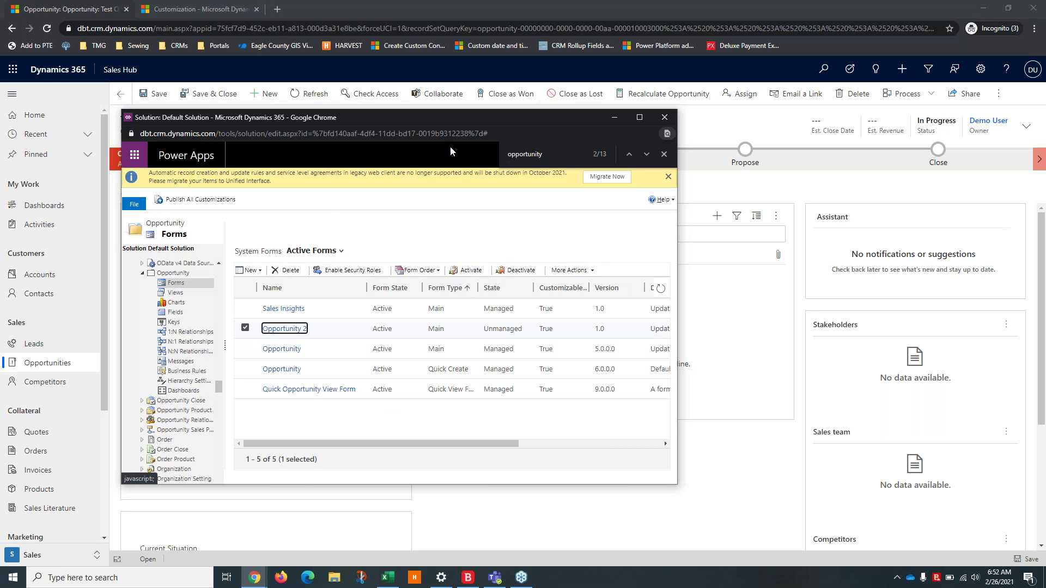
Step: Check the record's available forms, close the form editor, and start deactivating Opportunity 2
{"action": "left_click_drag", "start_coordinate": [440, 113], "coordinate": [557, 190]}
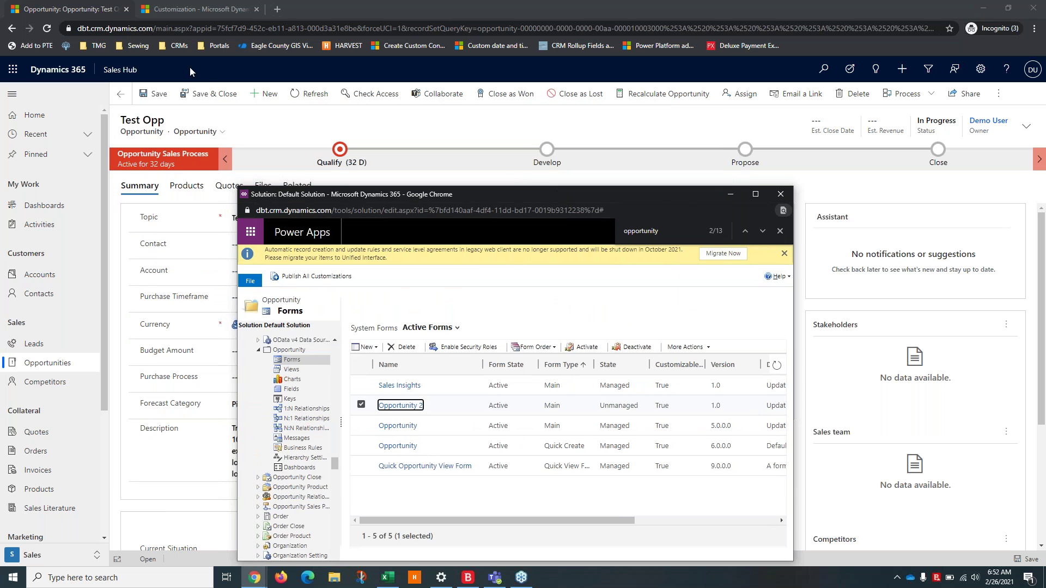
{"action": "left_click", "coordinate": [222, 137]}
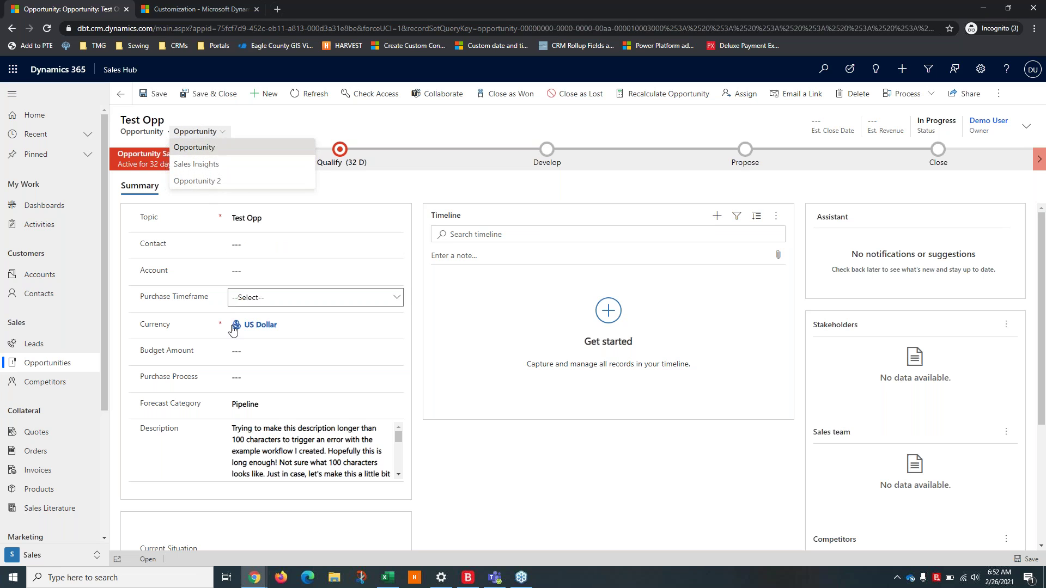
{"action": "mouse_move", "coordinate": [262, 580]}
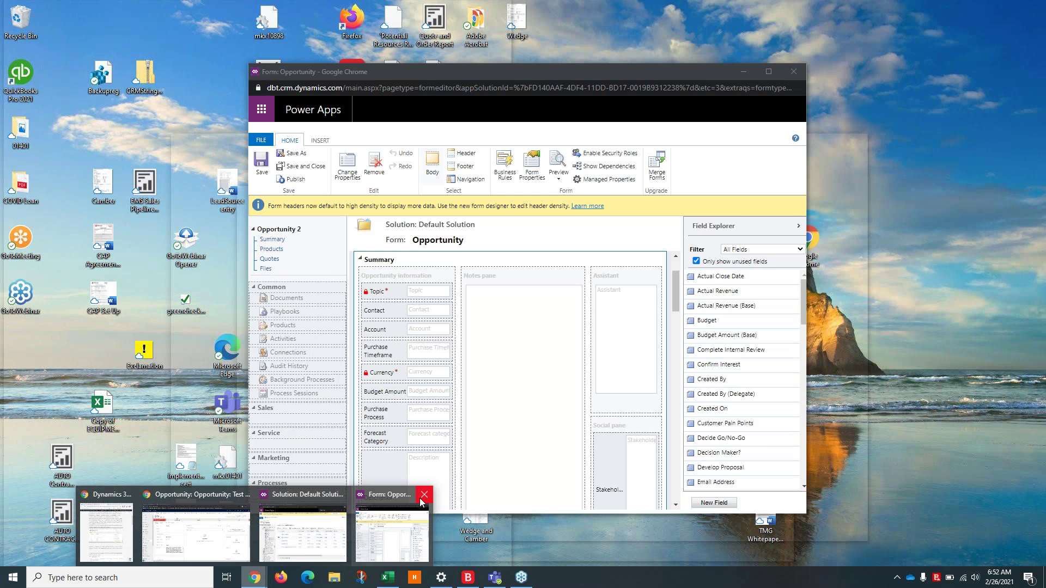
{"action": "left_click", "coordinate": [424, 495]}
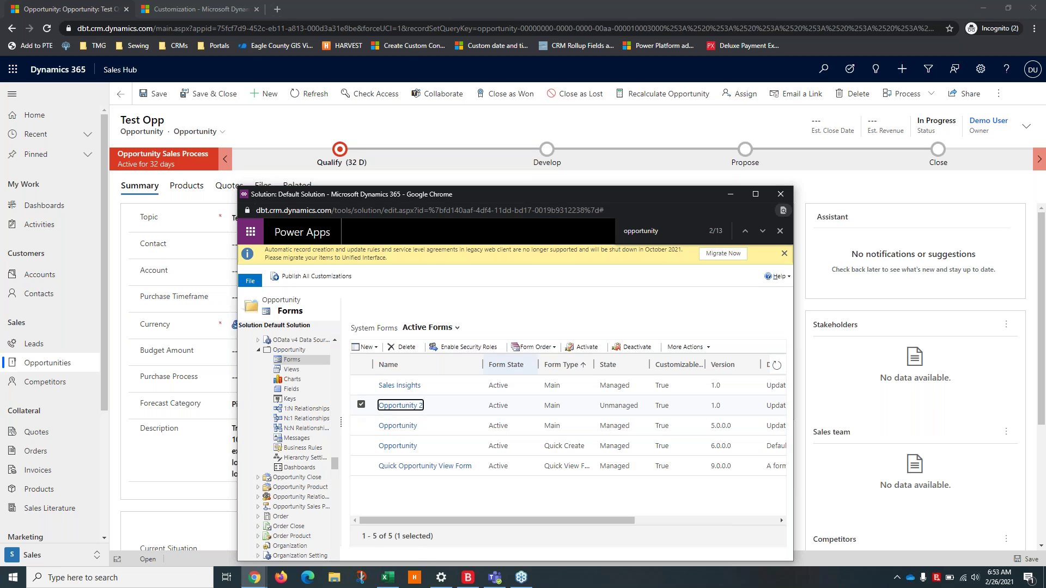
{"action": "left_click", "coordinate": [632, 347]}
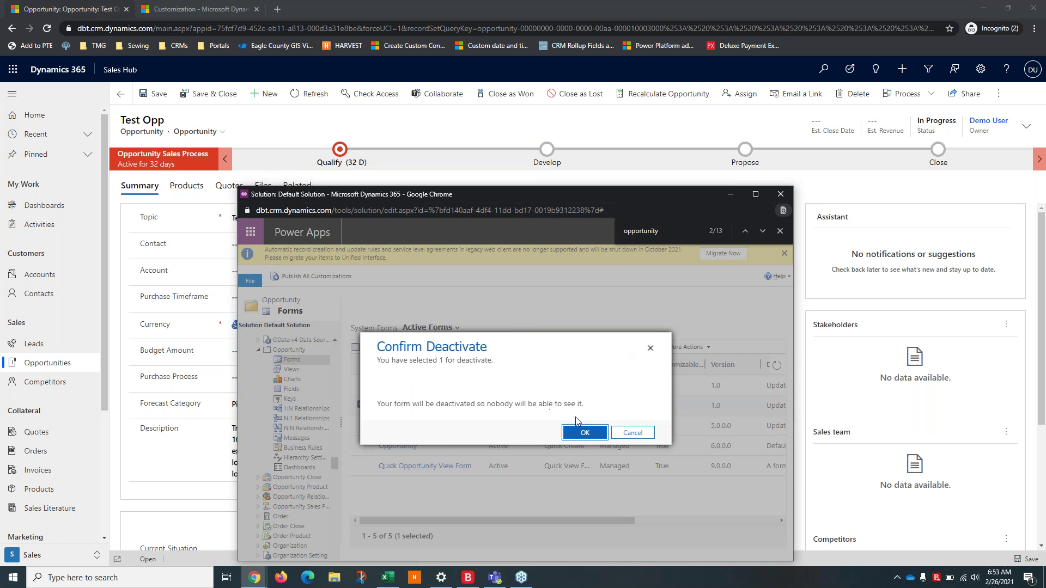
Step: Confirm deactivating Opportunity 2, list Inactive Forms, then reload the Test Opp record
{"action": "left_click", "coordinate": [581, 433]}
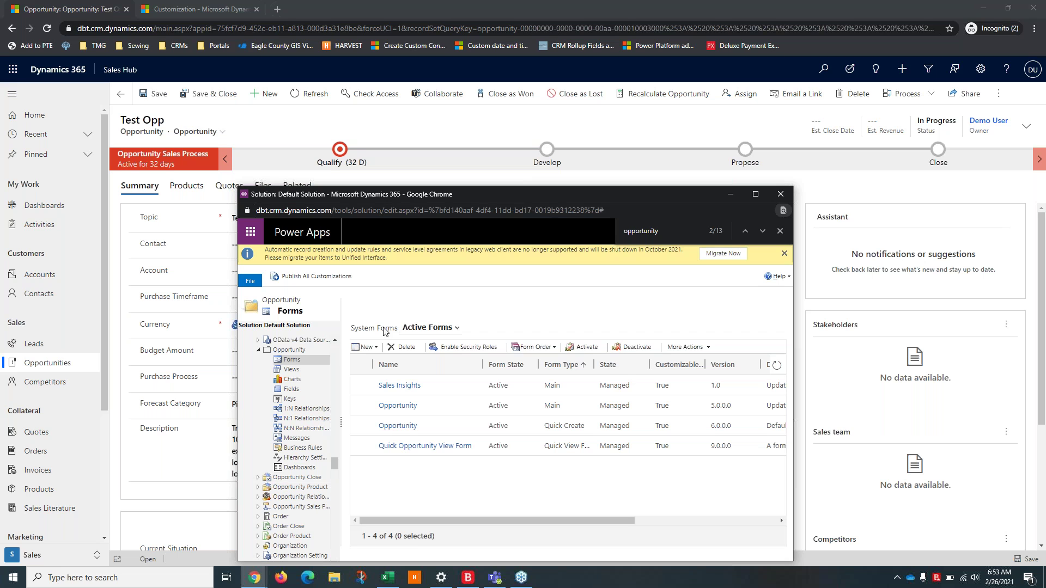
{"action": "left_click", "coordinate": [425, 330]}
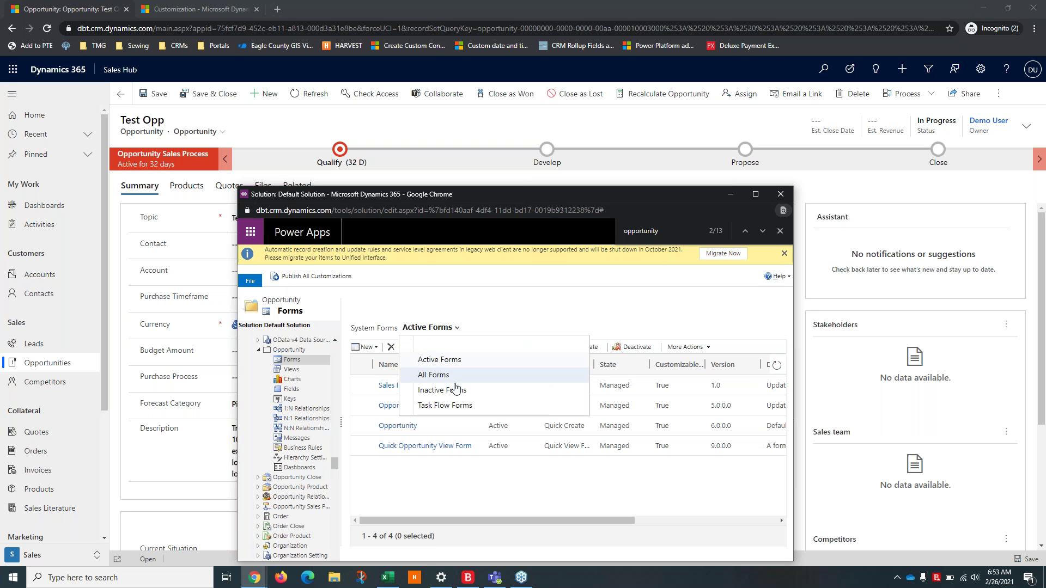
{"action": "left_click", "coordinate": [439, 330]}
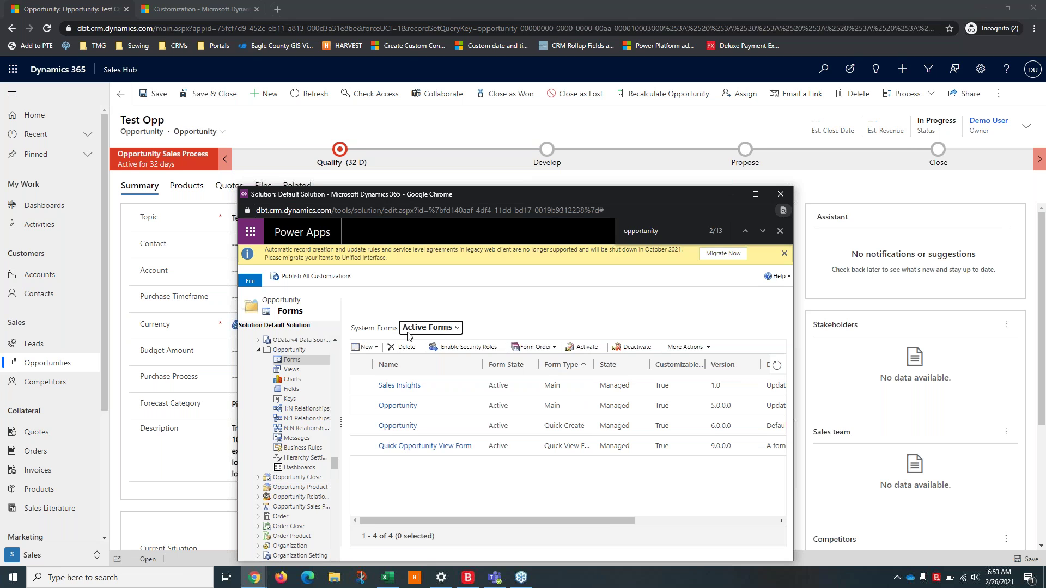
{"action": "left_click", "coordinate": [455, 329]}
{"action": "left_click", "coordinate": [439, 390]}
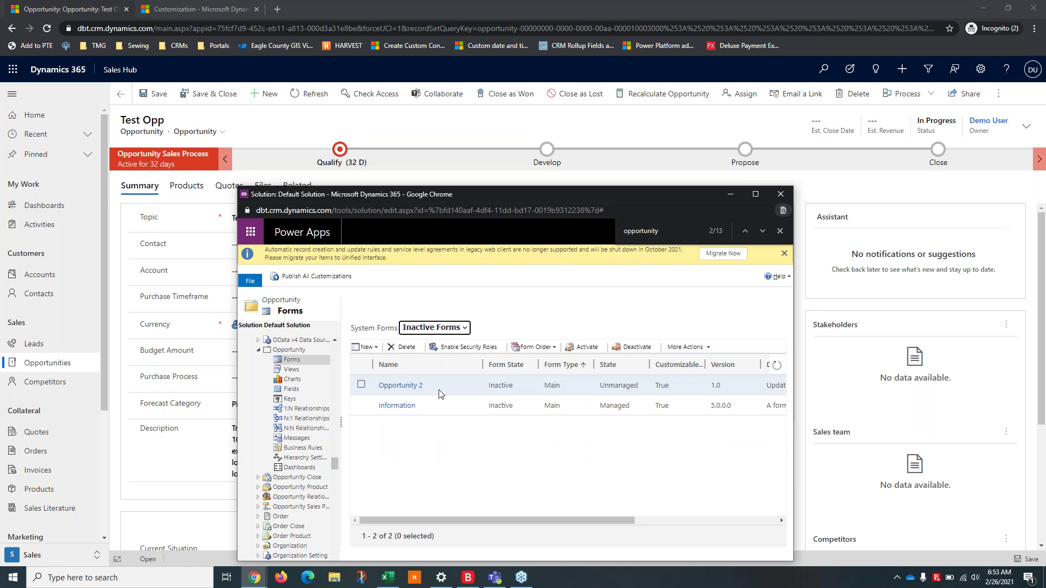
{"action": "left_click", "coordinate": [288, 133]}
{"action": "key", "text": "F5"}
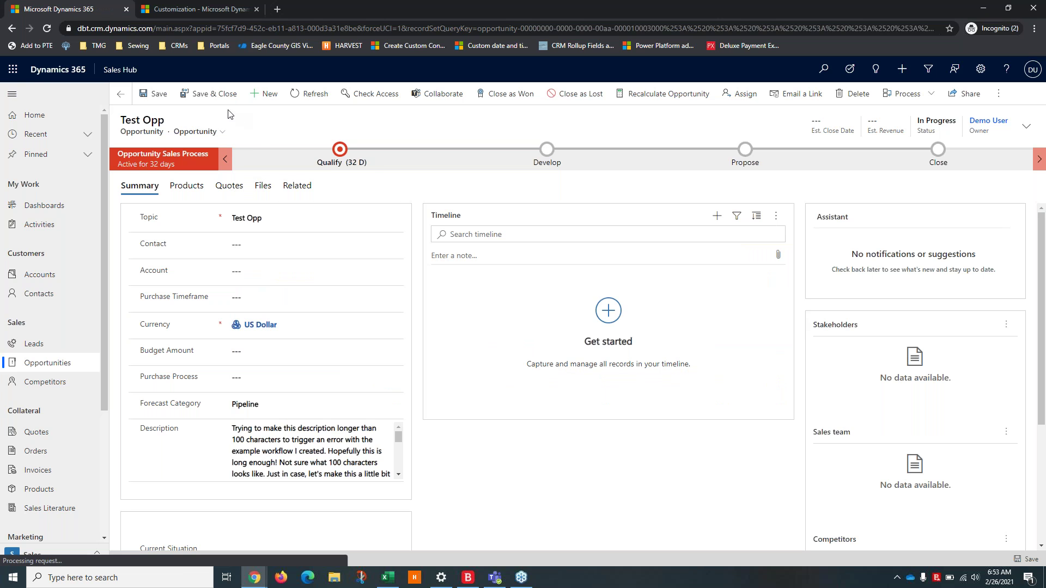
Step: Check the record's form choices, then reopen Test Opp from Sales Hub's recent items
{"action": "left_click", "coordinate": [223, 137]}
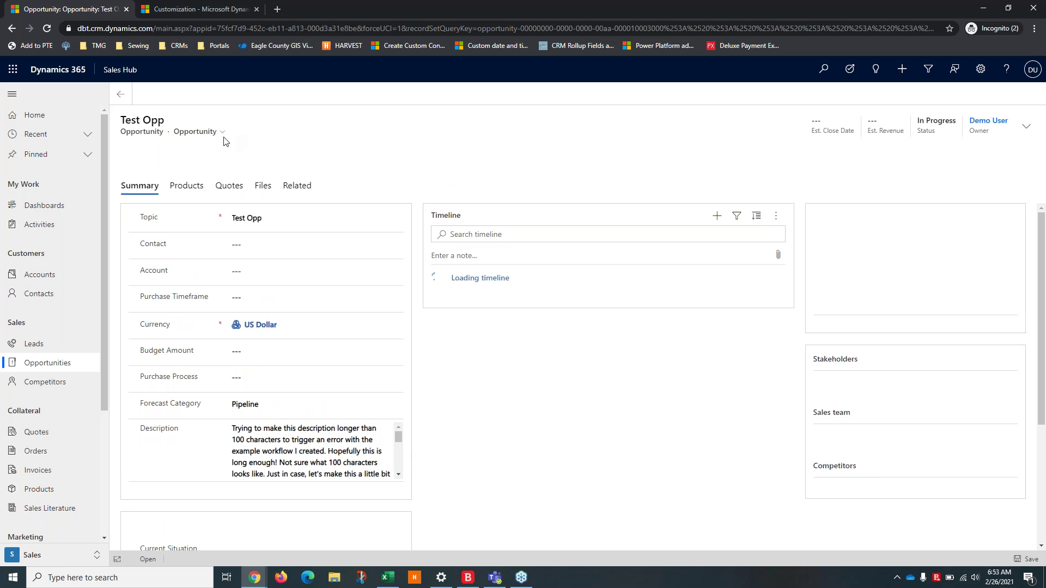
{"action": "left_click", "coordinate": [218, 133]}
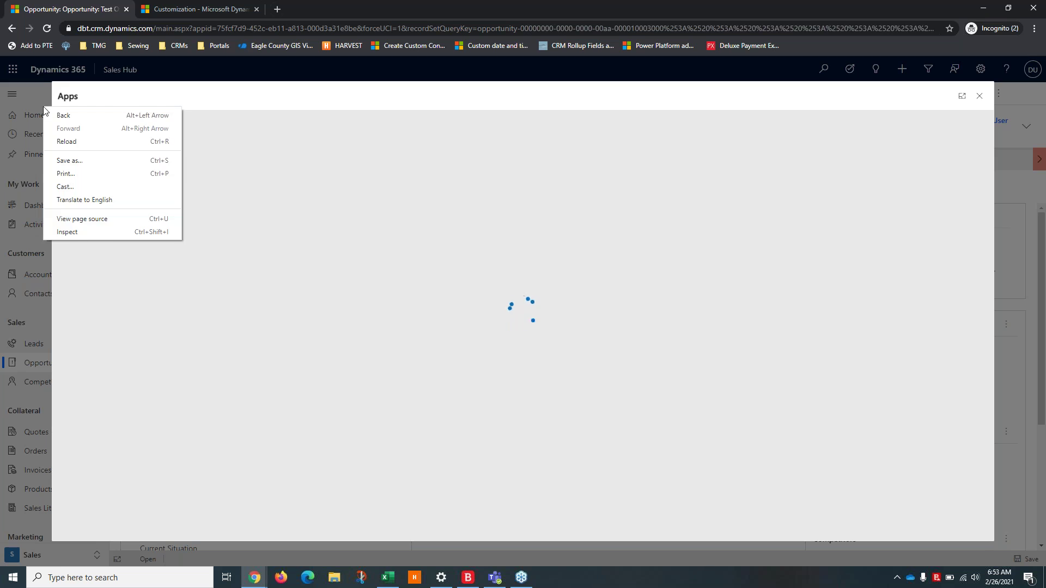
{"action": "key", "text": "Escape"}
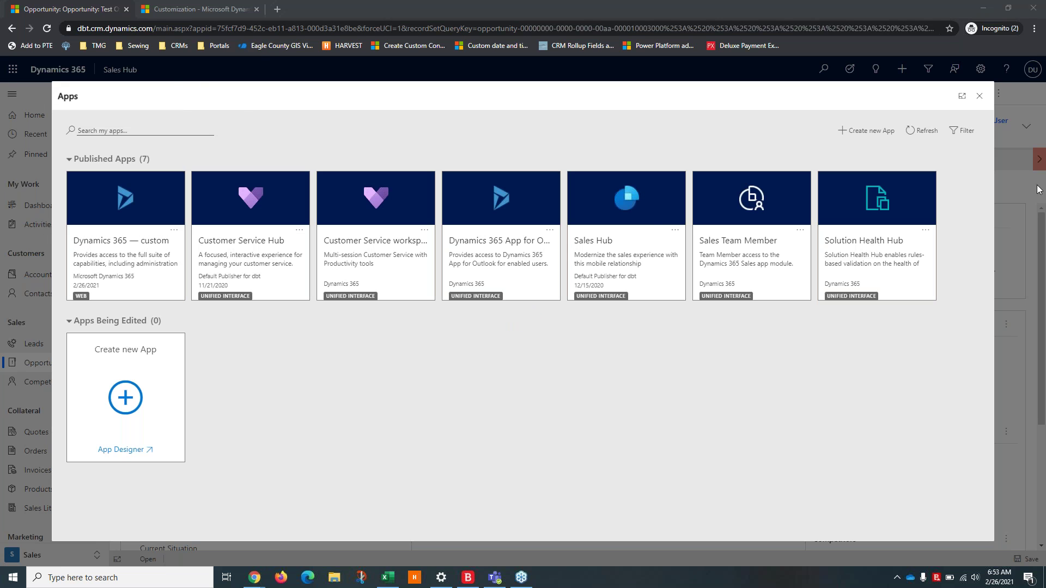
{"action": "left_click", "coordinate": [621, 218]}
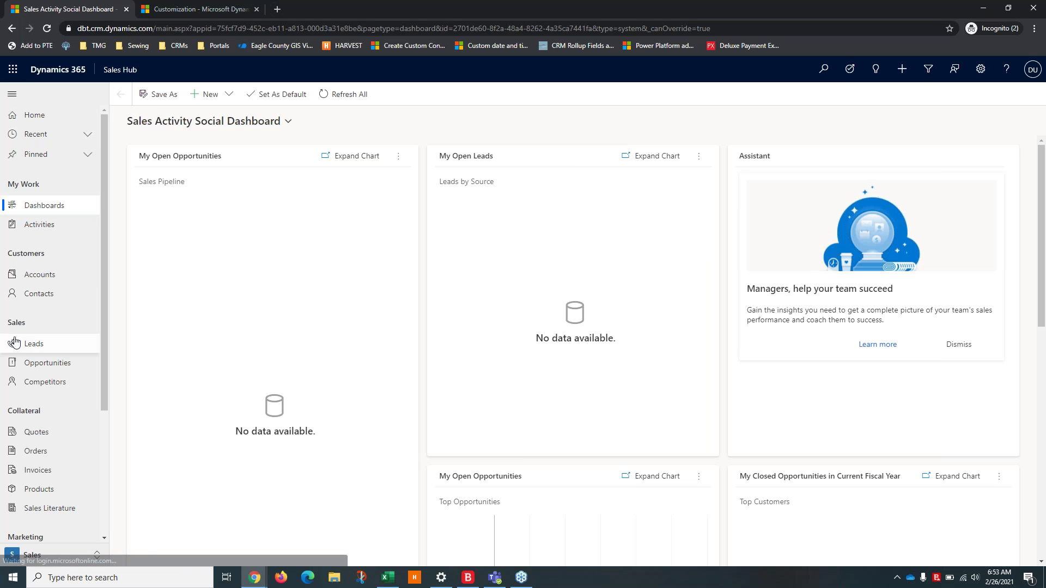
{"action": "left_click", "coordinate": [83, 134]}
{"action": "left_click", "coordinate": [54, 174]}
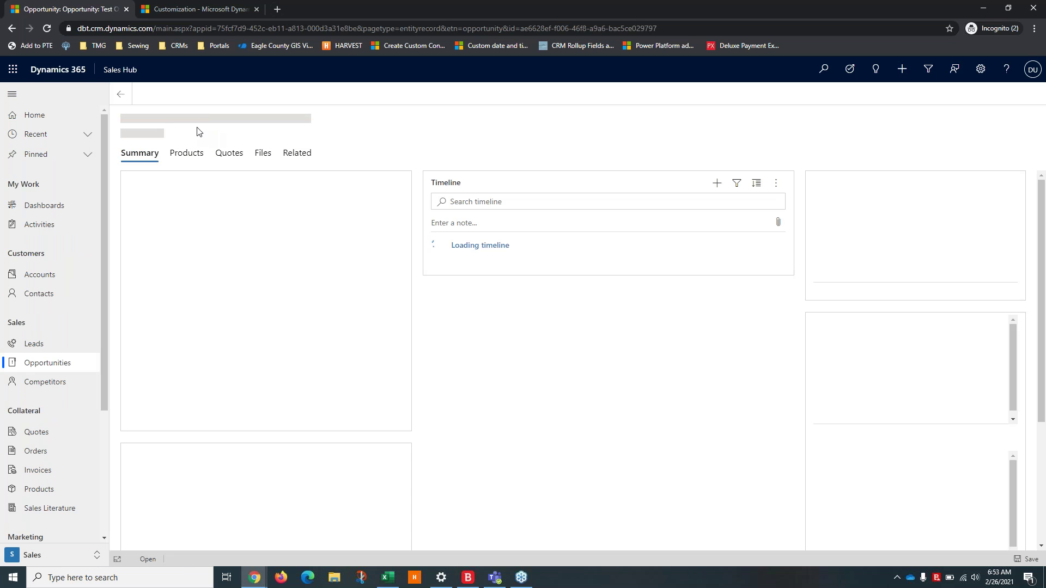
Step: Switch Test Opp to the Opportunity 2 form and back to Opportunity, then return to the solution
{"action": "left_click", "coordinate": [200, 133]}
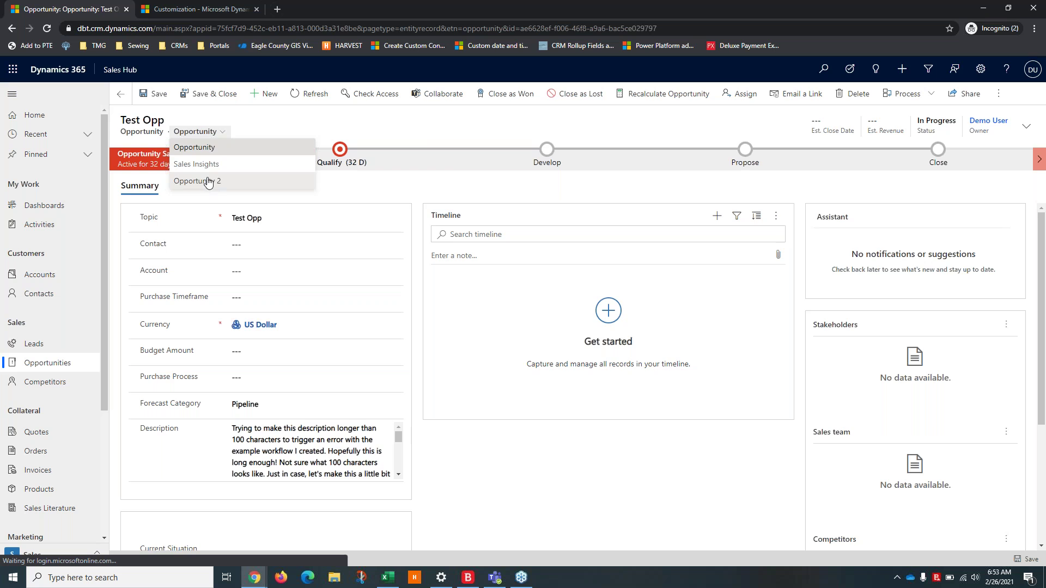
{"action": "left_click", "coordinate": [208, 182]}
{"action": "left_click", "coordinate": [200, 132]}
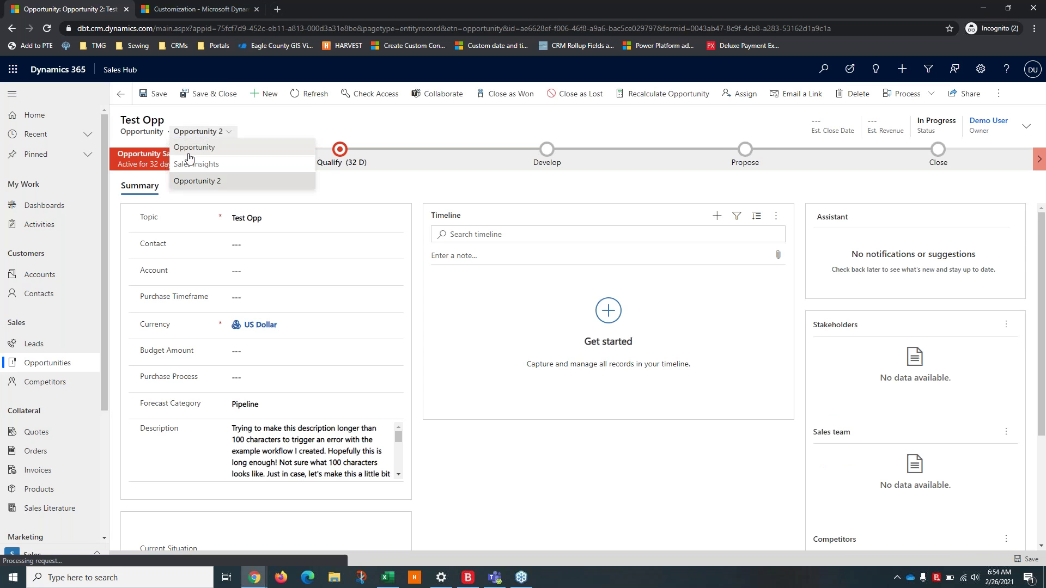
{"action": "left_click", "coordinate": [191, 148]}
{"action": "mouse_move", "coordinate": [264, 575]}
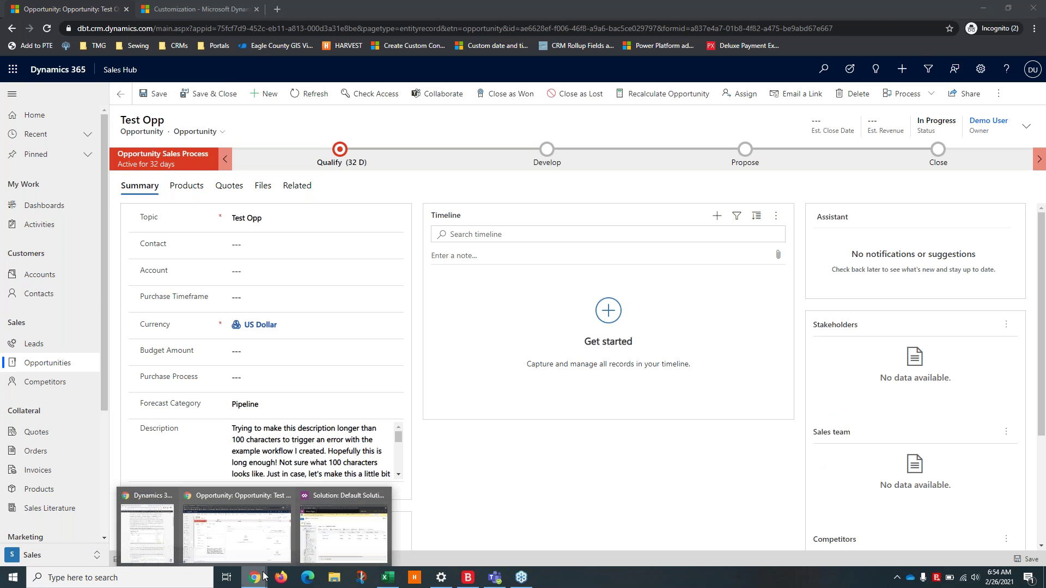
{"action": "left_click", "coordinate": [344, 531]}
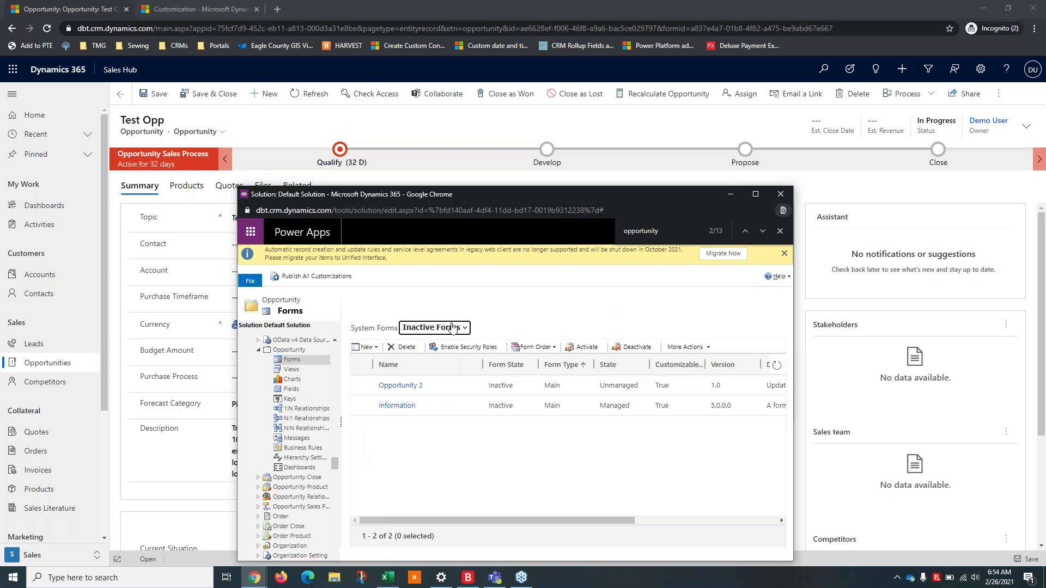
Step: Switch the System Forms view to All Forms and publish all customizations
{"action": "left_click", "coordinate": [451, 327]}
{"action": "left_click", "coordinate": [430, 374]}
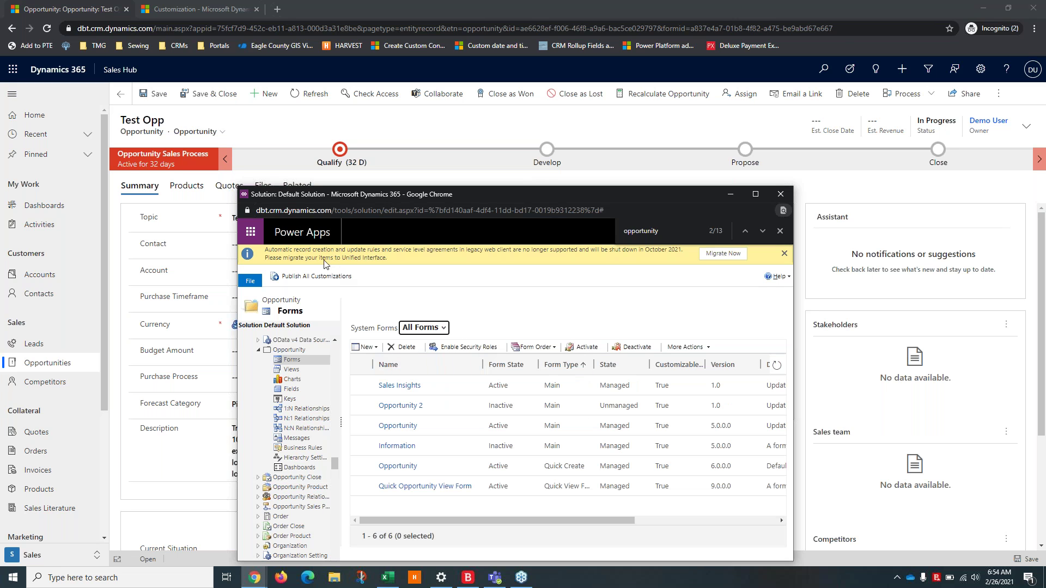
{"action": "left_click", "coordinate": [306, 276]}
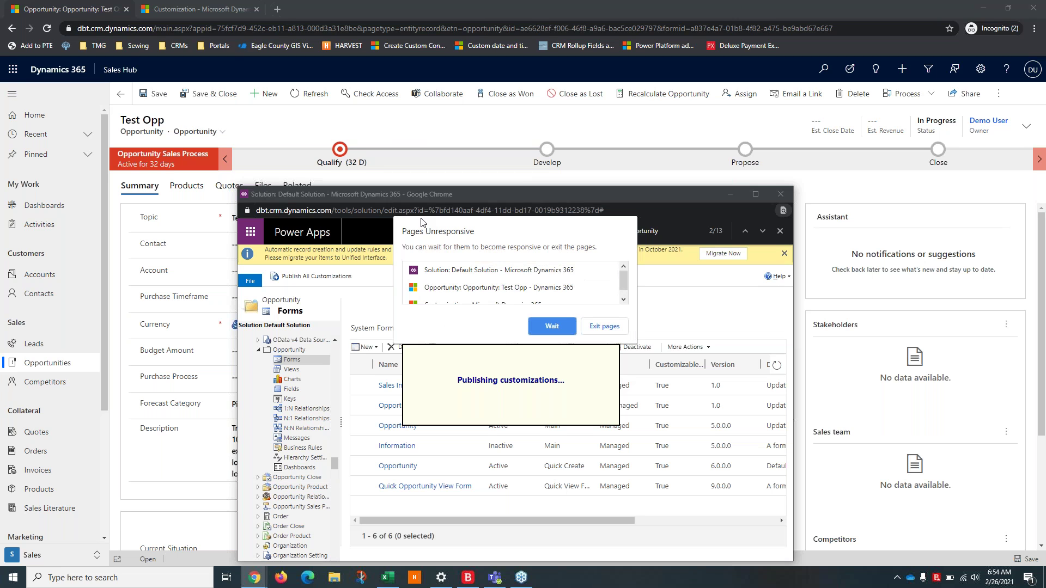
Step: Keep waiting on the unresponsive-page prompts until publishing ends, then reload the Test Opp record
{"action": "left_click", "coordinate": [552, 326]}
{"action": "left_click", "coordinate": [547, 323]}
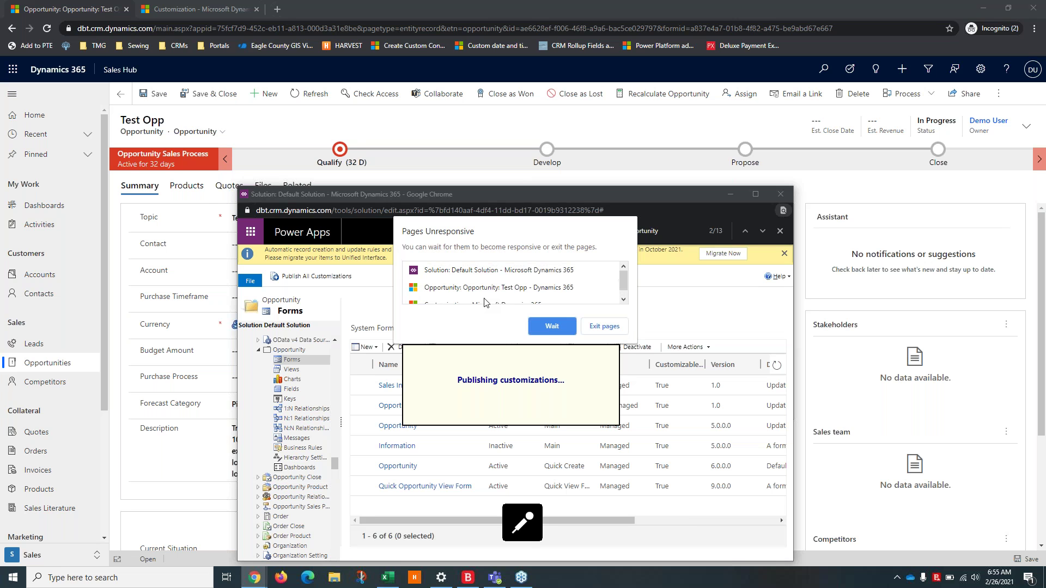
{"action": "left_click", "coordinate": [551, 326]}
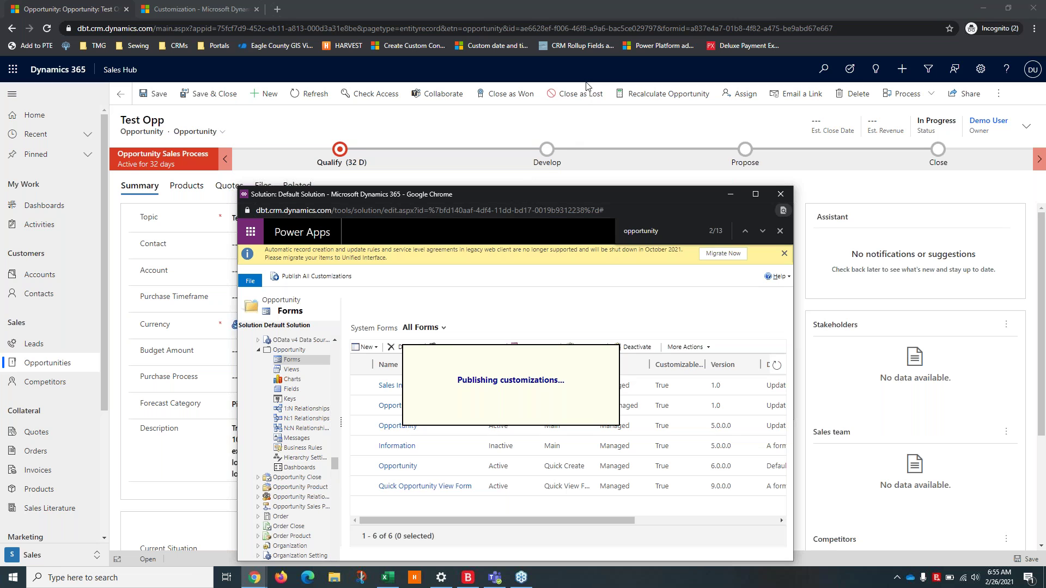
{"action": "left_click_drag", "start_coordinate": [546, 194], "coordinate": [618, 121]}
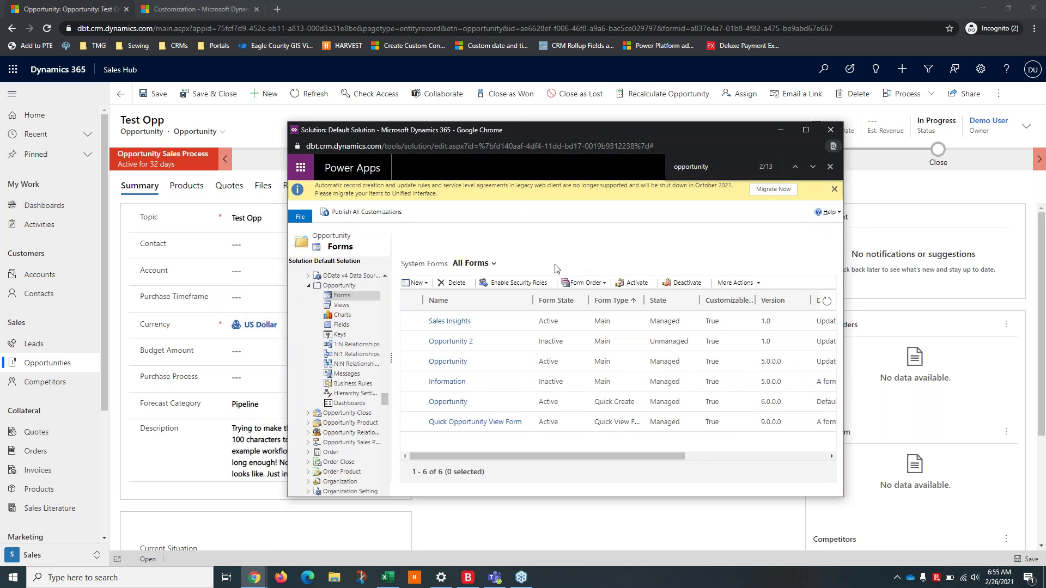
{"action": "left_click", "coordinate": [260, 113]}
{"action": "key", "text": "F5"}
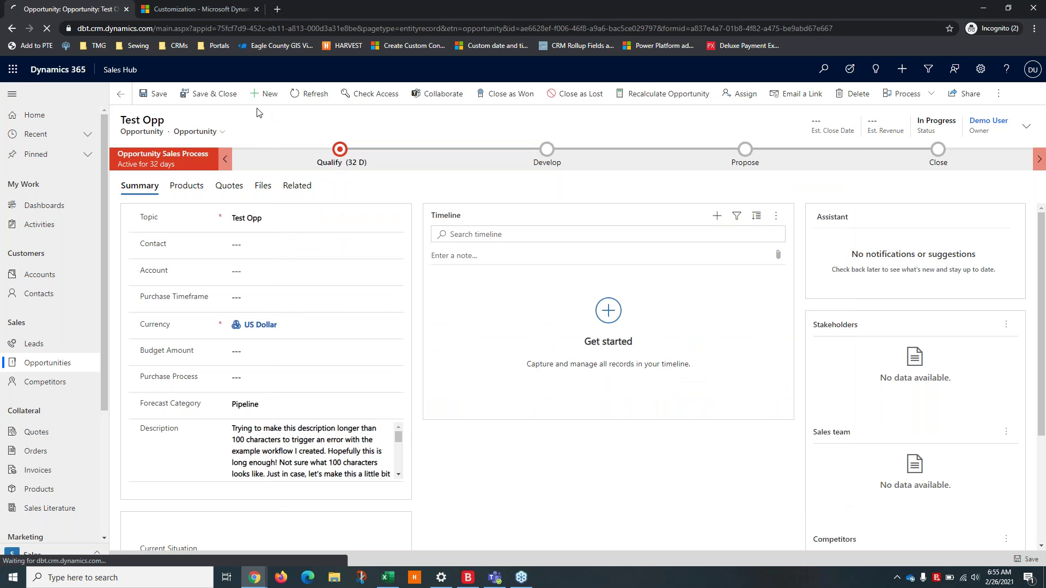
Step: Recheck Test Opp's form choices, reopen it from Opportunities, and return to the solution window
{"action": "left_click", "coordinate": [209, 133]}
{"action": "left_click", "coordinate": [202, 147]}
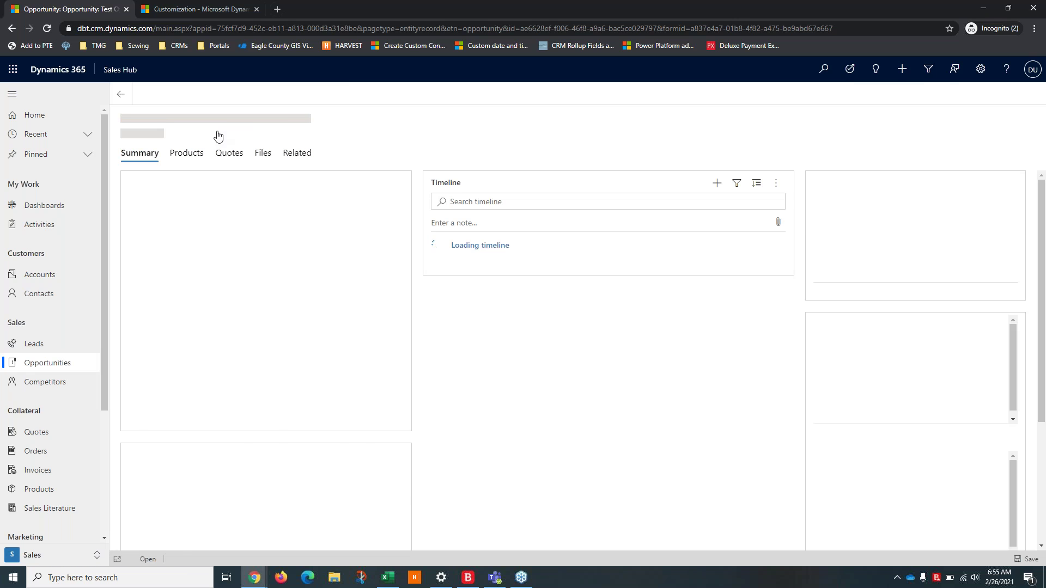
{"action": "left_click", "coordinate": [217, 134]}
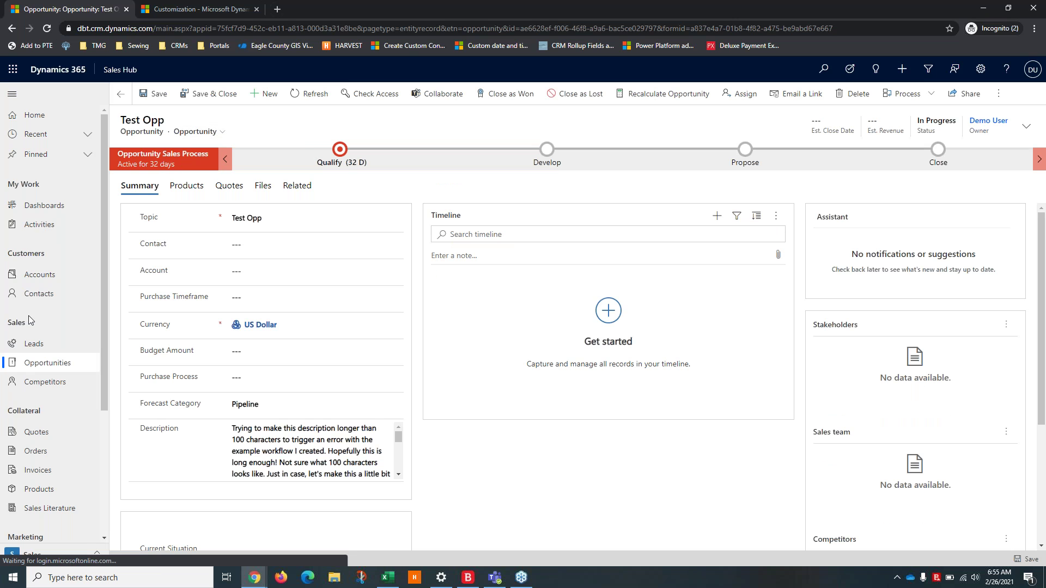
{"action": "left_click", "coordinate": [28, 368]}
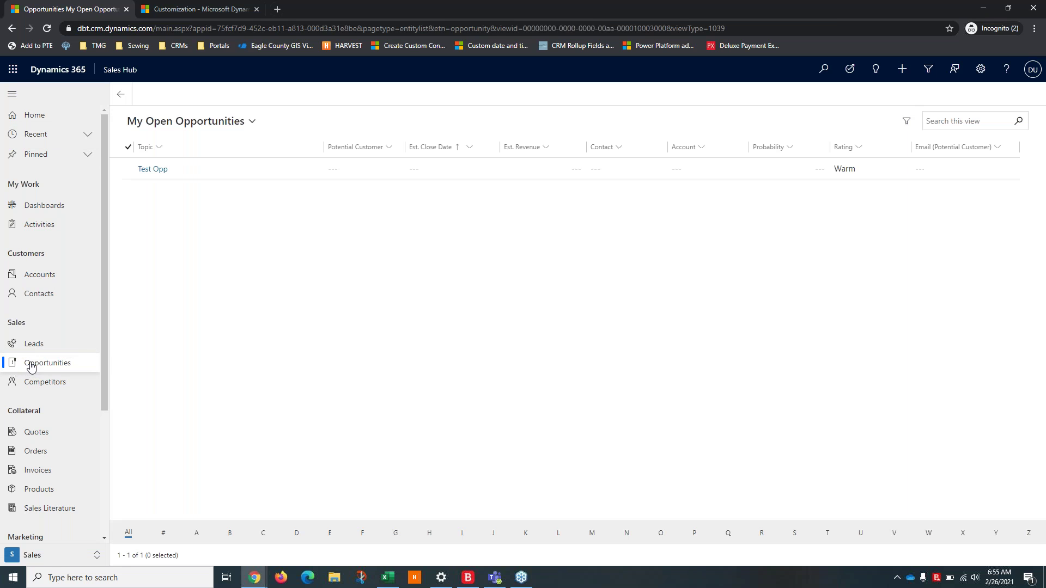
{"action": "left_click", "coordinate": [153, 170]}
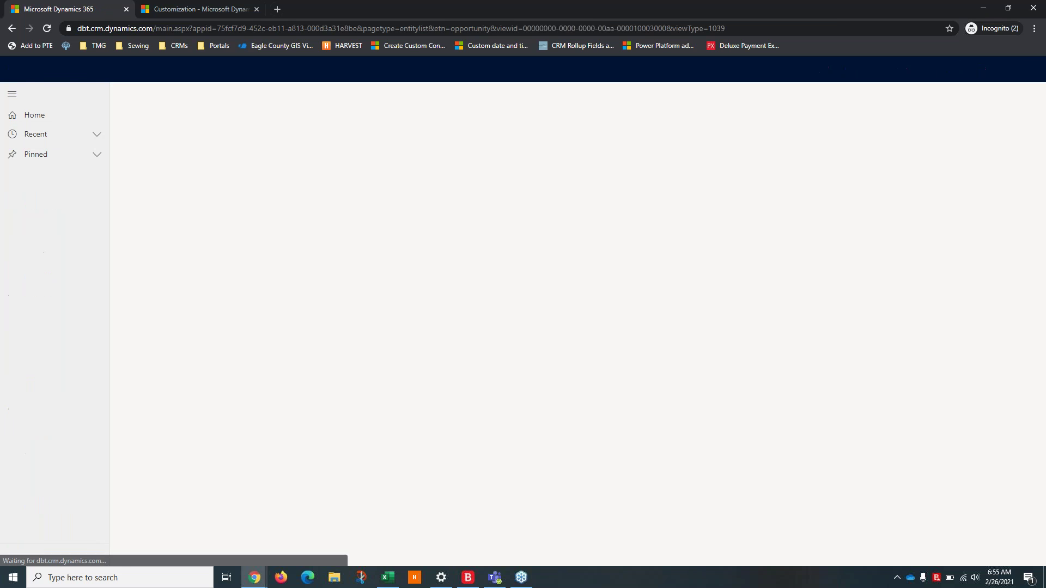
{"action": "left_click", "coordinate": [150, 171]}
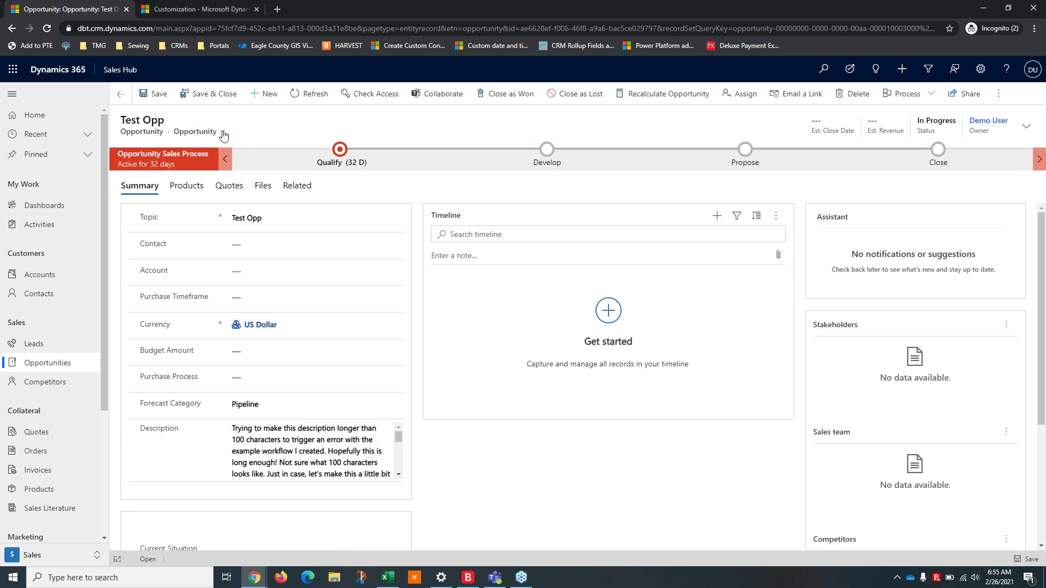
{"action": "left_click", "coordinate": [220, 131]}
{"action": "mouse_move", "coordinate": [255, 577]}
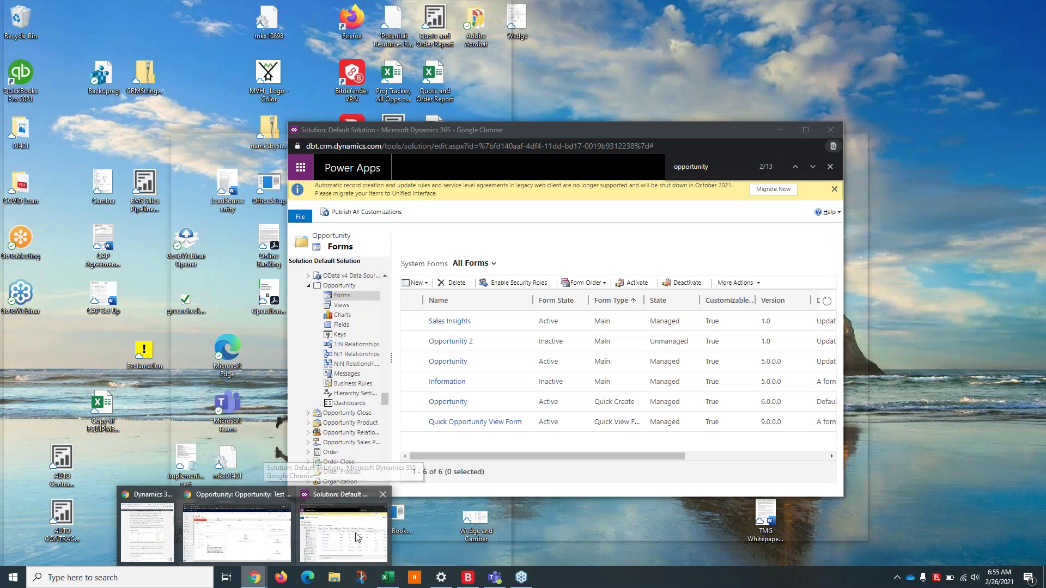
{"action": "left_click", "coordinate": [356, 536]}
Step: Open the main form order, select Opportunity 2, then close the find bar and order window
{"action": "left_click", "coordinate": [591, 286]}
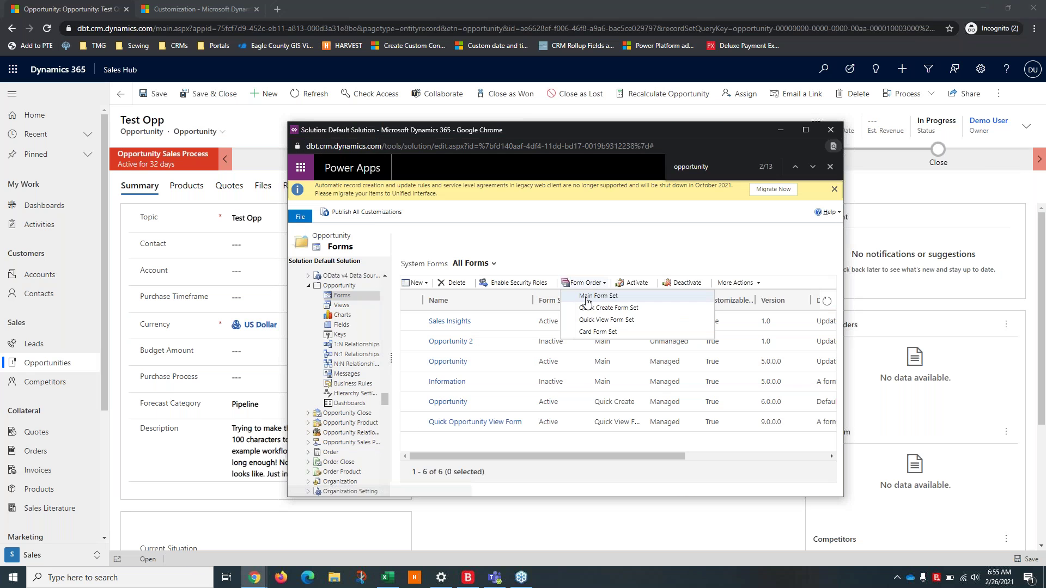
{"action": "left_click", "coordinate": [588, 300]}
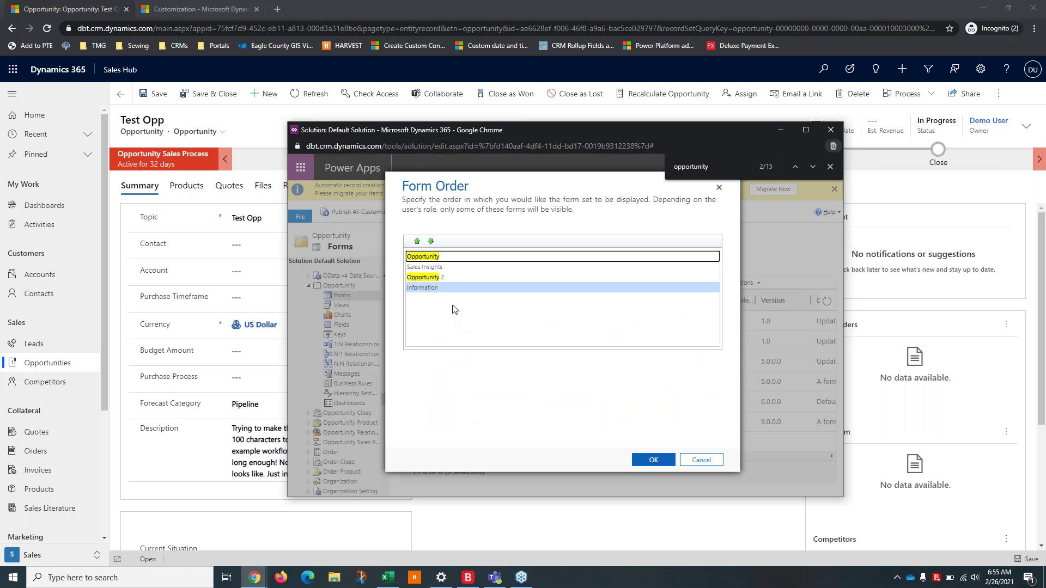
{"action": "left_click", "coordinate": [446, 278]}
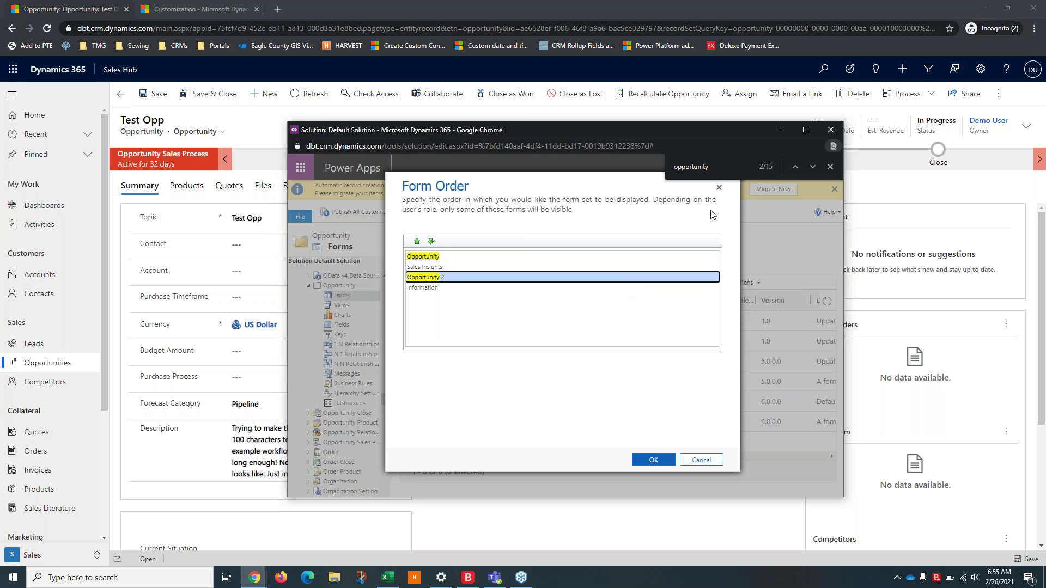
{"action": "left_click", "coordinate": [830, 167]}
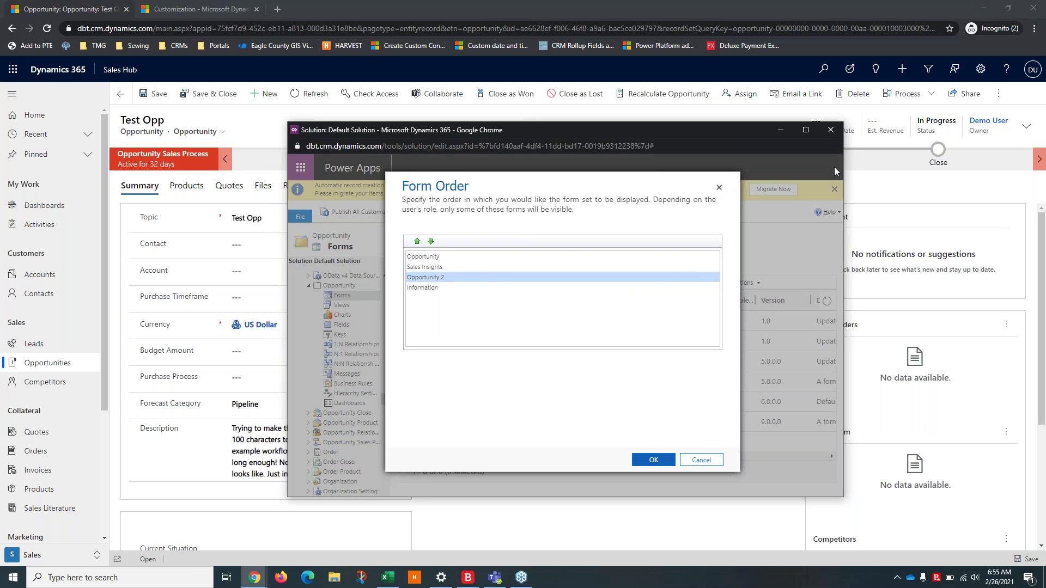
{"action": "left_click", "coordinate": [719, 187]}
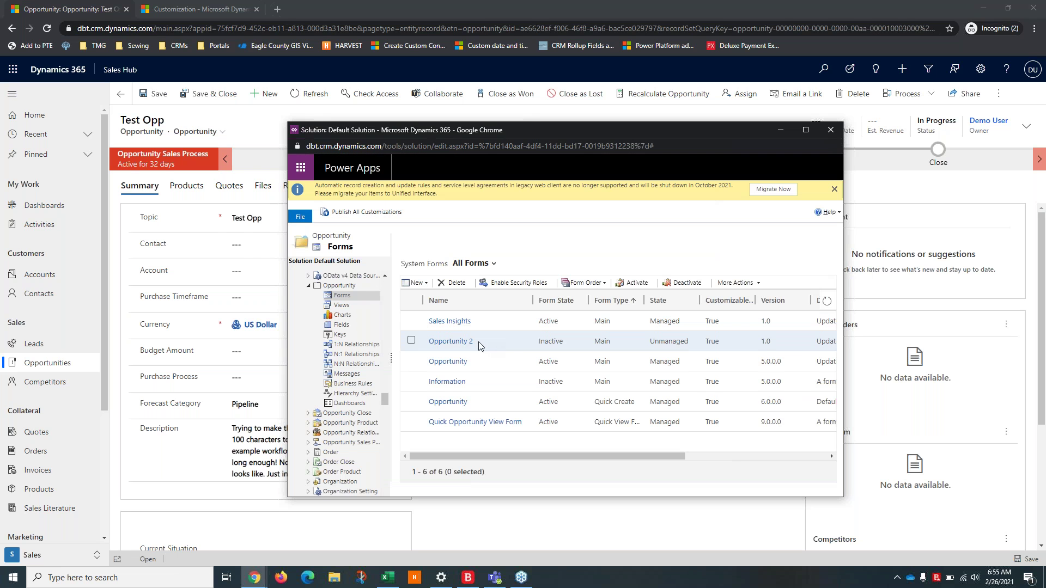
Step: List Active Forms and reopen the main form order, leaving it unchanged
{"action": "left_click", "coordinate": [471, 264]}
{"action": "left_click", "coordinate": [482, 293]}
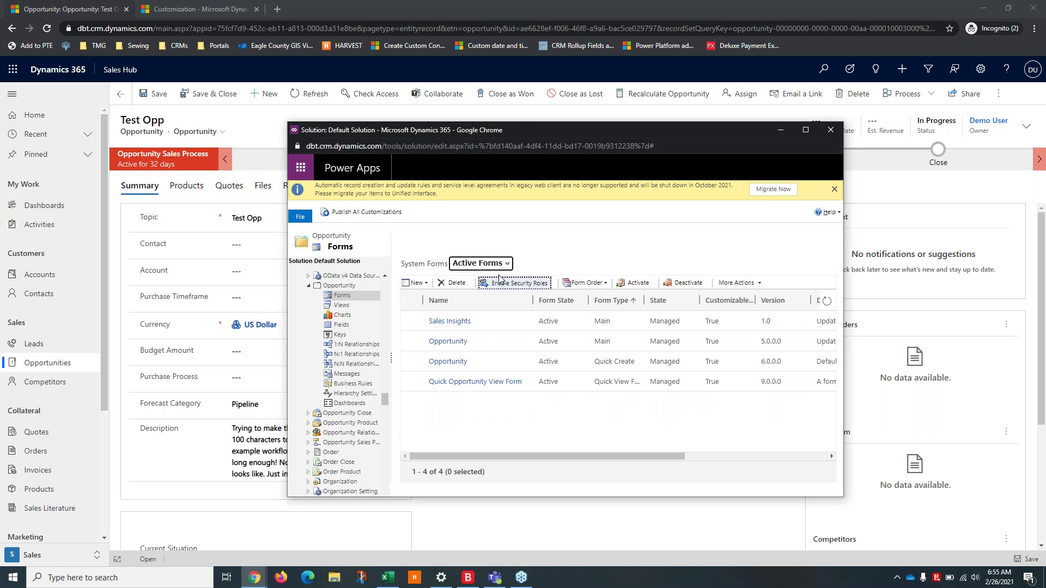
{"action": "left_click", "coordinate": [585, 283]}
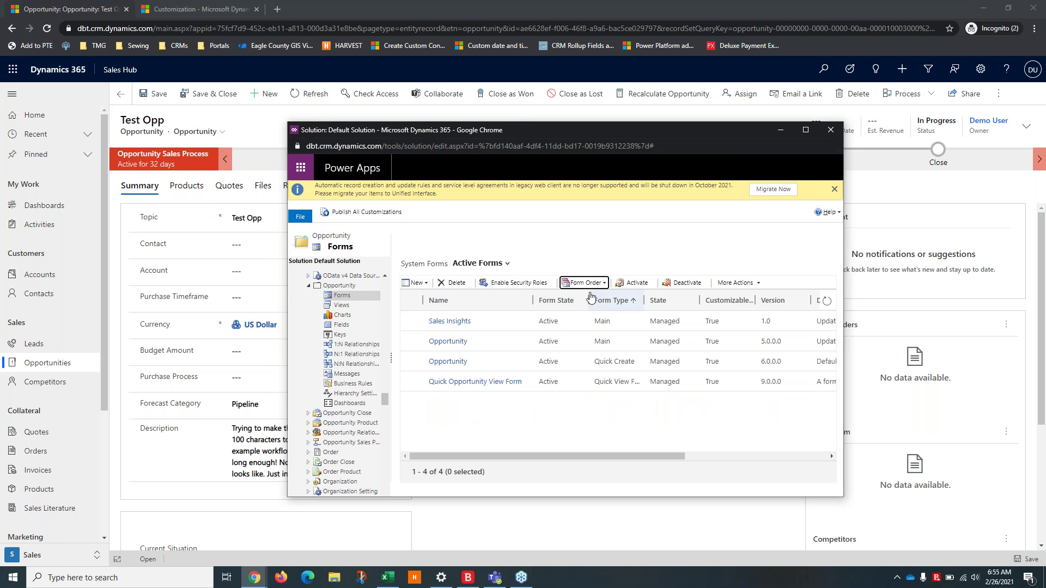
{"action": "left_click", "coordinate": [594, 282]}
{"action": "left_click", "coordinate": [604, 303]}
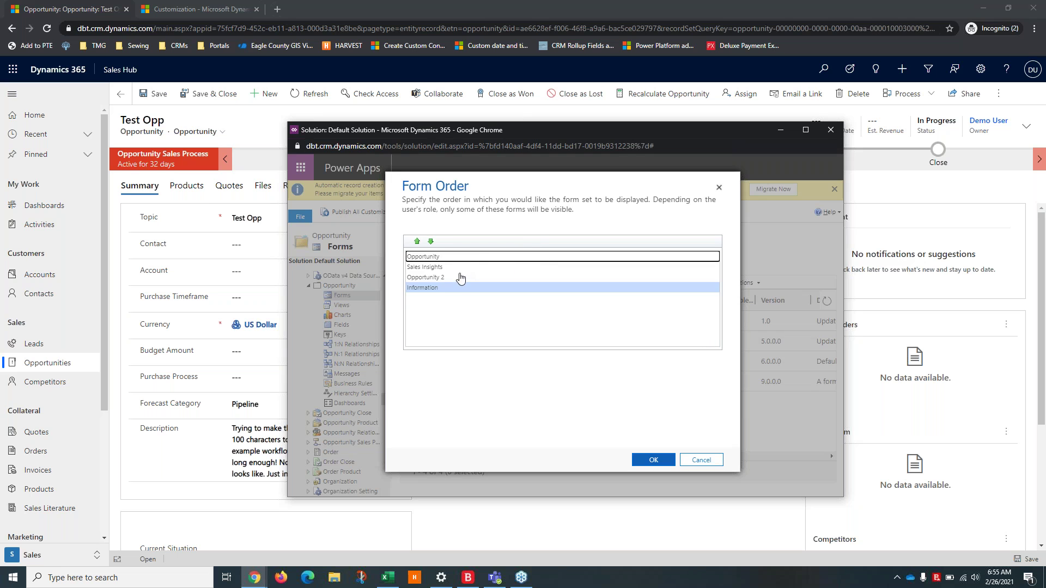
{"action": "left_click", "coordinate": [456, 278]}
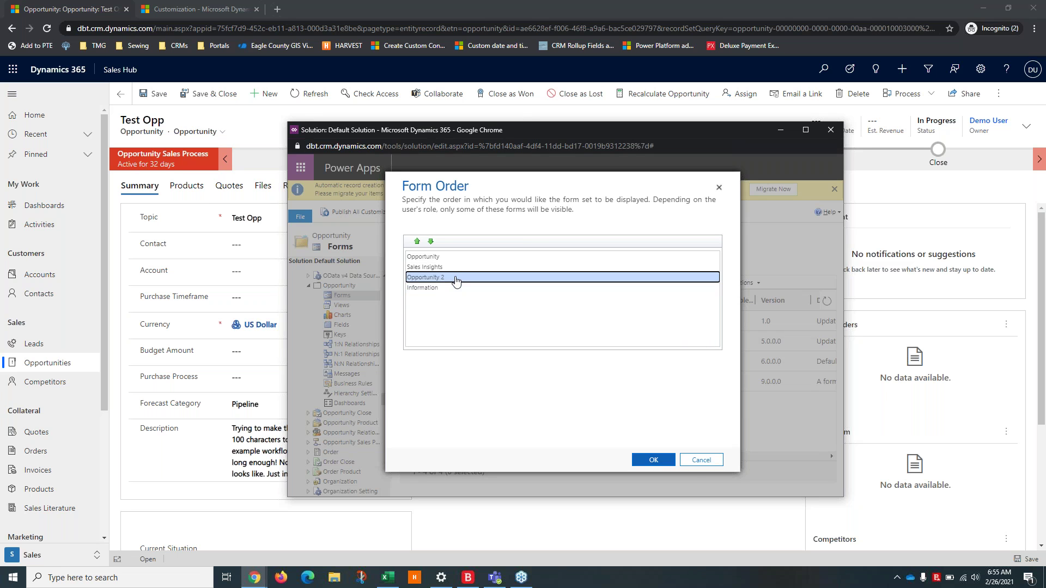
{"action": "left_click", "coordinate": [694, 463]}
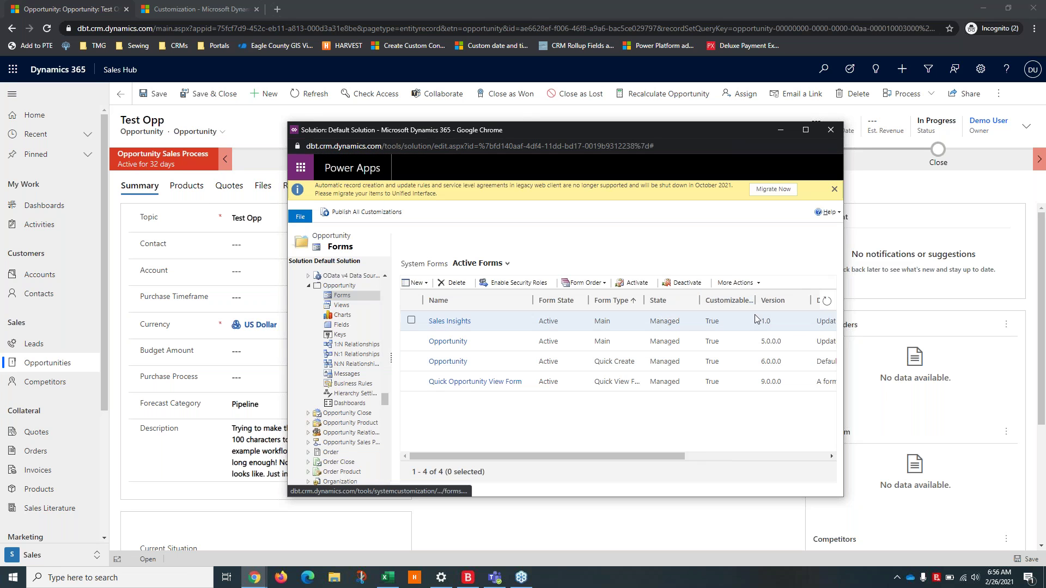
Step: Switch the System Forms view to Inactive Forms, showing Opportunity 2 and Information
{"action": "left_click", "coordinate": [737, 283]}
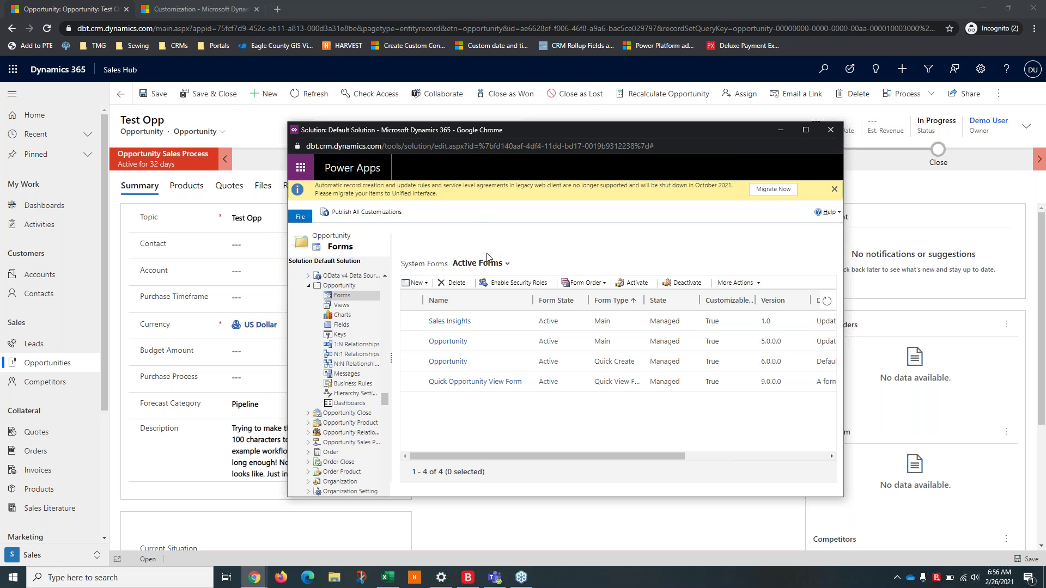
{"action": "left_click", "coordinate": [502, 265]}
{"action": "left_click", "coordinate": [502, 327]}
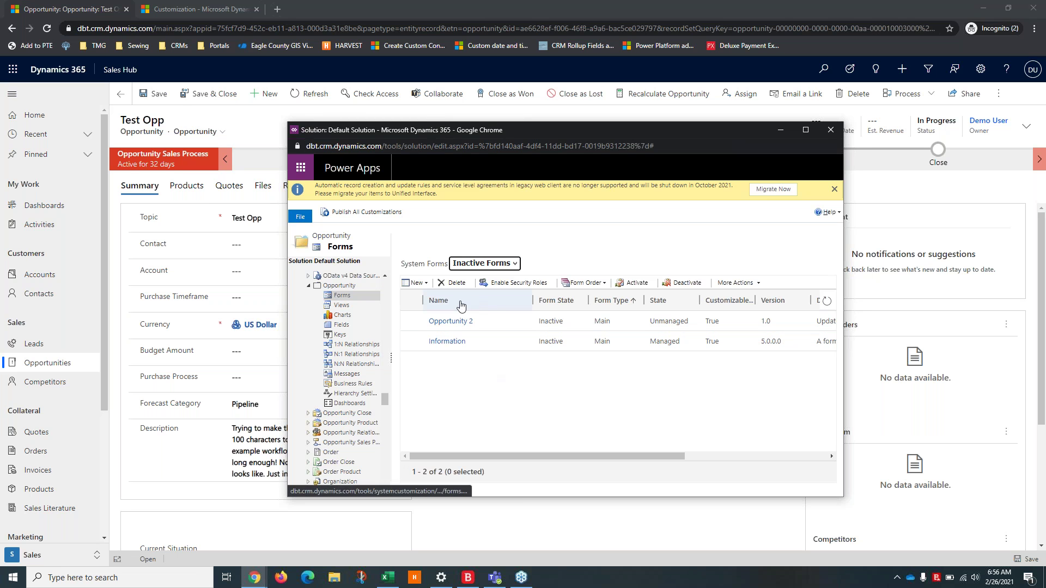
Step: Check the Test Opp record's forms, then review the Main Form Set order without changes
{"action": "left_click", "coordinate": [218, 133]}
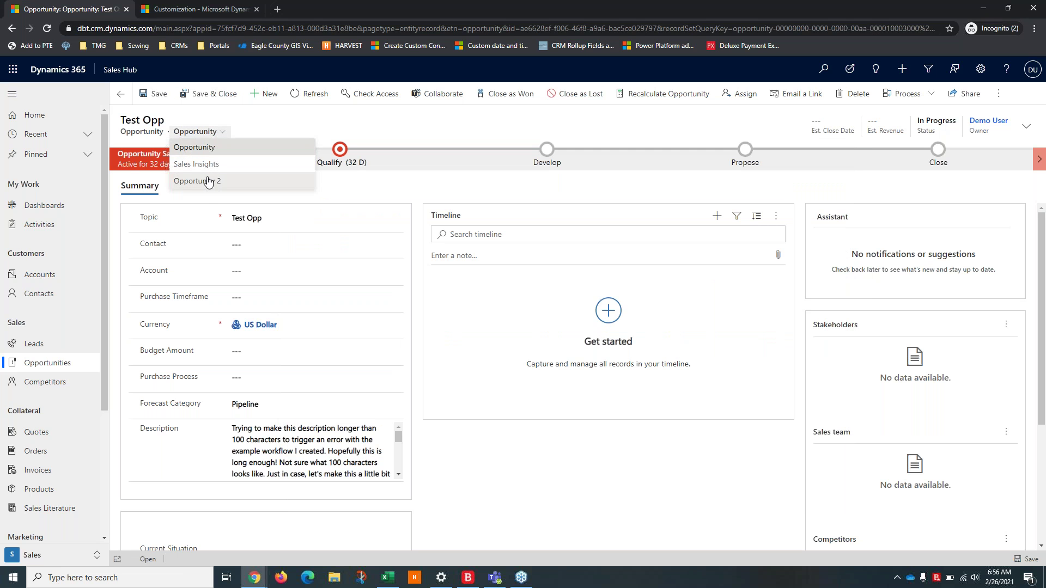
{"action": "mouse_move", "coordinate": [256, 581]}
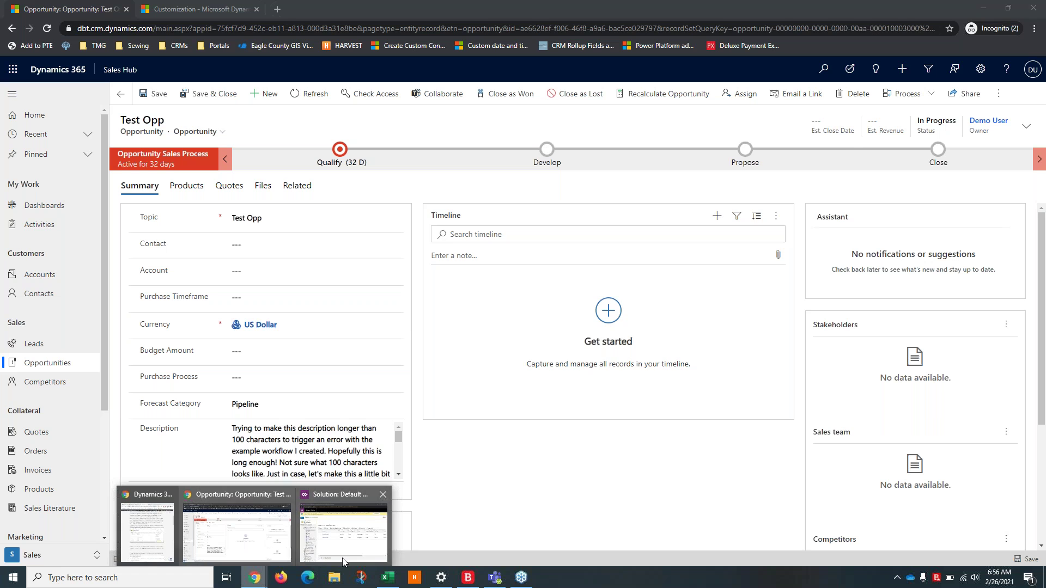
{"action": "left_click", "coordinate": [342, 558]}
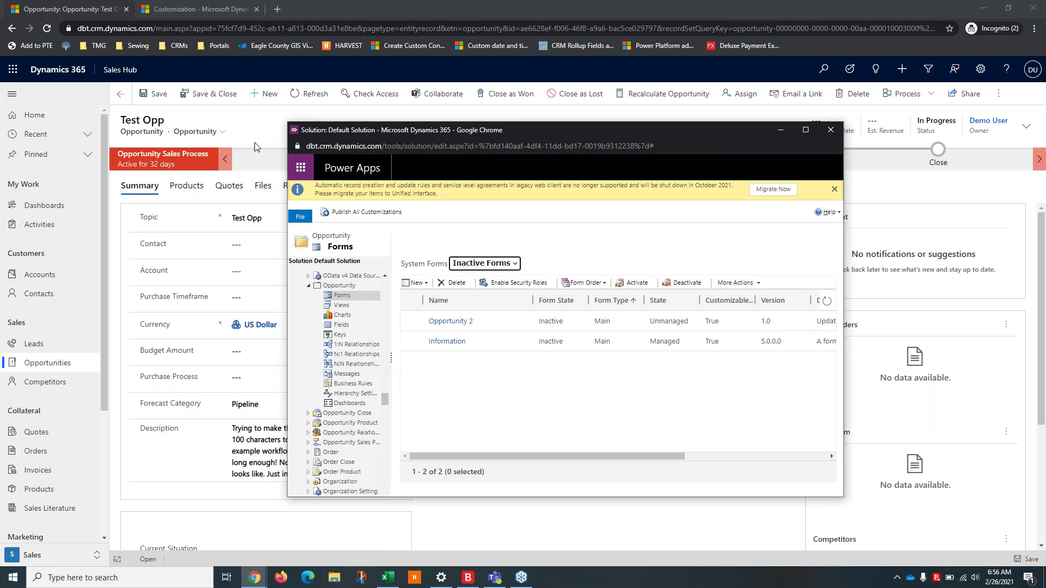
{"action": "left_click", "coordinate": [604, 281]}
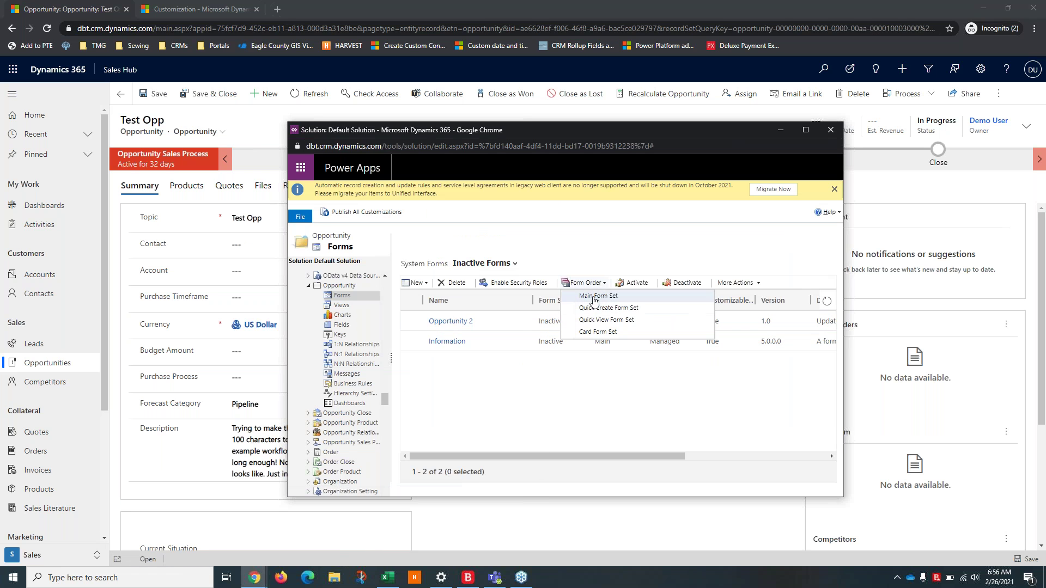
{"action": "left_click", "coordinate": [593, 295]}
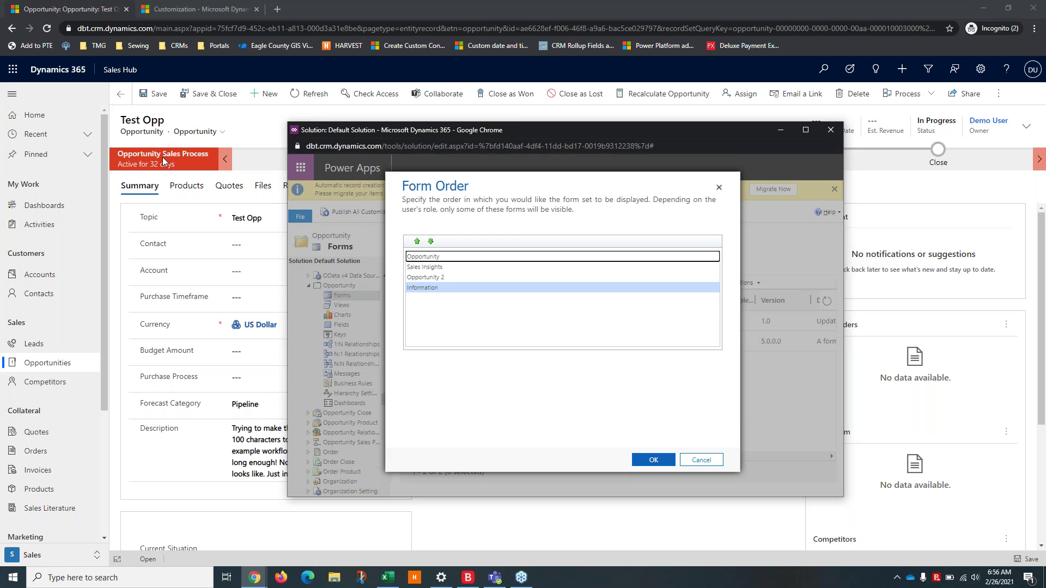
{"action": "left_click", "coordinate": [719, 188]}
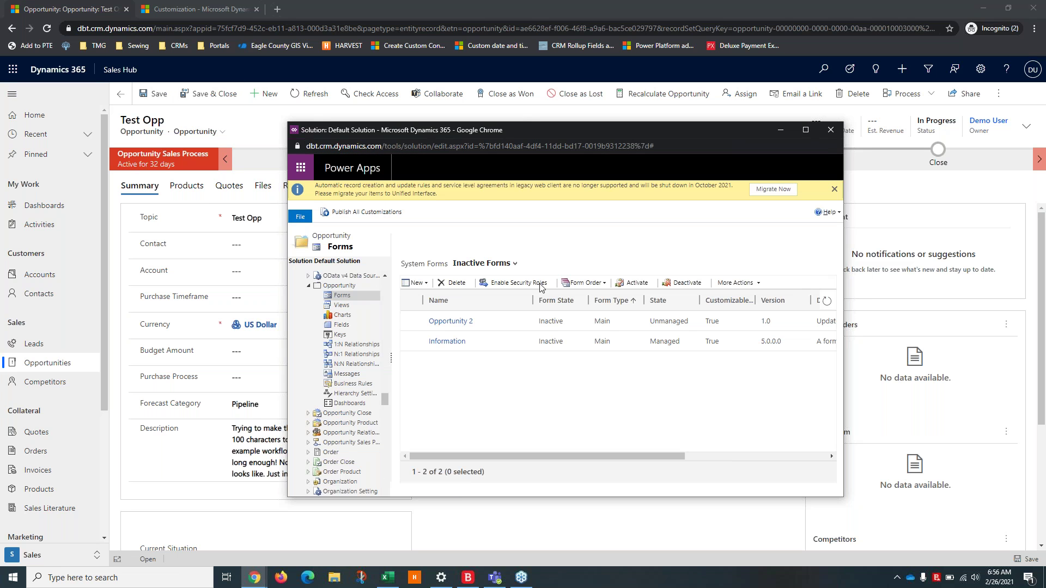
Step: Switch the Opportunity forms list back to Active Forms and return to the Test Opp record
{"action": "left_click", "coordinate": [485, 265]}
{"action": "left_click", "coordinate": [490, 295]}
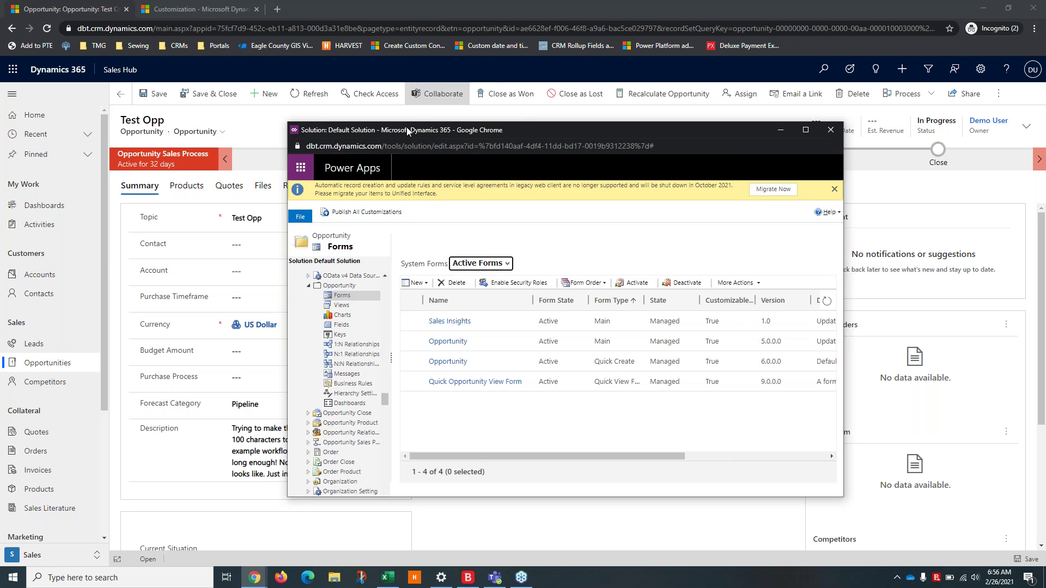
{"action": "left_click", "coordinate": [270, 119]}
Step: Reload the Test Opp record and check which forms it offers
{"action": "left_click", "coordinate": [295, 93]}
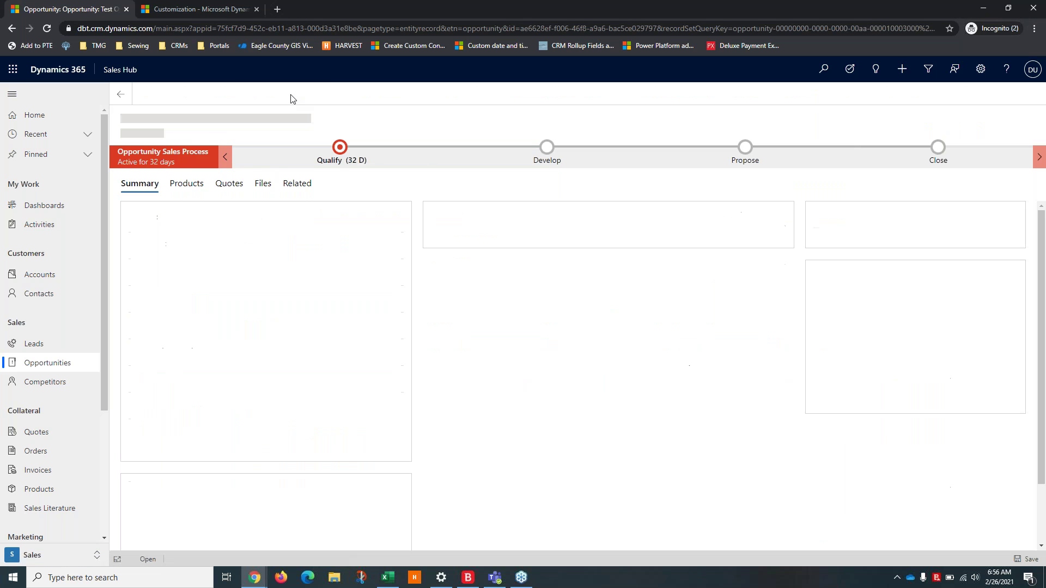
{"action": "left_click", "coordinate": [210, 132]}
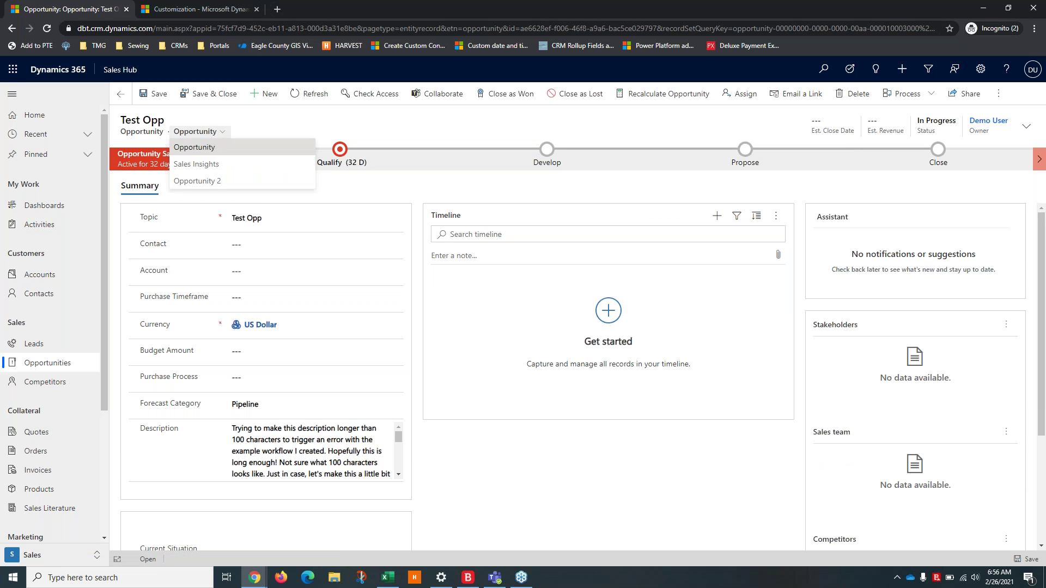
{"action": "left_click", "coordinate": [120, 70]}
Step: Open dbt.crm.dynamics.com in a new tab and open Test Opp from Recent
{"action": "key", "text": "ctrl+l"}
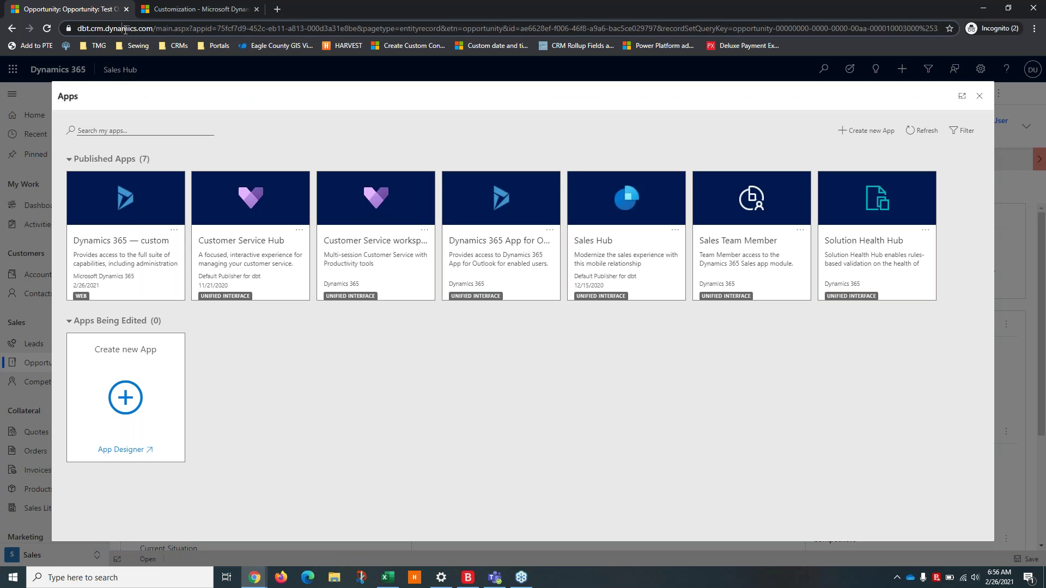
{"action": "key", "text": "ctrl+t"}
{"action": "type", "text": "dbt."}
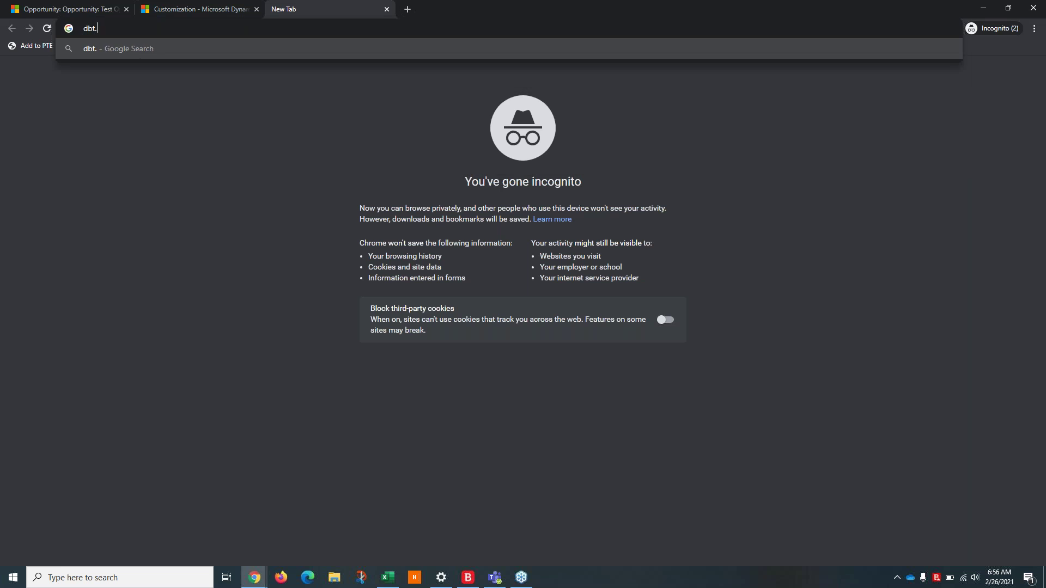
{"action": "type", "text": "crm.dynamics.com"}
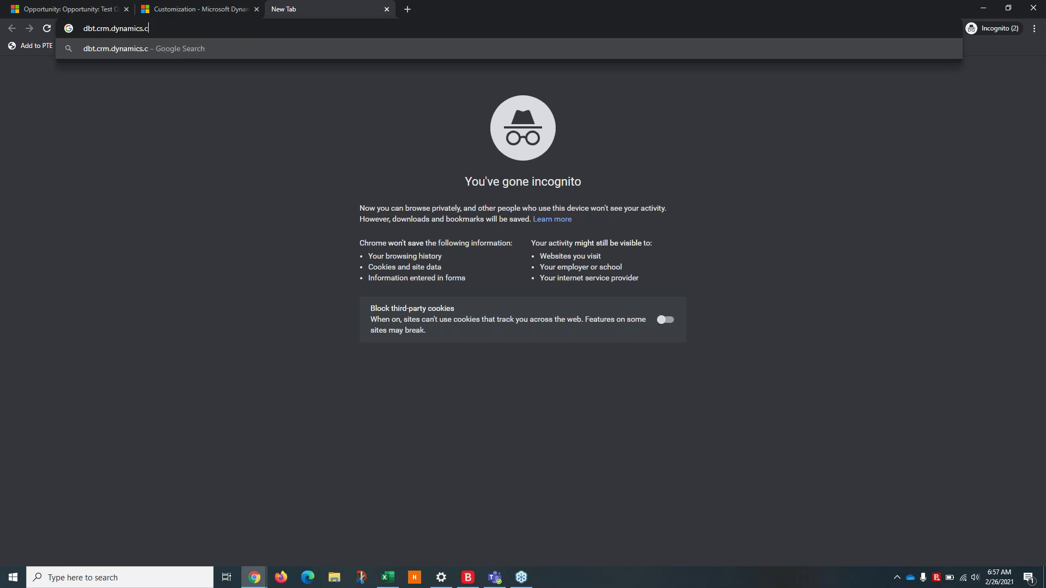
{"action": "key", "text": "Return"}
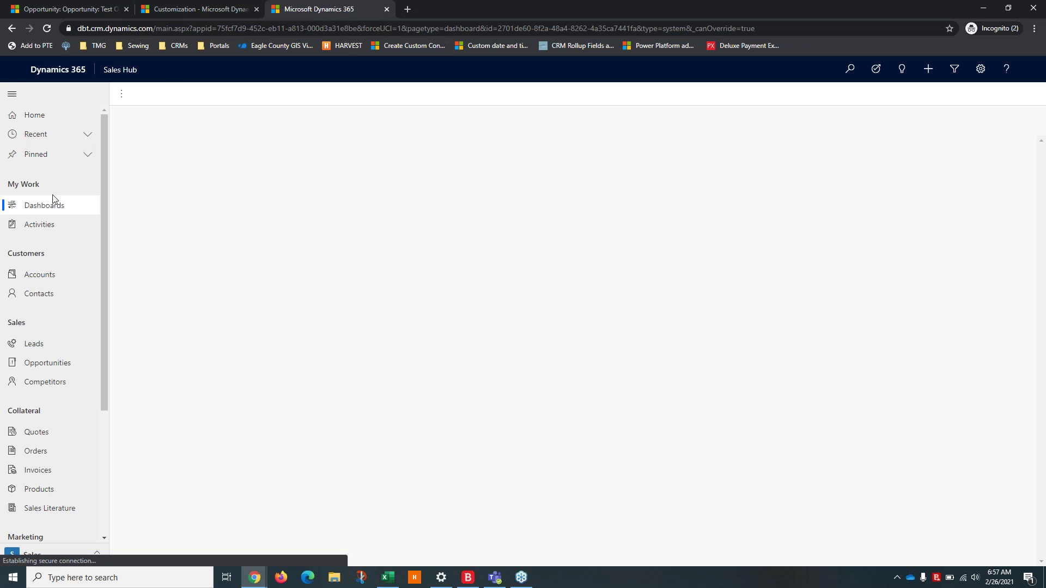
{"action": "left_click", "coordinate": [51, 134]}
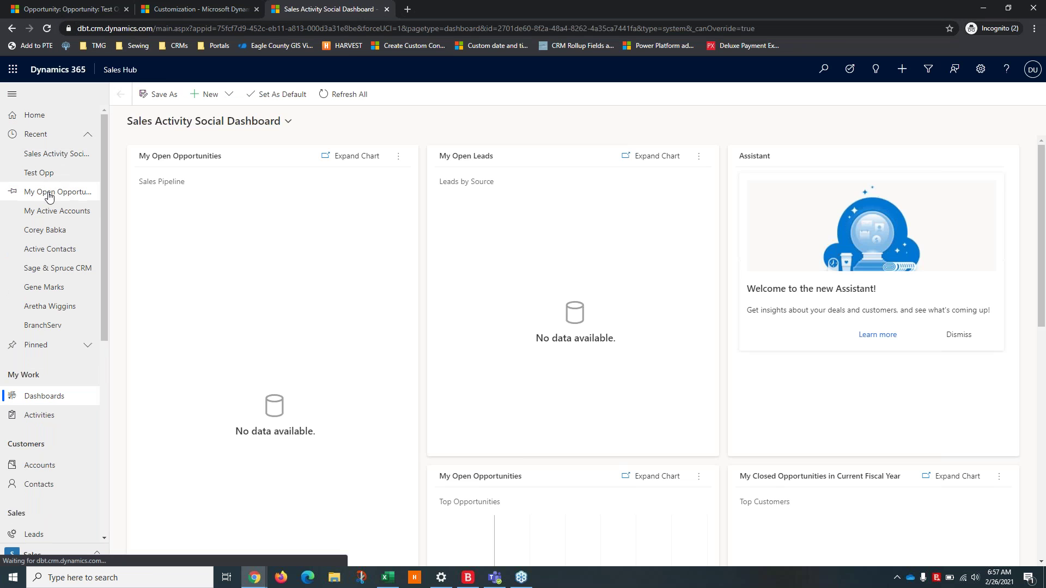
{"action": "left_click", "coordinate": [49, 173]}
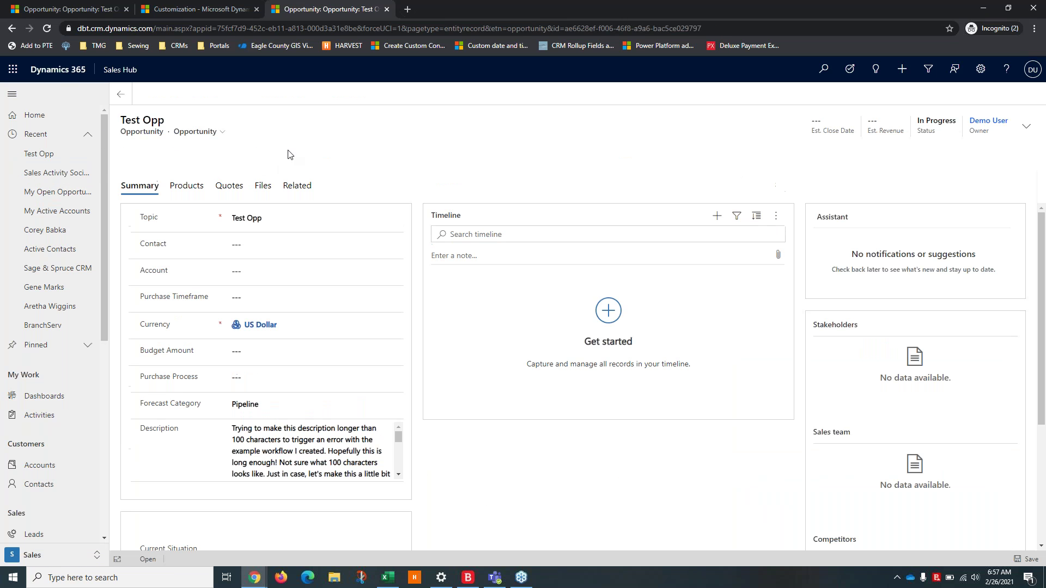
Step: Check Test Opp's form selector in the new tab, then bring the solution window forward
{"action": "left_click", "coordinate": [207, 133]}
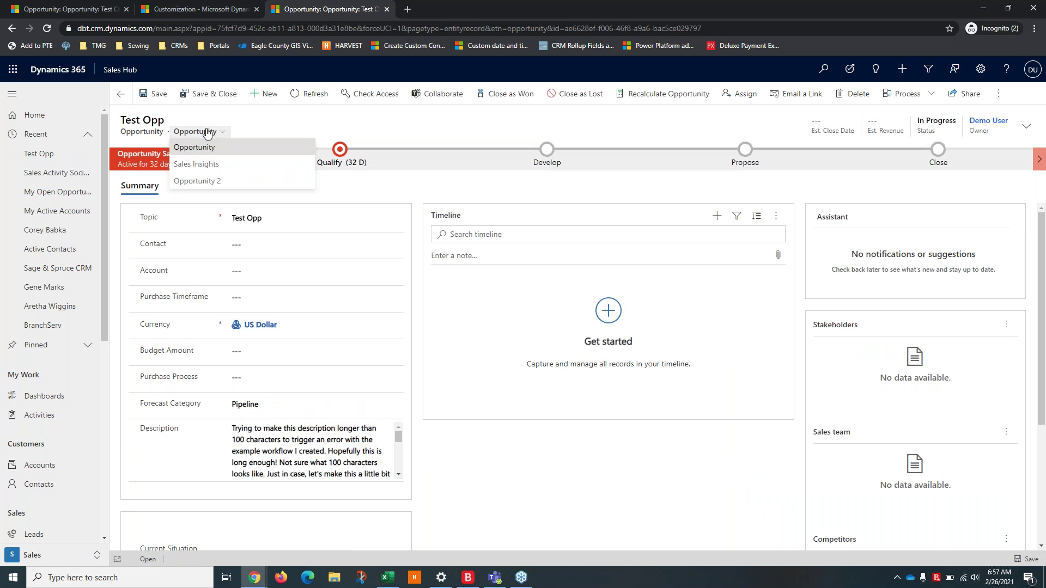
{"action": "left_click", "coordinate": [208, 133]}
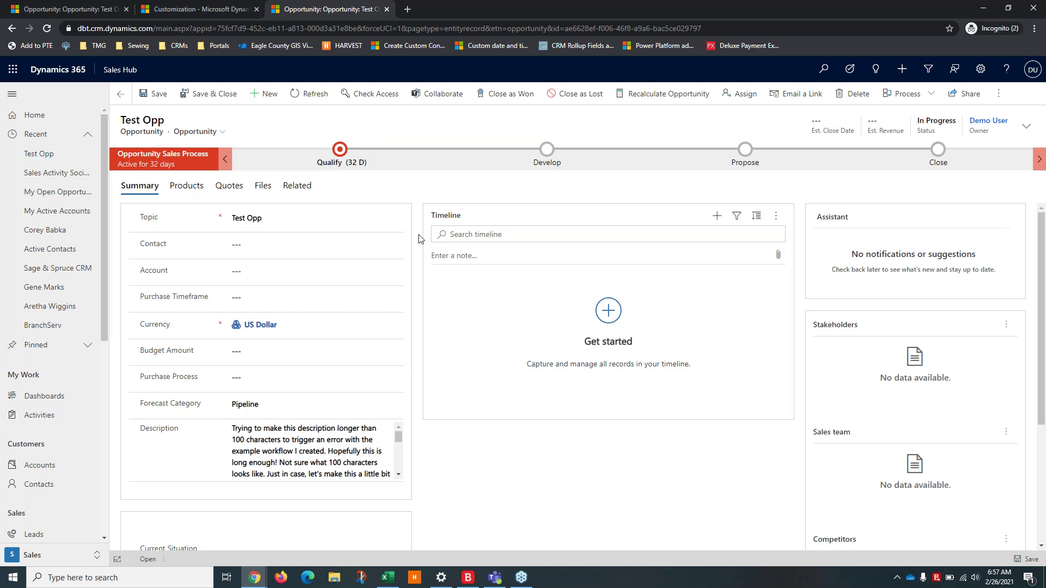
{"action": "left_click", "coordinate": [202, 134]}
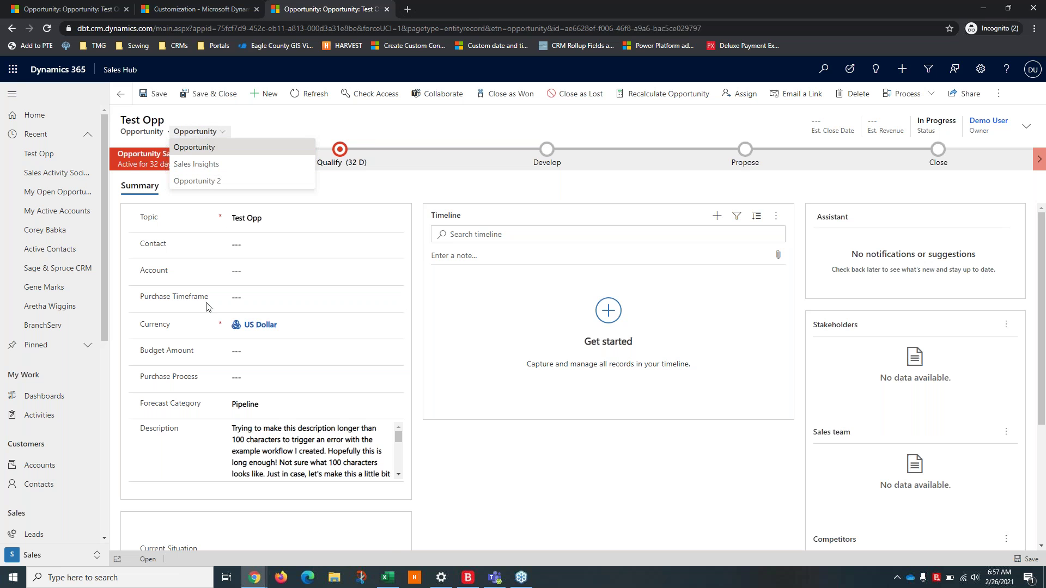
{"action": "mouse_move", "coordinate": [254, 577]}
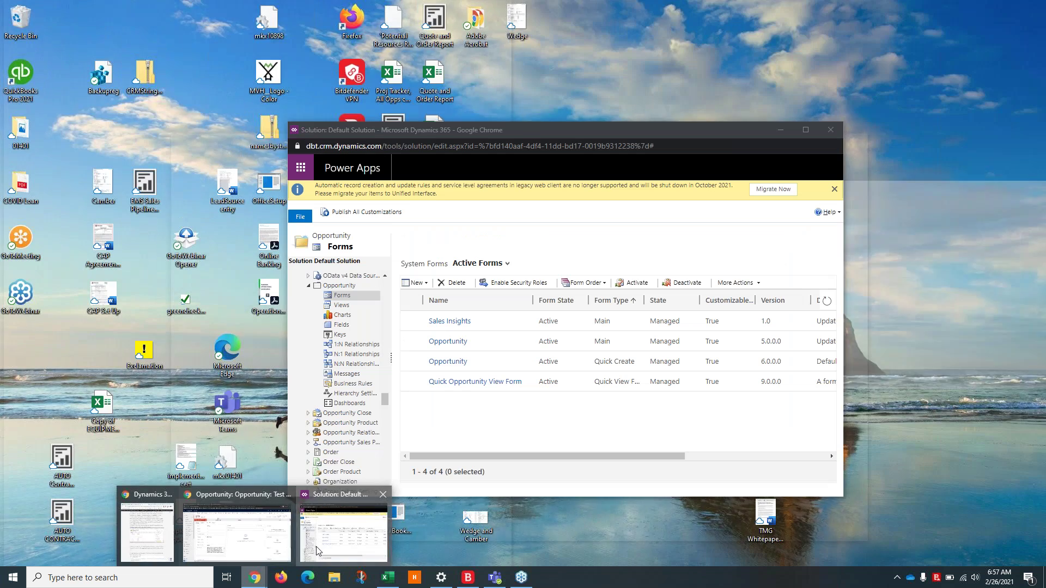
{"action": "left_click", "coordinate": [343, 525]}
Step: View Inactive Forms, tick and untick Opportunity 2, then list Active Forms again
{"action": "left_click", "coordinate": [493, 264]}
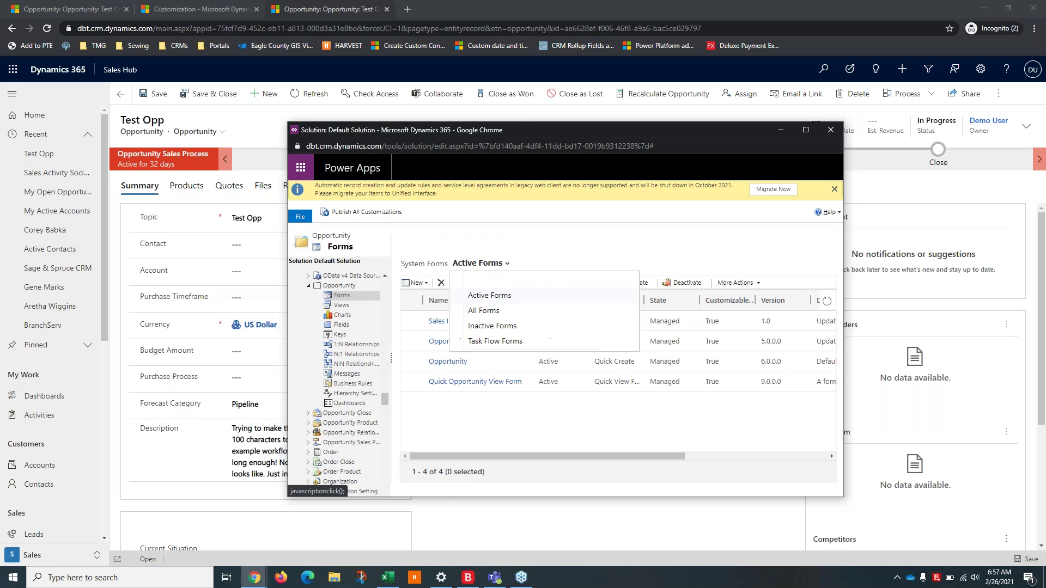
{"action": "left_click", "coordinate": [482, 327]}
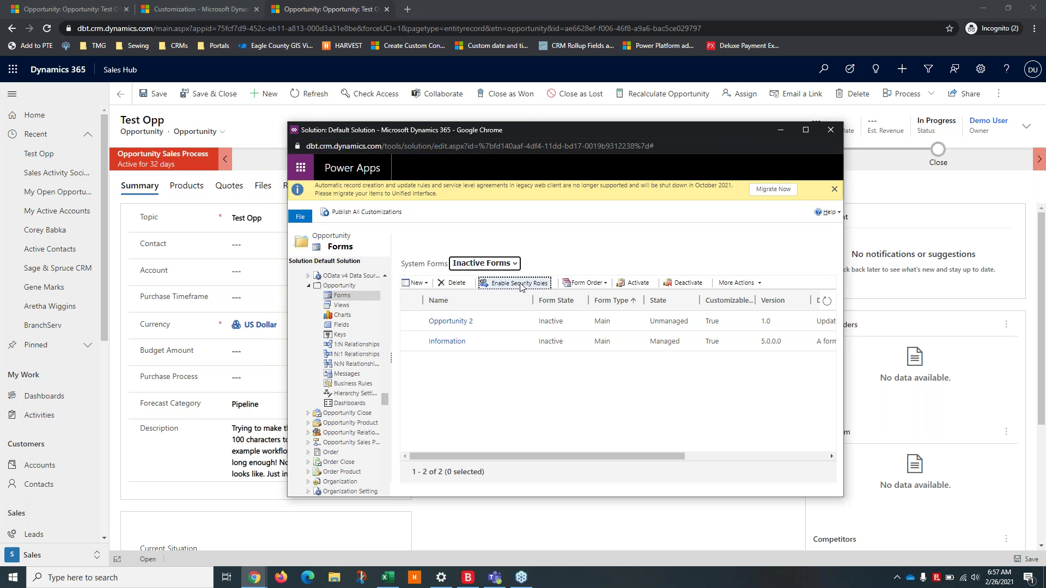
{"action": "left_click", "coordinate": [411, 320]}
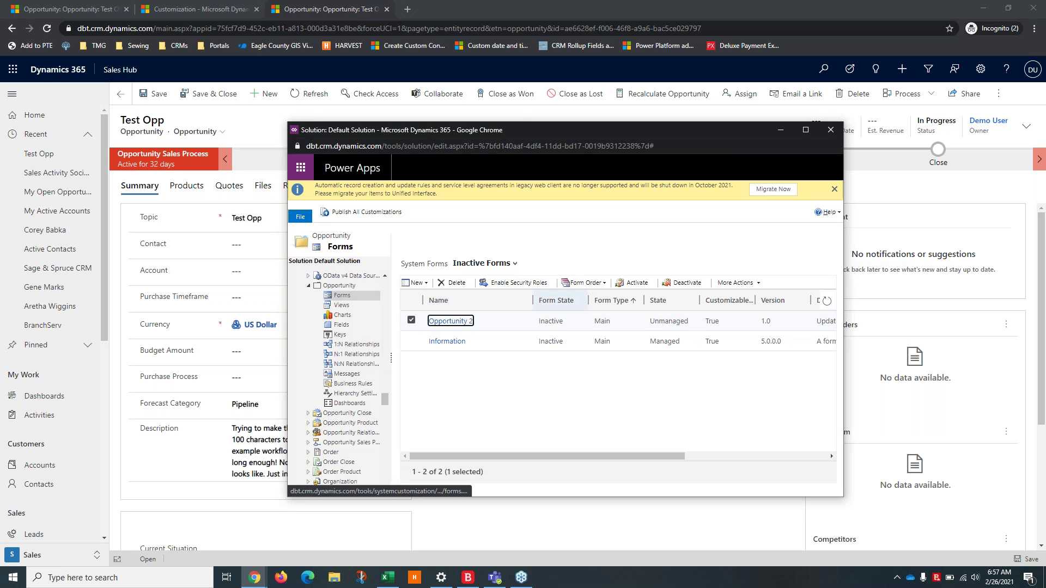
{"action": "left_click", "coordinate": [410, 321]}
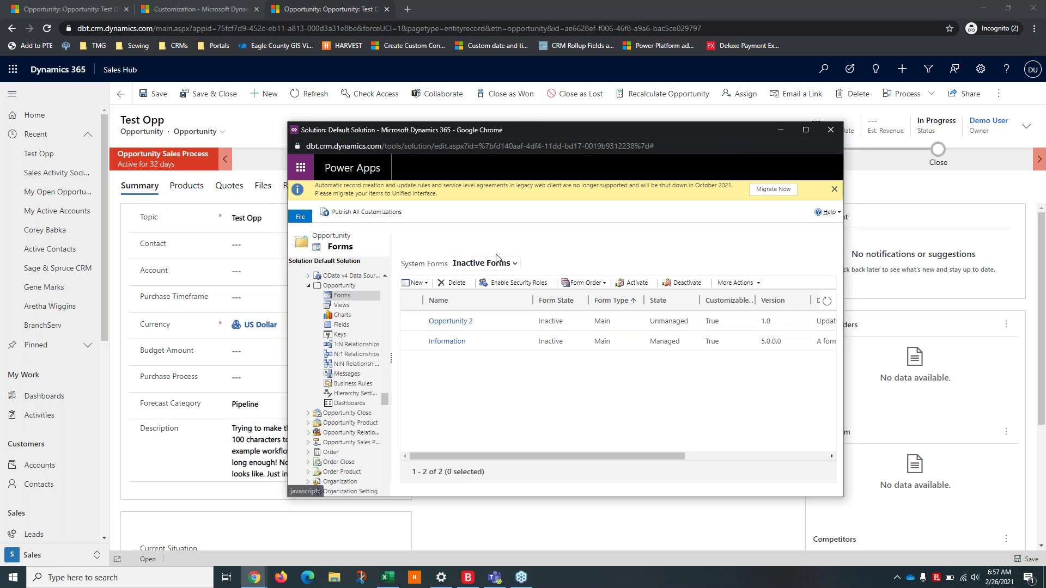
{"action": "left_click", "coordinate": [514, 264]}
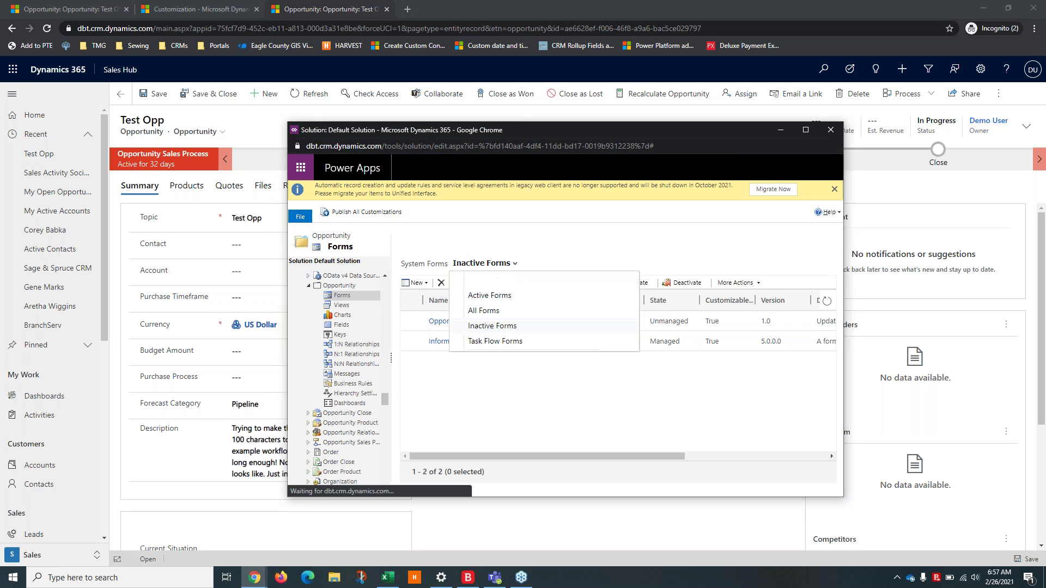
{"action": "left_click", "coordinate": [489, 296]}
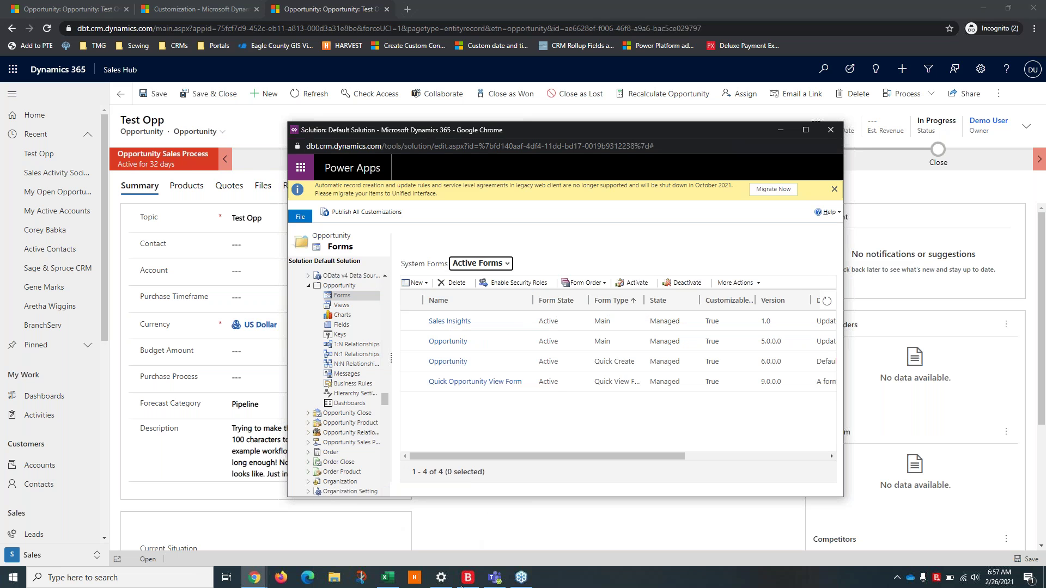
{"action": "left_click", "coordinate": [495, 579]}
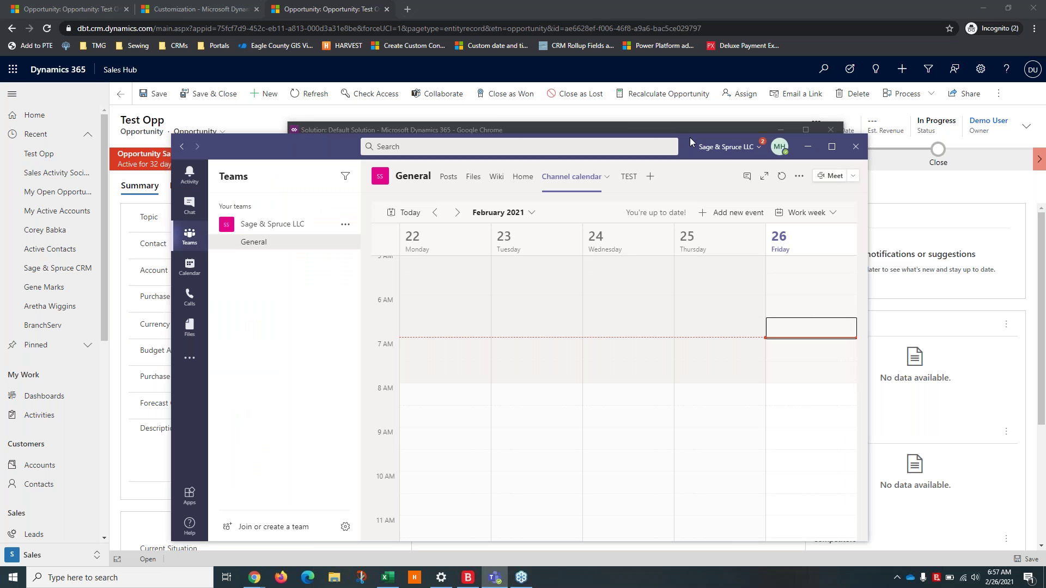
Step: Maximize the Teams window and scroll through the General channel calendar's hours
{"action": "left_click", "coordinate": [831, 146]}
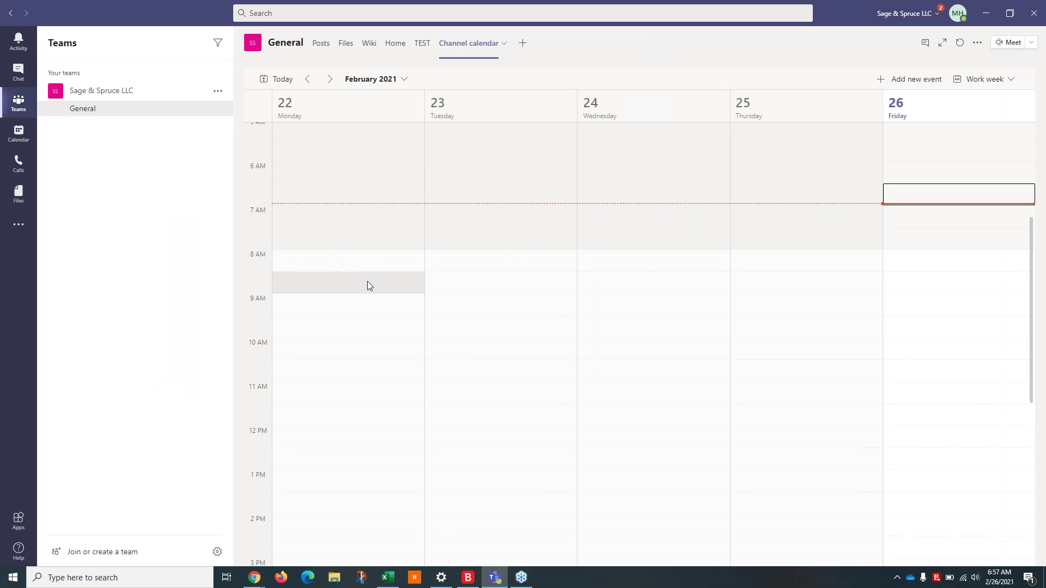
{"action": "scroll", "coordinate": [368, 284], "scroll_direction": "down", "scroll_amount": 2}
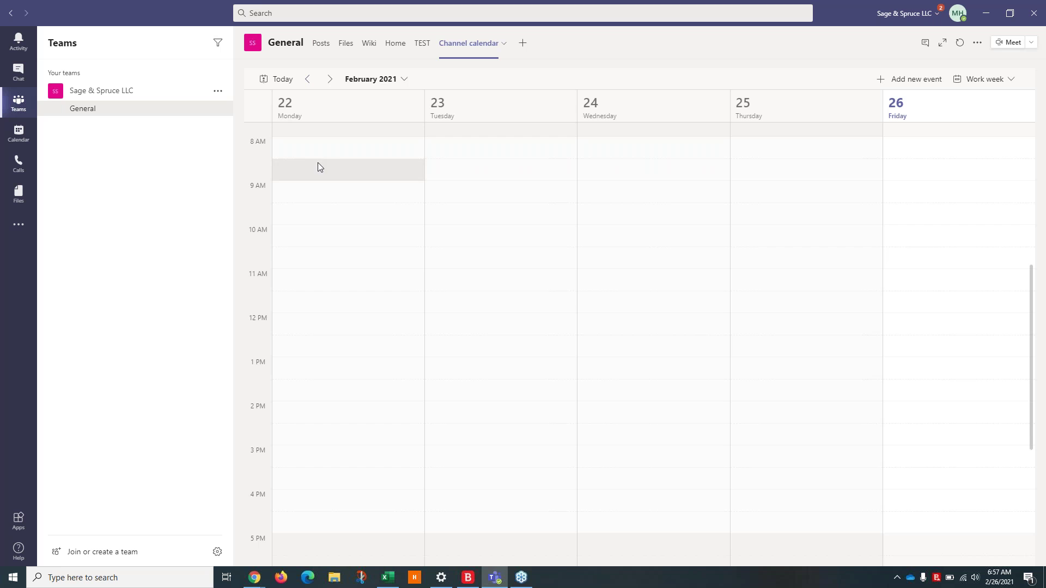
{"action": "scroll", "coordinate": [318, 162], "scroll_direction": "up", "scroll_amount": 1}
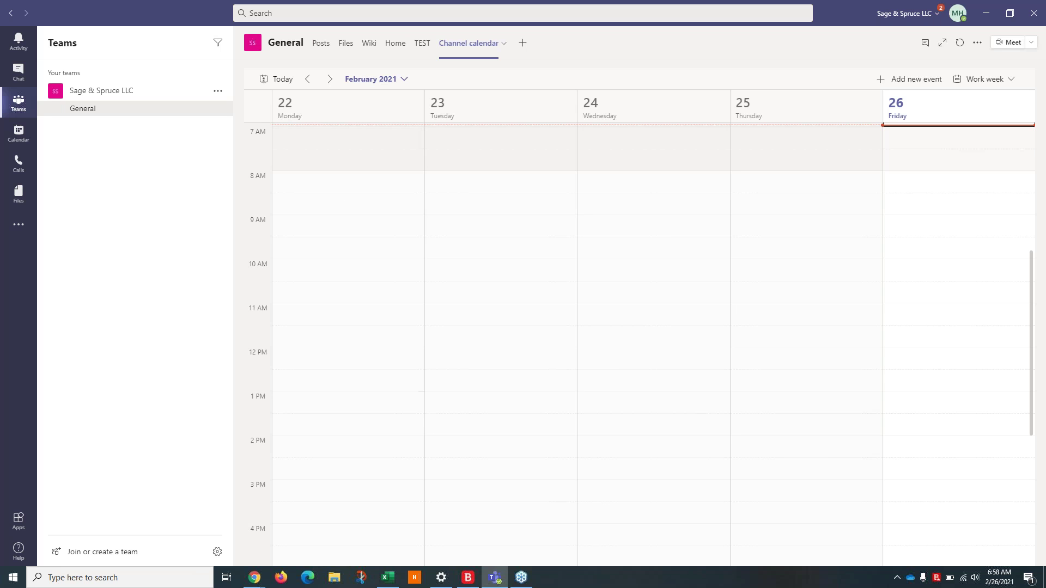
{"action": "left_click", "coordinate": [505, 47]}
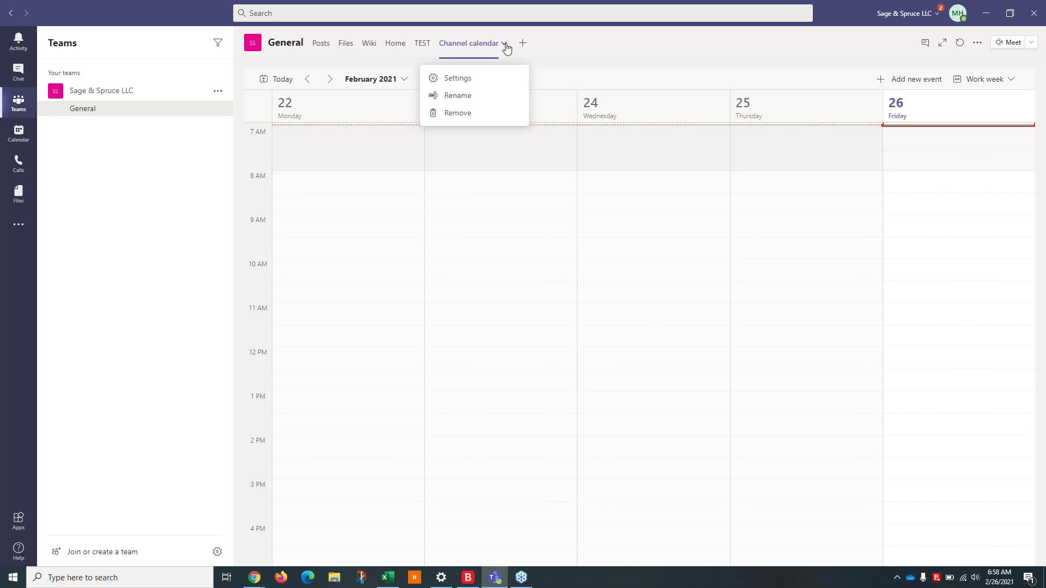
{"action": "left_click", "coordinate": [466, 82]}
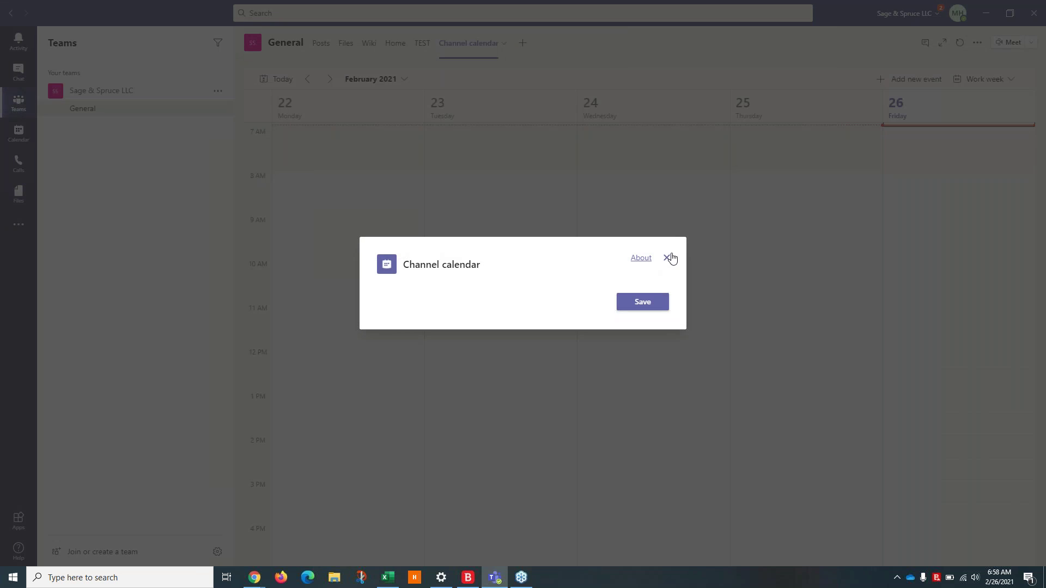
{"action": "left_click", "coordinate": [668, 258]}
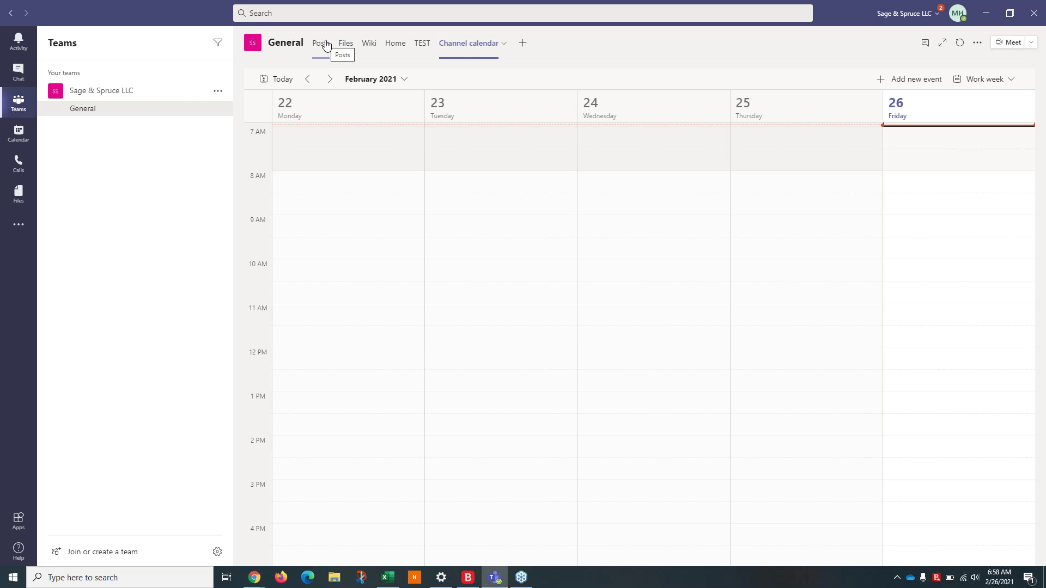
{"action": "left_click", "coordinate": [519, 48]}
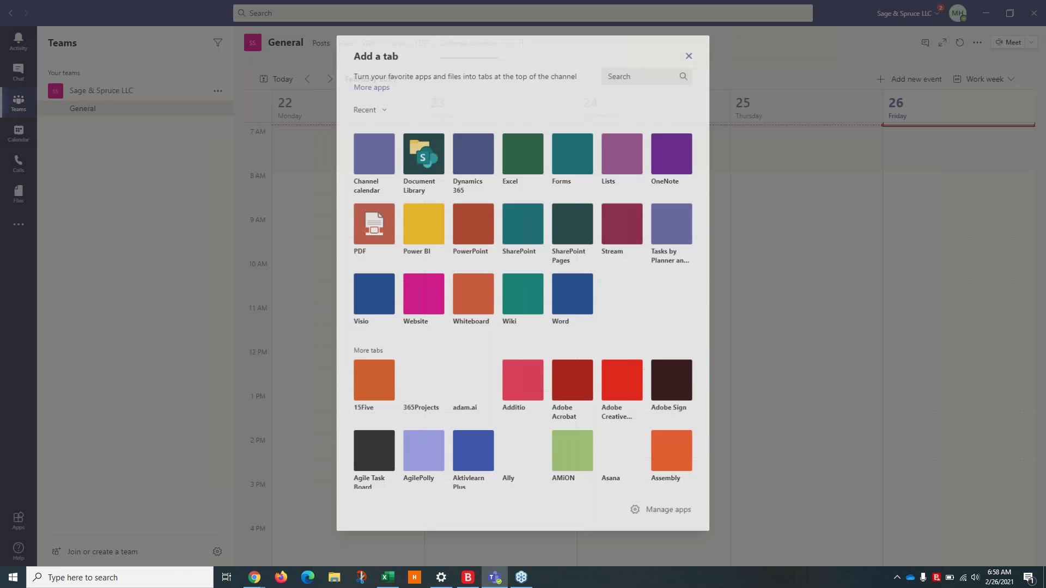
{"action": "left_click", "coordinate": [691, 53]}
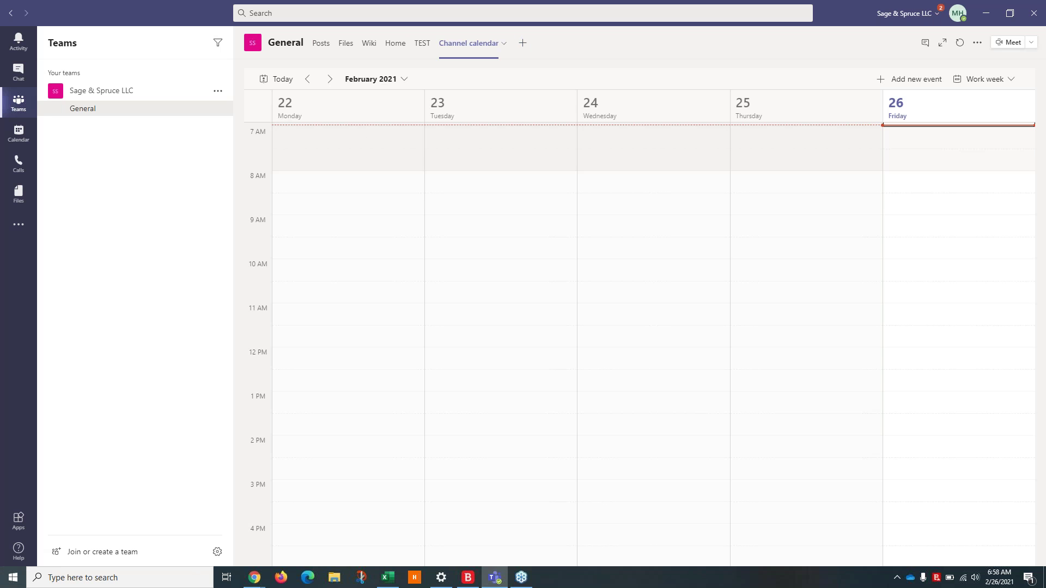
Step: Launch Outlook from Windows search and reposition its account setup window
{"action": "left_click", "coordinate": [76, 577]}
{"action": "type", "text": "out"}
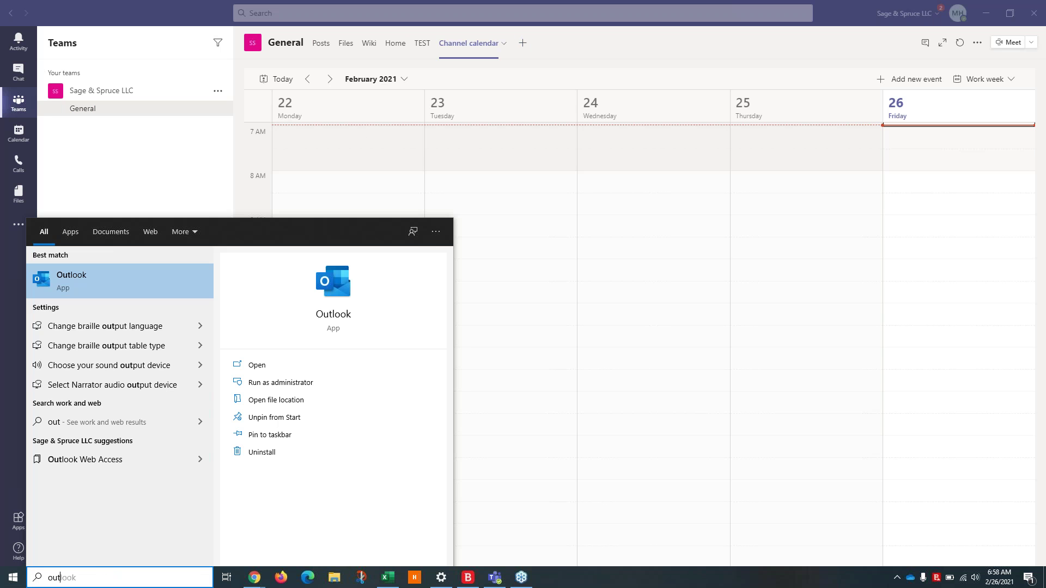
{"action": "key", "text": "Return"}
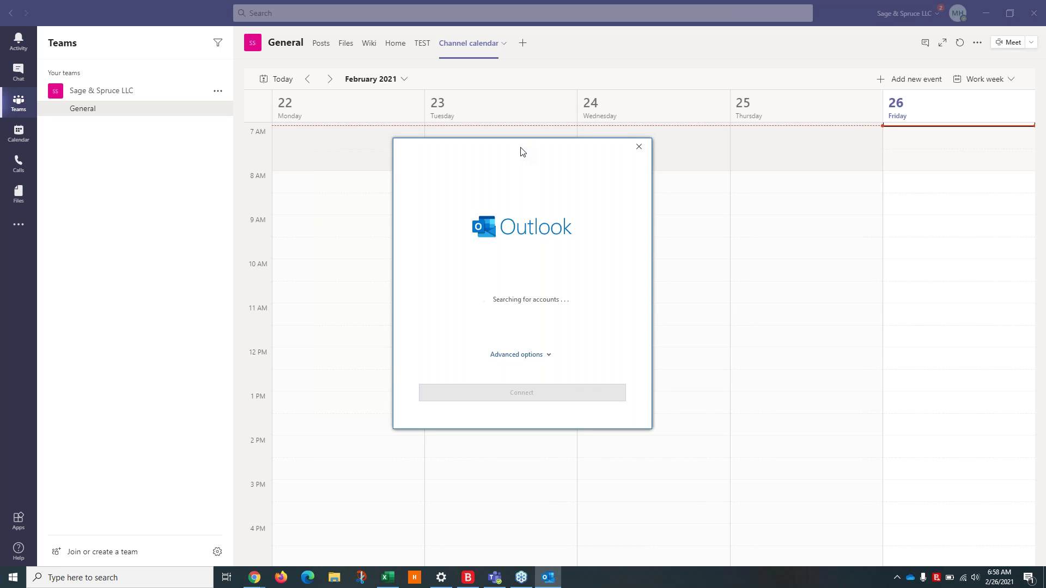
{"action": "left_click_drag", "start_coordinate": [521, 152], "coordinate": [282, 200]}
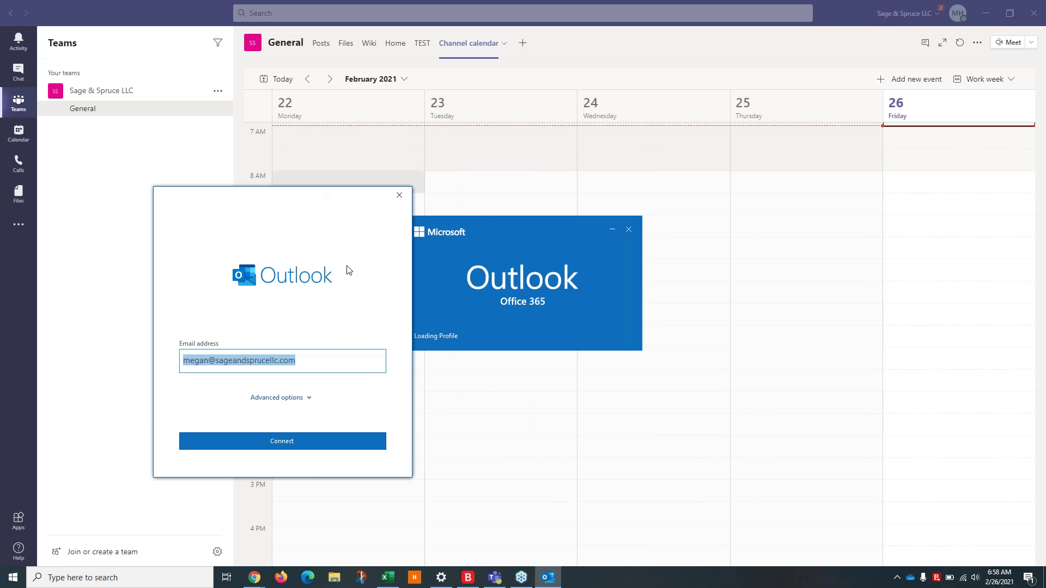
Step: Connect the detected account without phone setup, then check Outlook's February 2021 calendar
{"action": "left_click", "coordinate": [282, 440]}
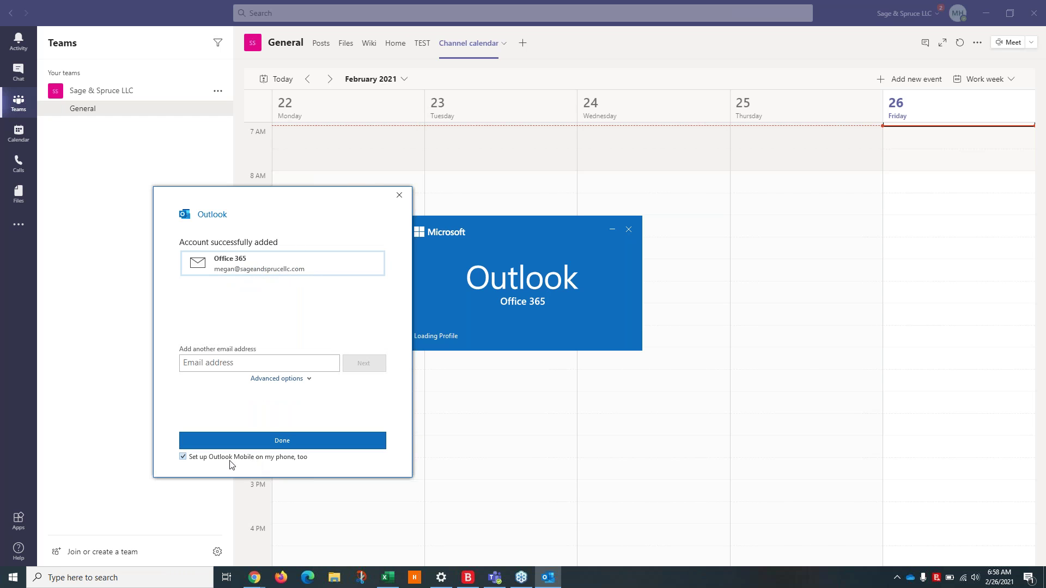
{"action": "left_click", "coordinate": [182, 457]}
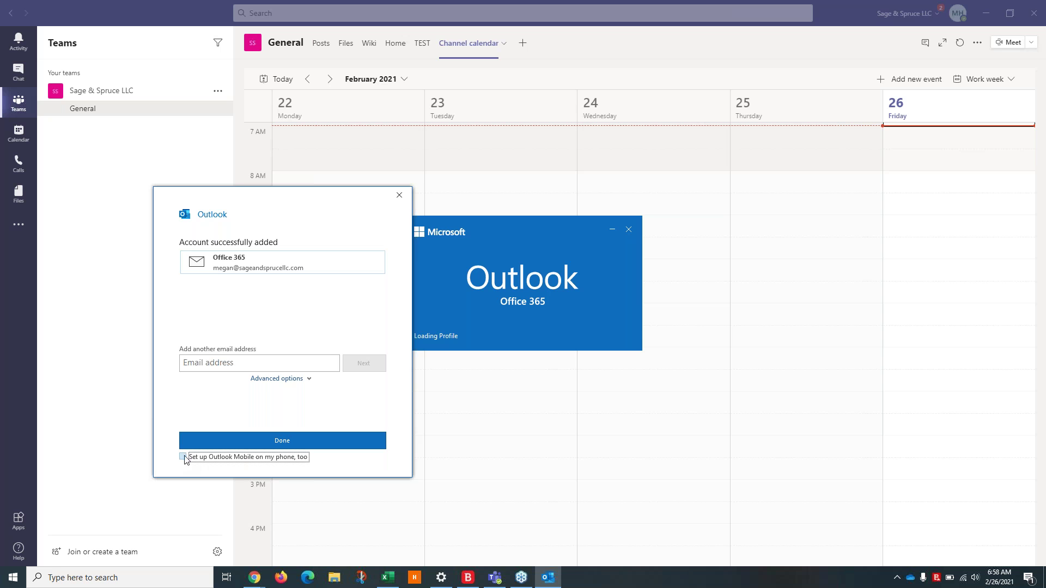
{"action": "left_click", "coordinate": [243, 439]}
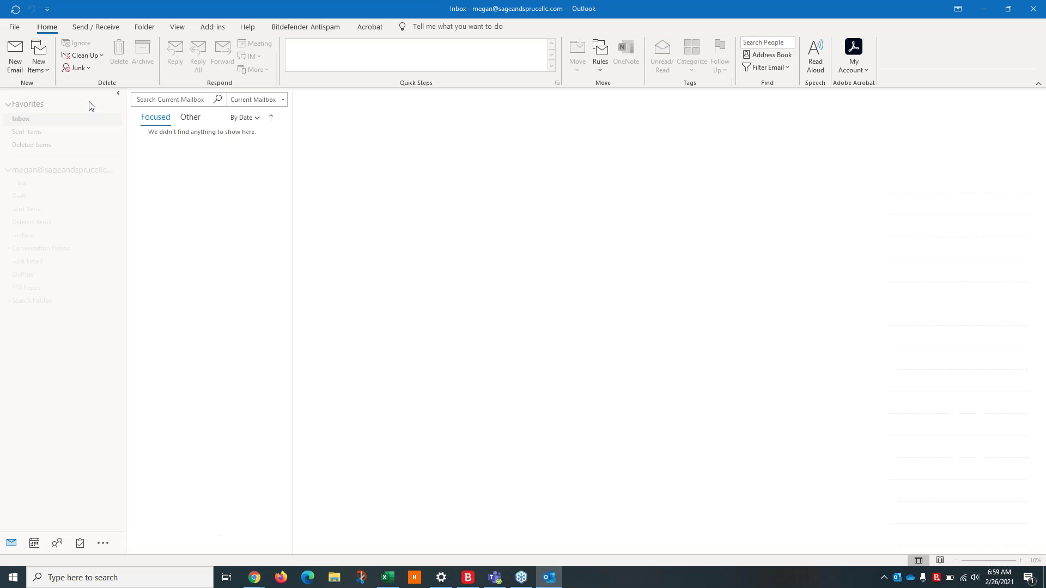
{"action": "left_click", "coordinate": [32, 542]}
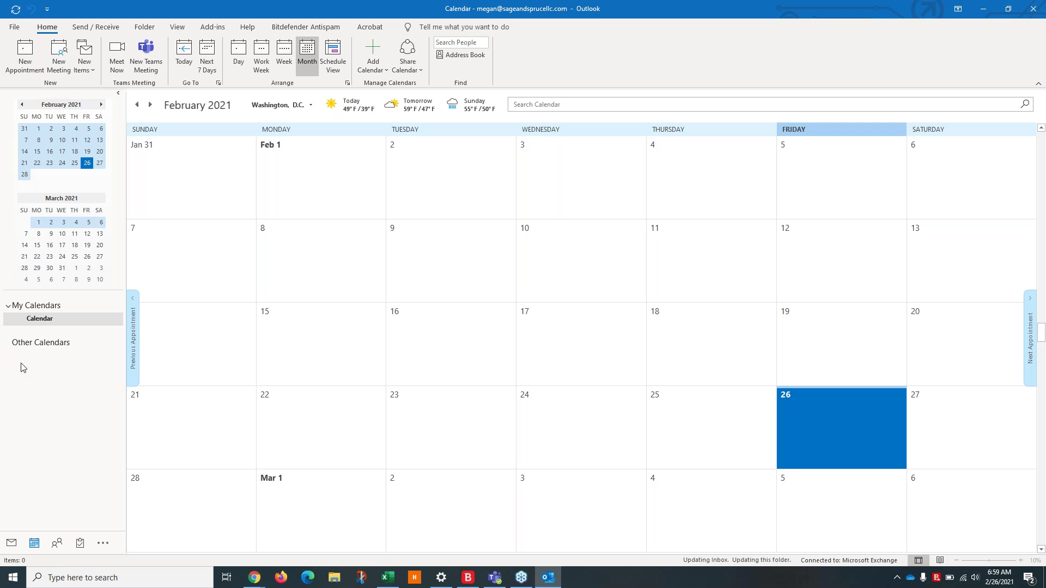
{"action": "left_click", "coordinate": [979, 8]}
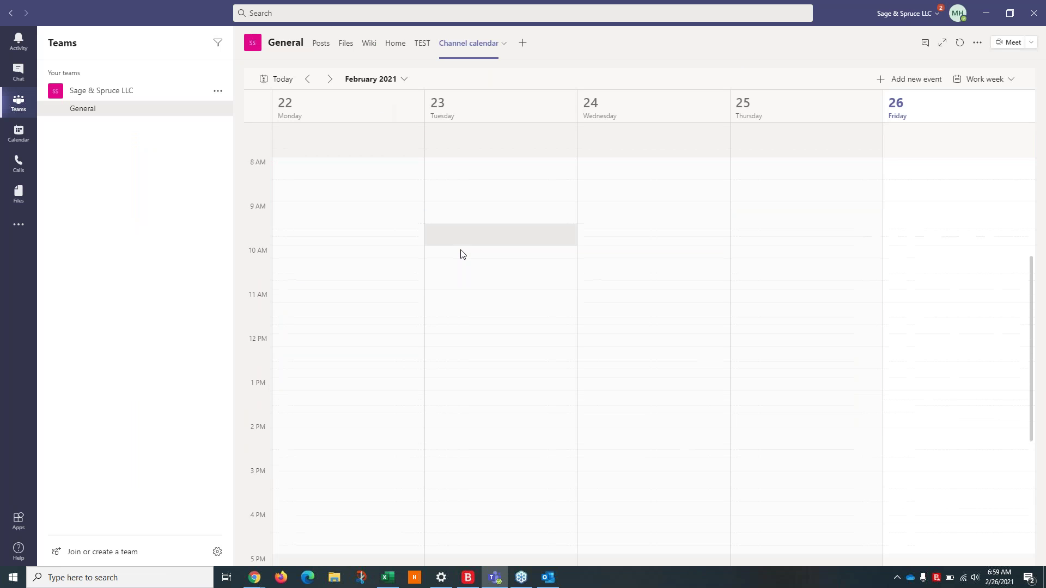
Step: Add a Channel calendar tab named 'Channel calendar 2' to the General channel
{"action": "scroll", "coordinate": [461, 254], "scroll_direction": "up", "scroll_amount": 1}
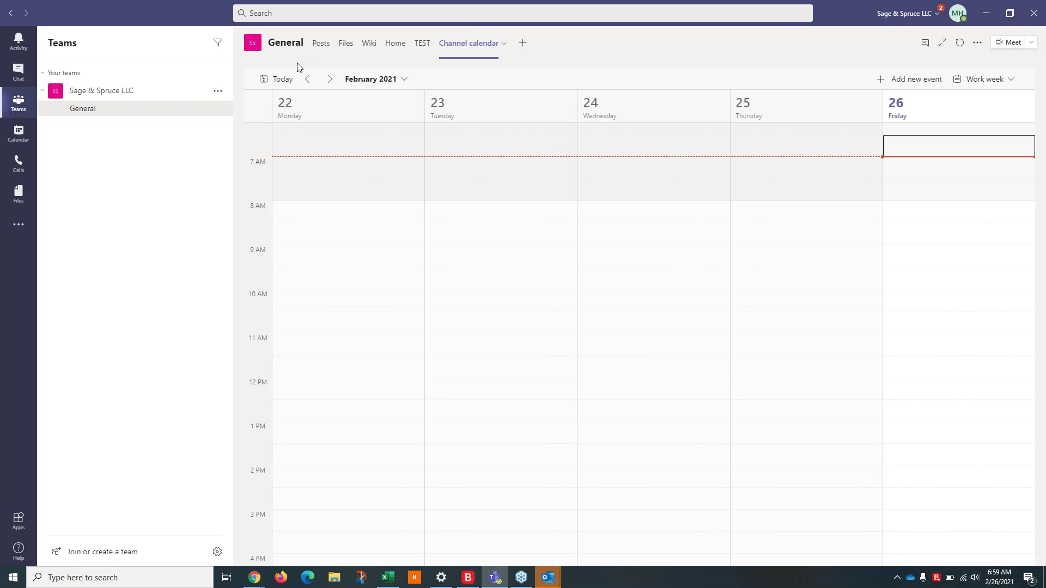
{"action": "left_click", "coordinate": [523, 47]}
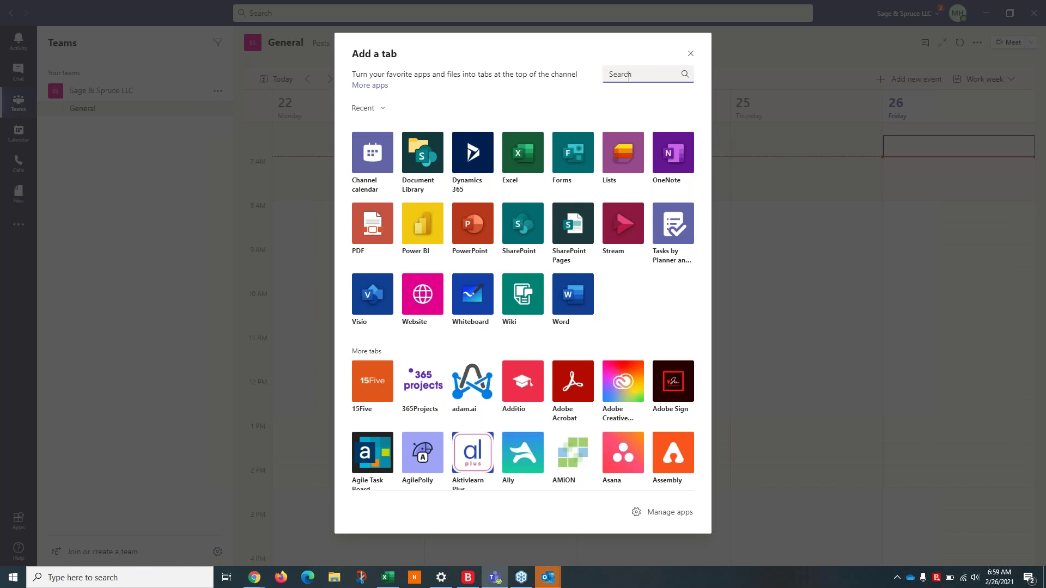
{"action": "type", "text": "cha"}
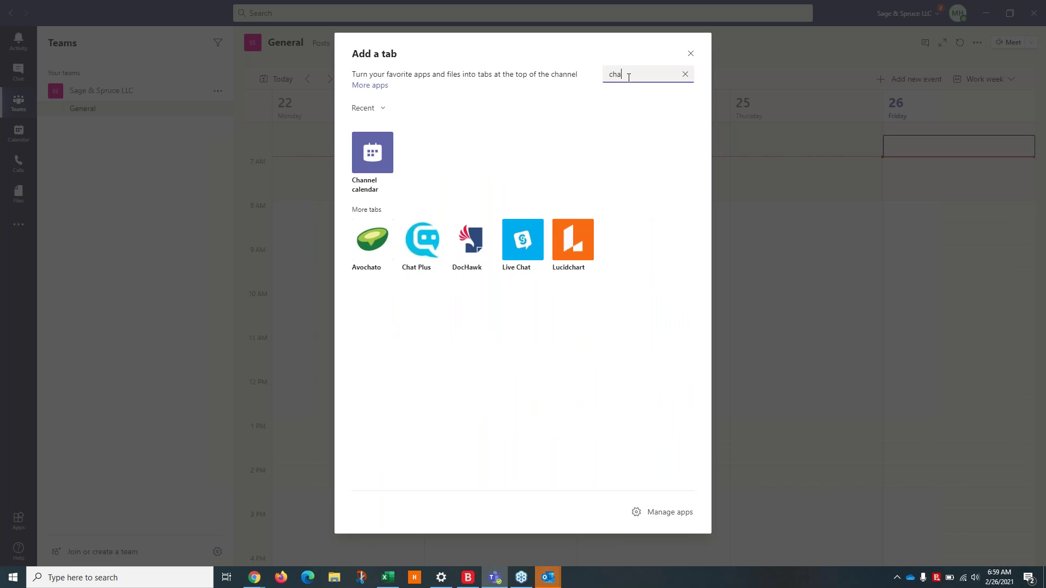
{"action": "type", "text": "nn"}
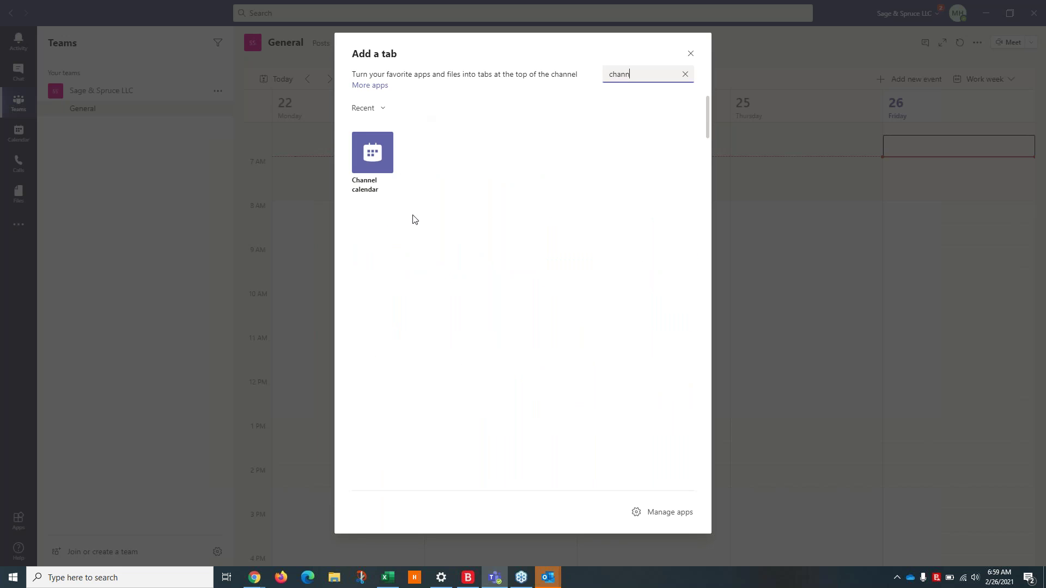
{"action": "left_click", "coordinate": [376, 168]}
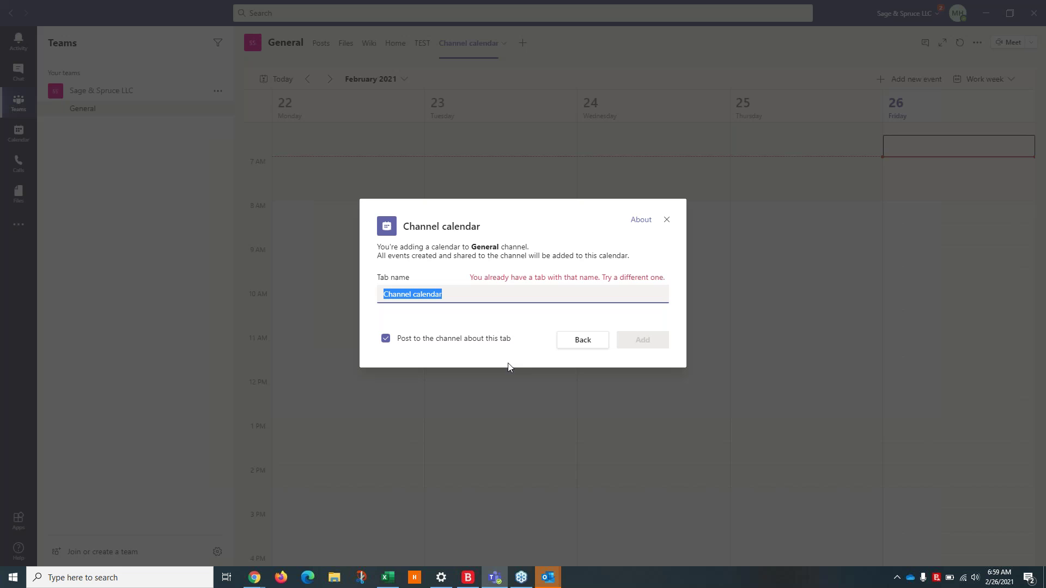
{"action": "left_click", "coordinate": [507, 296]}
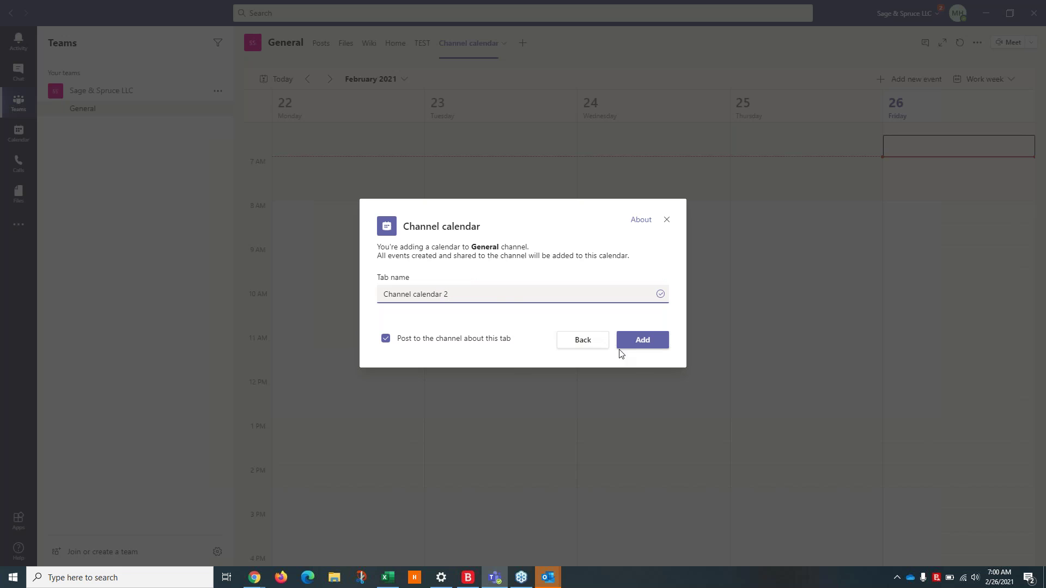
{"action": "left_click", "coordinate": [625, 347]}
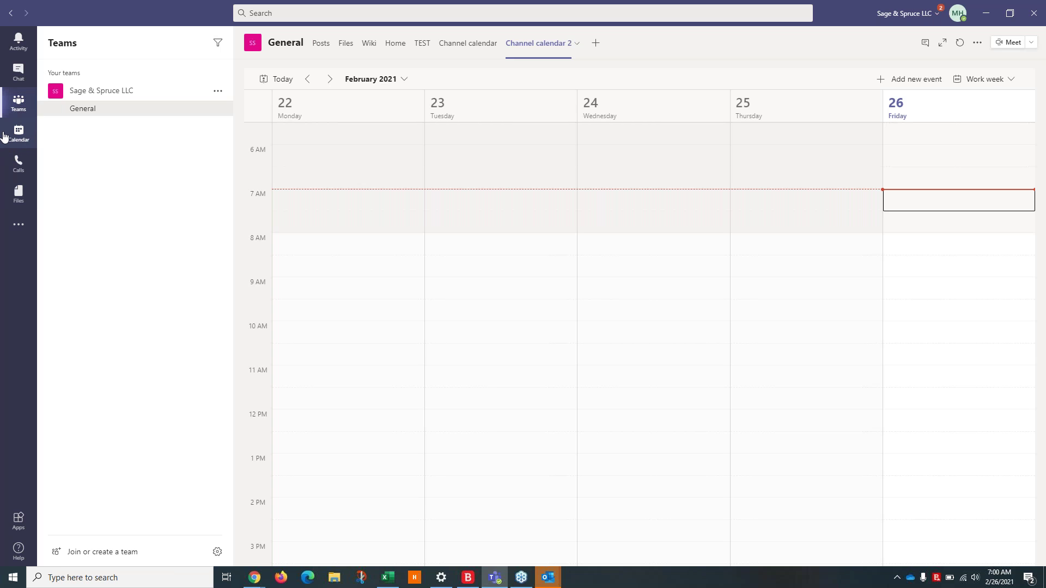
{"action": "left_click", "coordinate": [407, 79]}
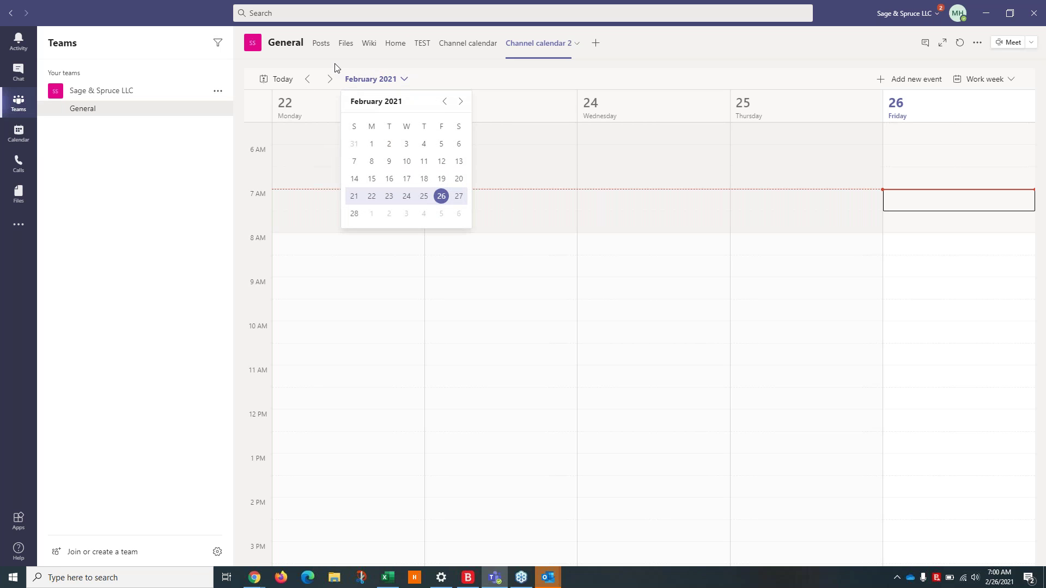
{"action": "left_click", "coordinate": [551, 84]}
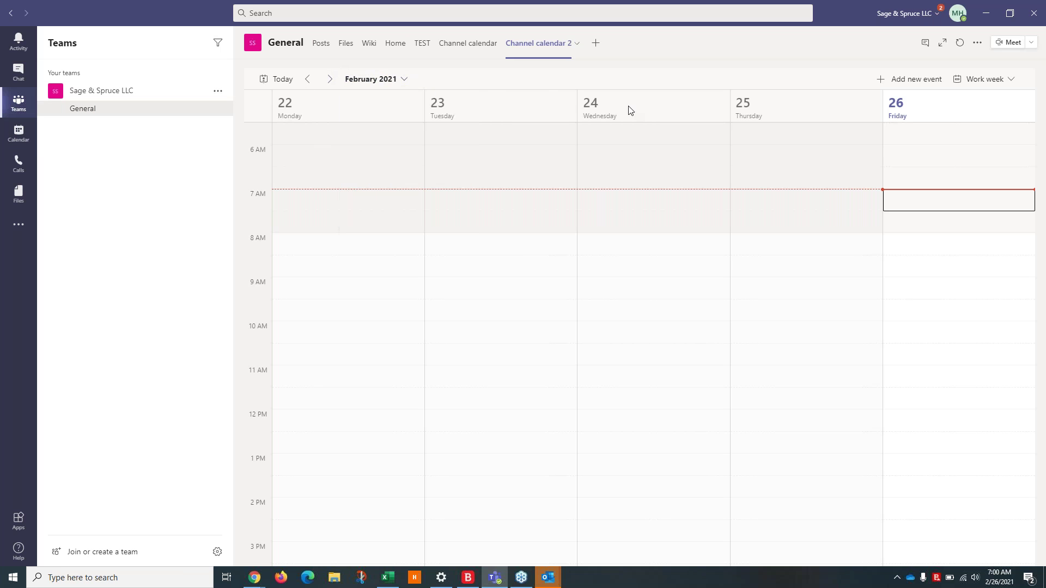
{"action": "left_click", "coordinate": [1007, 88]}
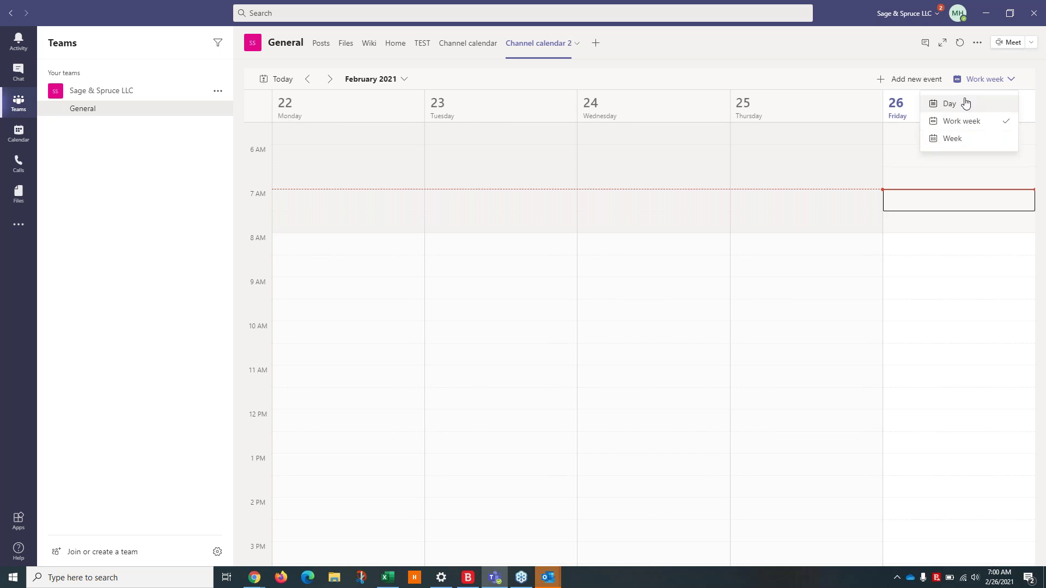
{"action": "left_click", "coordinate": [953, 64]}
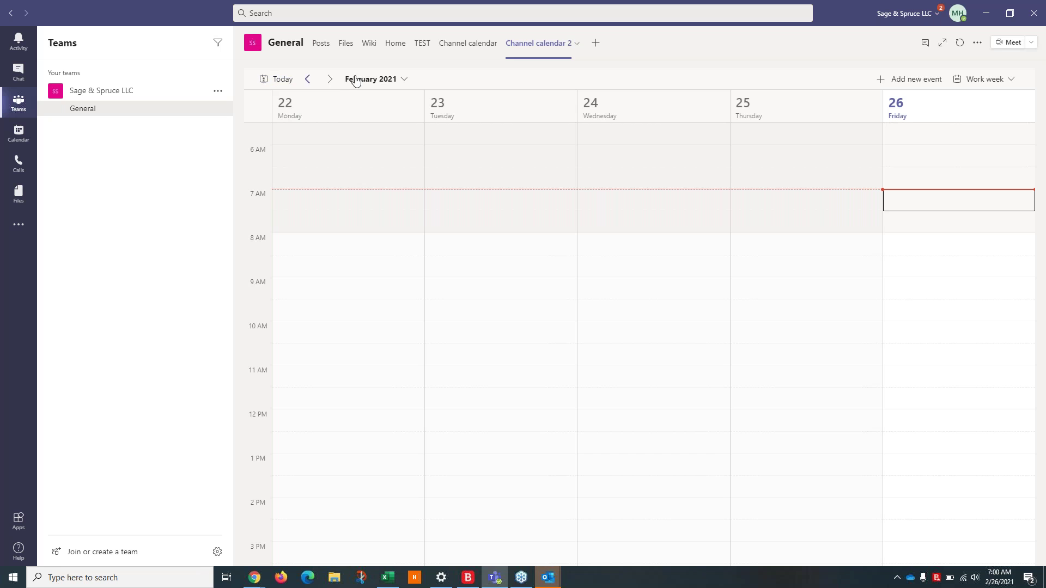
{"action": "left_click", "coordinate": [576, 43]}
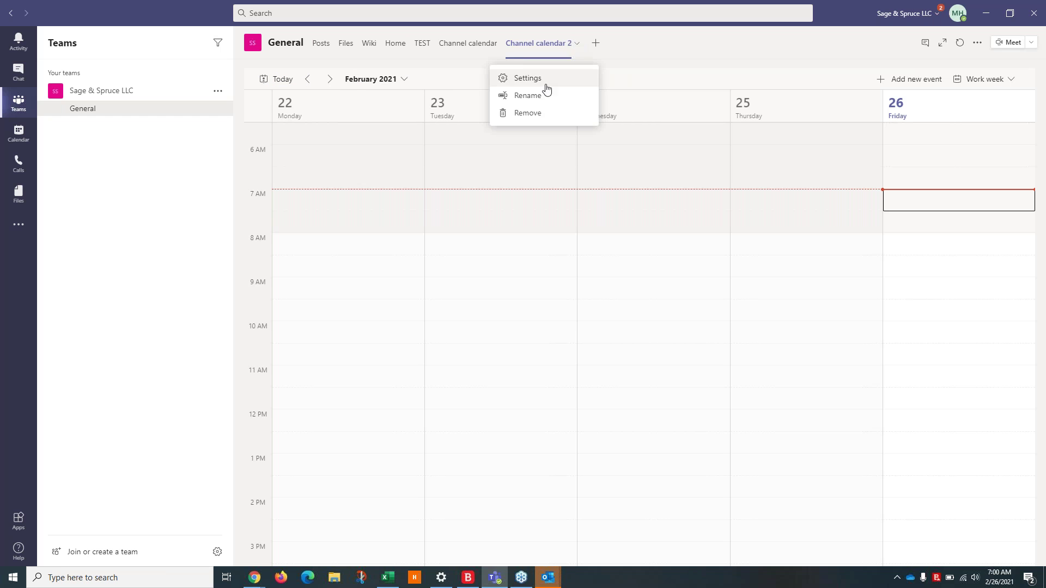
{"action": "left_click", "coordinate": [524, 80]}
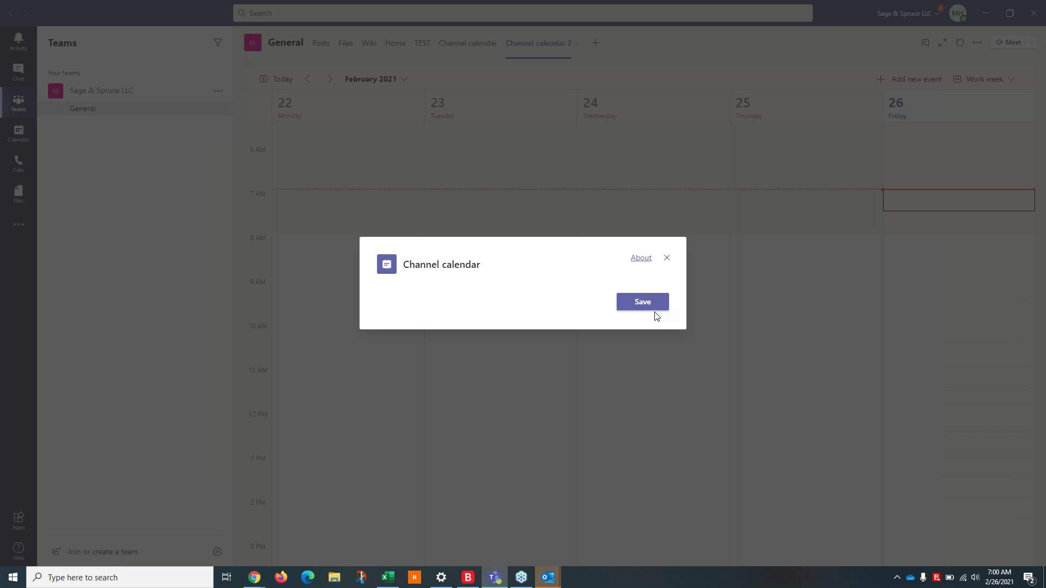
{"action": "left_click", "coordinate": [665, 255]}
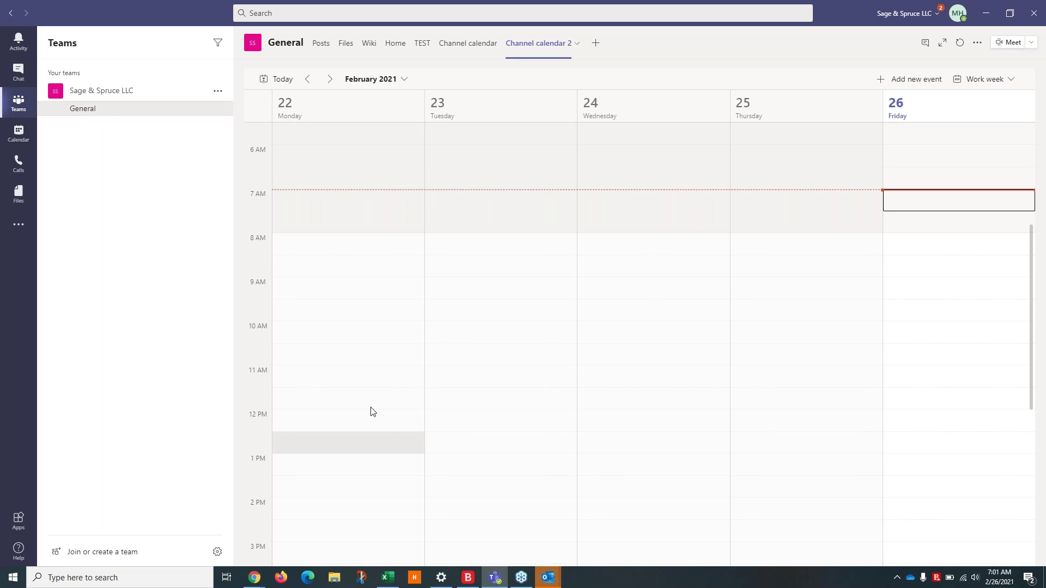
{"action": "scroll", "coordinate": [622, 319], "scroll_direction": "down", "scroll_amount": 3}
{"action": "scroll", "coordinate": [624, 318], "scroll_direction": "up", "scroll_amount": 5}
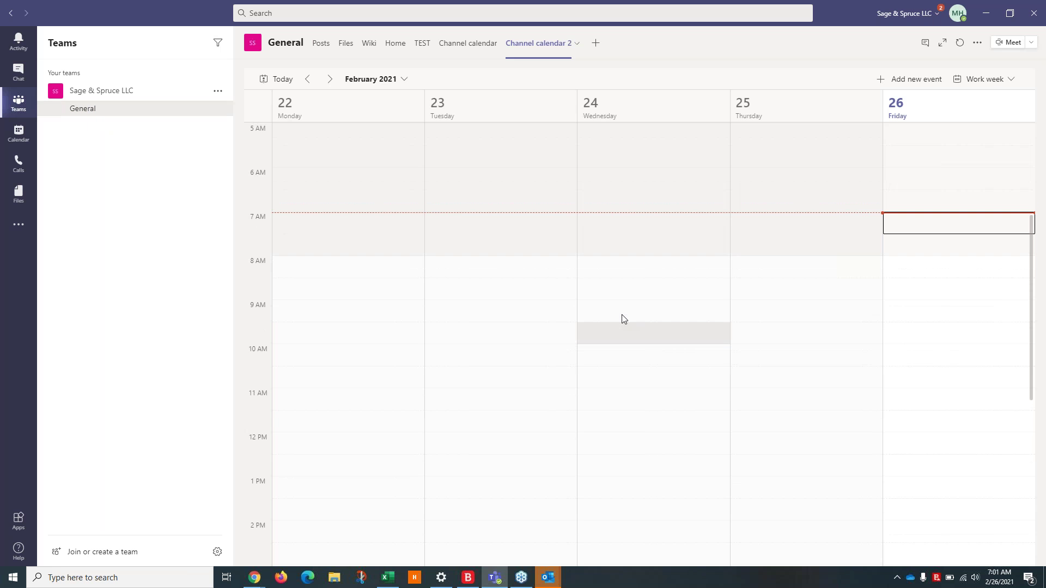
{"action": "scroll", "coordinate": [622, 319], "scroll_direction": "down", "scroll_amount": 4}
{"action": "scroll", "coordinate": [621, 315], "scroll_direction": "up", "scroll_amount": 1}
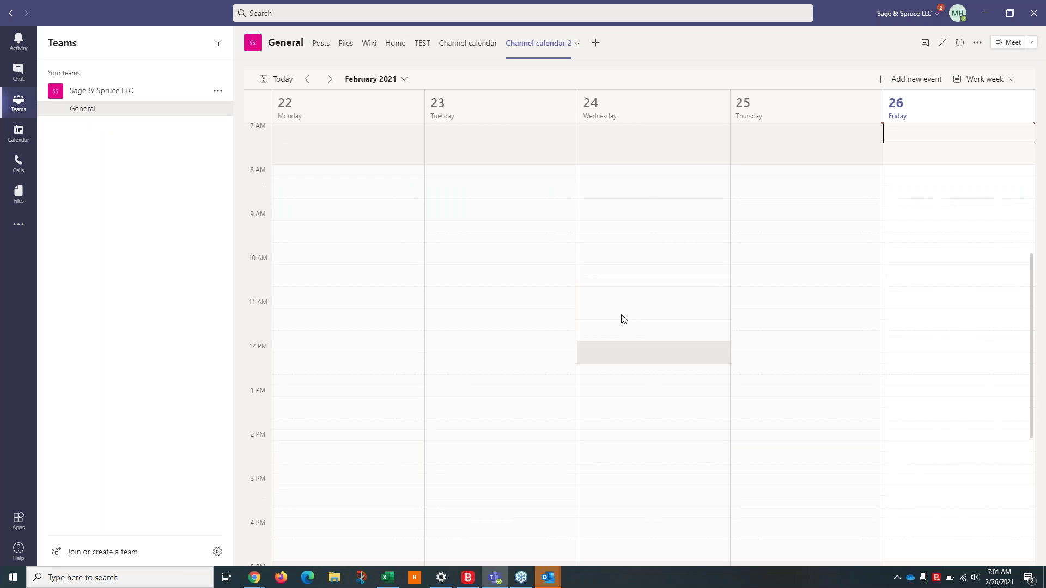